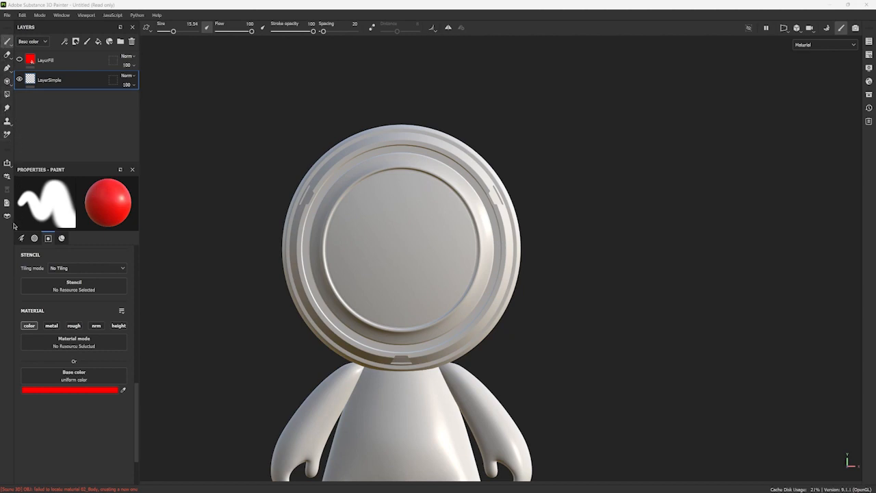
Paint freehand red strokes across the head's round face on the LayerSimple layer with the Paint tool.
{"action": "left_click", "coordinate": [9, 43]}
{"action": "mouse_move", "coordinate": [8, 43]}
{"action": "left_mouse_down"}
{"action": "mouse_move", "coordinate": [43, 39]}
{"action": "mouse_move", "coordinate": [53, 55]}
{"action": "mouse_move", "coordinate": [38, 42]}
{"action": "left_mouse_up"}
{"action": "left_click_drag", "start_coordinate": [334, 223], "coordinate": [366, 229], "text": "alt"}
{"action": "left_click_drag", "start_coordinate": [513, 244], "coordinate": [498, 245], "text": "alt"}
{"action": "mouse_move", "coordinate": [326, 210]}
{"action": "left_mouse_down"}
{"action": "mouse_move", "coordinate": [389, 251]}
{"action": "mouse_move", "coordinate": [429, 259]}
{"action": "mouse_move", "coordinate": [463, 236]}
{"action": "mouse_move", "coordinate": [450, 192]}
{"action": "mouse_move", "coordinate": [405, 172]}
{"action": "mouse_move", "coordinate": [381, 191]}
{"action": "mouse_move", "coordinate": [404, 323]}
{"action": "mouse_move", "coordinate": [349, 333]}
{"action": "mouse_move", "coordinate": [317, 260]}
{"action": "mouse_move", "coordinate": [417, 215]}
{"action": "mouse_move", "coordinate": [383, 137]}
{"action": "mouse_move", "coordinate": [345, 198]}
{"action": "mouse_move", "coordinate": [425, 261]}
{"action": "mouse_move", "coordinate": [448, 307]}
{"action": "mouse_move", "coordinate": [439, 319]}
{"action": "left_mouse_up"}
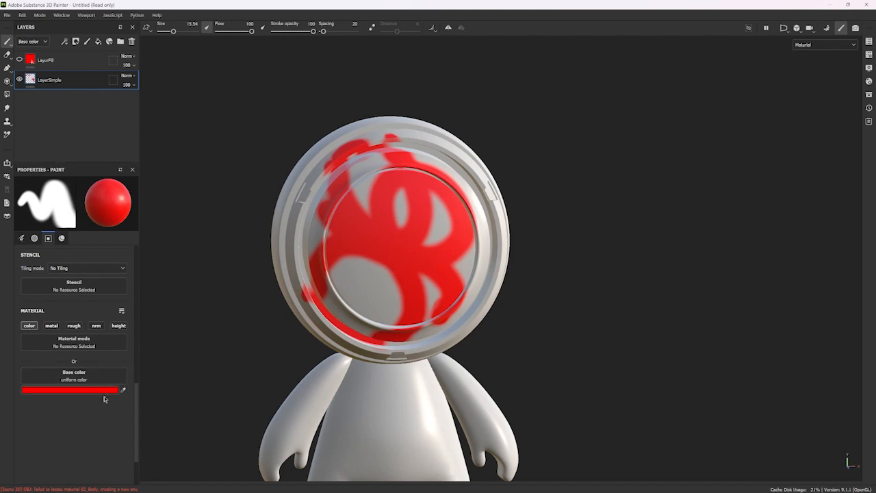
Extend the red paint over most of the face disc and along the lower rim of the head.
{"action": "left_click_drag", "start_coordinate": [538, 129], "coordinate": [489, 137], "text": "alt"}
{"action": "right_click_drag", "start_coordinate": [375, 183], "coordinate": [358, 173], "text": "alt"}
{"action": "middle_click_drag", "start_coordinate": [448, 191], "coordinate": [431, 162], "text": "alt"}
{"action": "mouse_move", "coordinate": [431, 162]}
{"action": "left_mouse_down", "text": "alt"}
{"action": "mouse_move", "coordinate": [399, 158]}
{"action": "mouse_move", "coordinate": [403, 143]}
{"action": "mouse_move", "coordinate": [413, 201]}
{"action": "left_mouse_up", "text": "alt"}
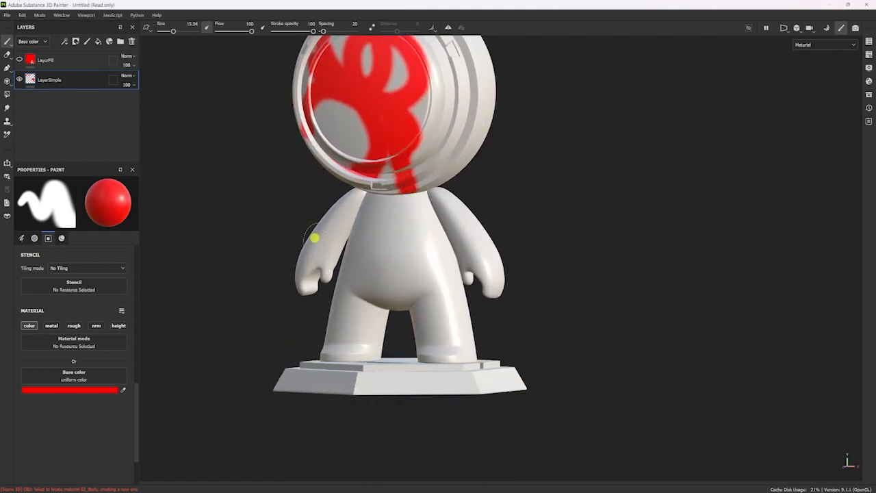
{"action": "left_click_drag", "start_coordinate": [353, 186], "coordinate": [429, 188]}
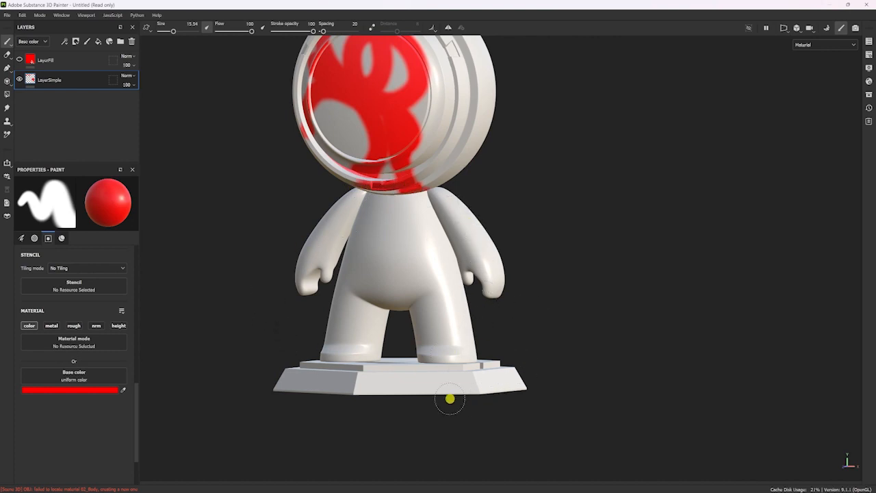
{"action": "left_click_drag", "start_coordinate": [292, 229], "coordinate": [367, 223], "text": "alt"}
{"action": "middle_click_drag", "start_coordinate": [397, 147], "coordinate": [402, 254], "text": "alt"}
{"action": "right_click_drag", "start_coordinate": [417, 153], "coordinate": [448, 254], "text": "alt"}
{"action": "mouse_move", "coordinate": [448, 254]}
{"action": "left_mouse_down", "text": "alt"}
{"action": "mouse_move", "coordinate": [362, 254]}
{"action": "mouse_move", "coordinate": [458, 206]}
{"action": "mouse_move", "coordinate": [443, 211]}
{"action": "mouse_move", "coordinate": [464, 240]}
{"action": "mouse_move", "coordinate": [456, 254]}
{"action": "mouse_move", "coordinate": [417, 277]}
{"action": "left_mouse_up", "text": "alt"}
Examine the painted head and the whole figure from several angles and distances.
{"action": "right_click_drag", "start_coordinate": [368, 258], "coordinate": [180, 201], "text": "alt"}
{"action": "left_click_drag", "start_coordinate": [180, 201], "coordinate": [295, 246], "text": "alt"}
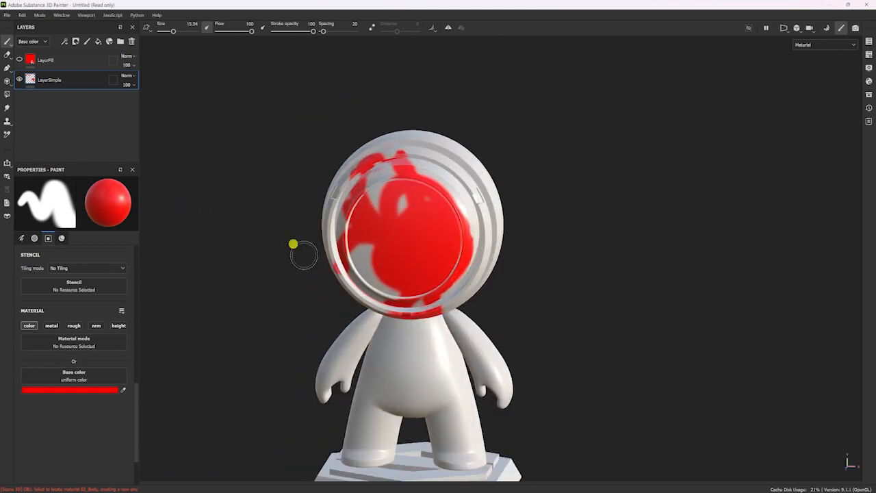
{"action": "middle_click_drag", "start_coordinate": [294, 247], "coordinate": [233, 152], "text": "alt"}
{"action": "left_click_drag", "start_coordinate": [293, 244], "coordinate": [302, 197], "text": "alt"}
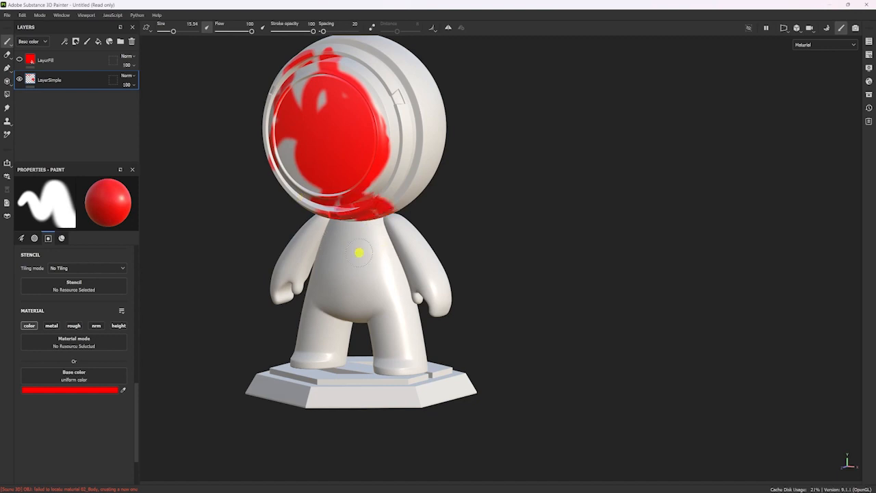
{"action": "middle_click_drag", "start_coordinate": [369, 225], "coordinate": [357, 307], "text": "alt"}
{"action": "right_click_drag", "start_coordinate": [356, 307], "coordinate": [285, 133], "text": "alt"}
{"action": "left_click_drag", "start_coordinate": [285, 133], "coordinate": [386, 150], "text": "alt"}
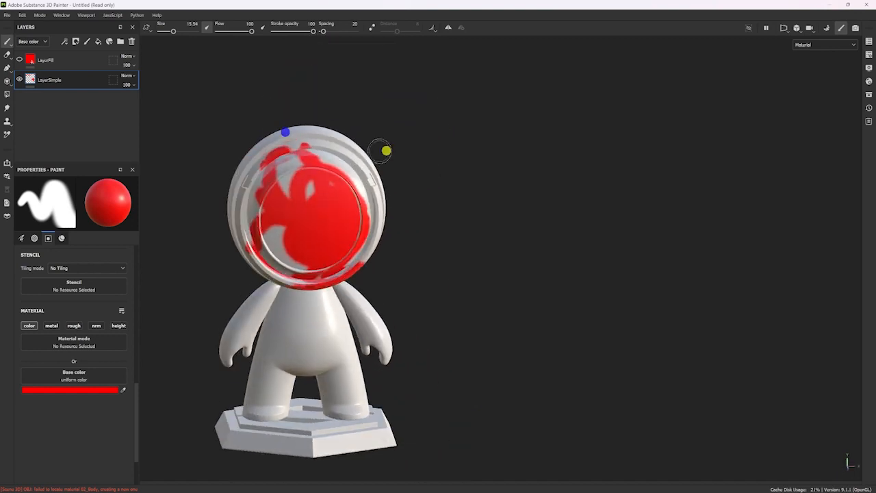
{"action": "right_click_drag", "start_coordinate": [387, 151], "coordinate": [458, 428], "text": "alt"}
{"action": "left_click_drag", "start_coordinate": [410, 286], "coordinate": [407, 289], "text": "alt"}
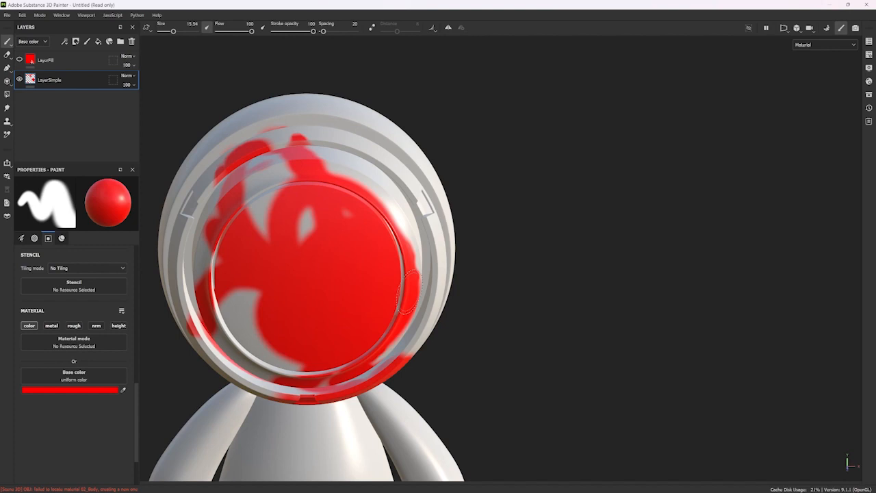
Undo all the red strokes painted on the head.
{"action": "key", "text": "ctrl+z"}
{"action": "key", "text": "ctrl+z"}
{"action": "key", "text": "ctrl+z"}
{"action": "key", "text": "ctrl+z"}
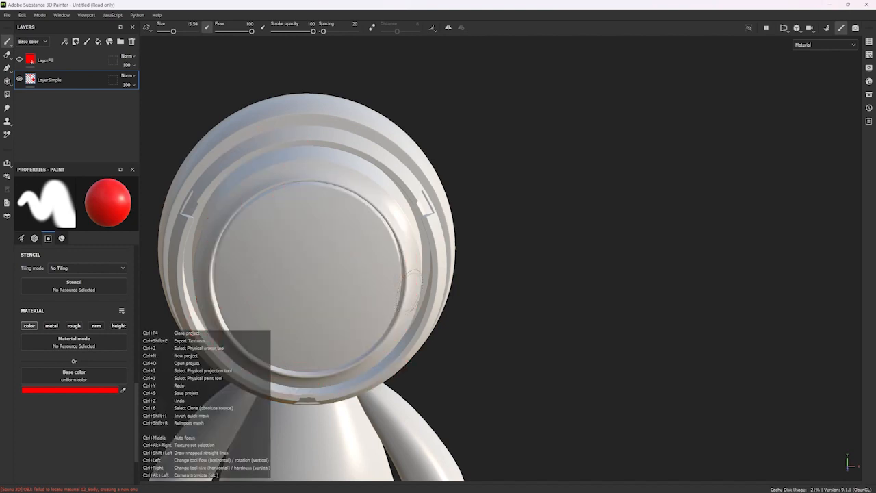
Try painting a solid red patch across the middle of the face disc and undo it.
{"action": "mouse_move", "coordinate": [257, 236]}
{"action": "left_mouse_down"}
{"action": "mouse_move", "coordinate": [317, 291]}
{"action": "mouse_move", "coordinate": [280, 225]}
{"action": "mouse_move", "coordinate": [251, 258]}
{"action": "mouse_move", "coordinate": [324, 271]}
{"action": "mouse_move", "coordinate": [275, 306]}
{"action": "left_mouse_up"}
{"action": "mouse_move", "coordinate": [441, 318]}
{"action": "left_mouse_down", "text": "alt"}
{"action": "mouse_move", "coordinate": [369, 266]}
{"action": "mouse_move", "coordinate": [424, 283]}
{"action": "mouse_move", "coordinate": [416, 301]}
{"action": "left_mouse_up", "text": "alt"}
{"action": "middle_click_drag", "start_coordinate": [357, 262], "coordinate": [375, 251], "text": "alt"}
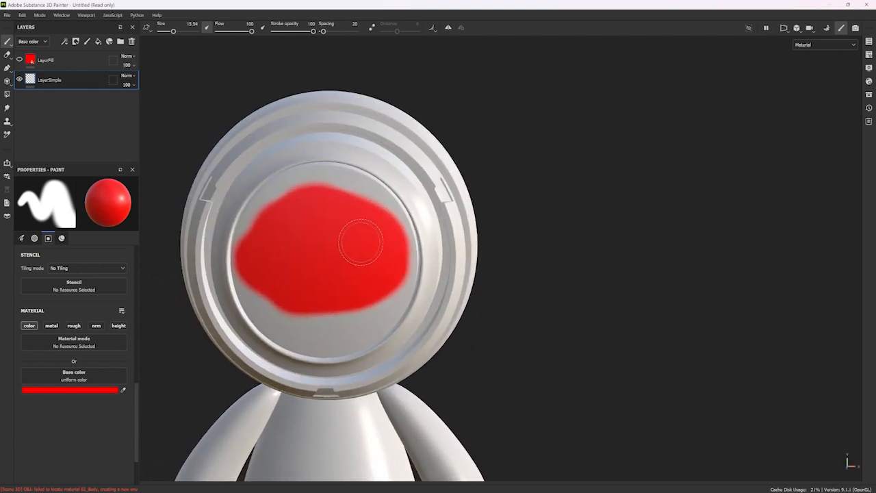
{"action": "left_click_drag", "start_coordinate": [361, 242], "coordinate": [374, 237], "text": "alt"}
{"action": "right_click_drag", "start_coordinate": [373, 234], "coordinate": [365, 239], "text": "alt"}
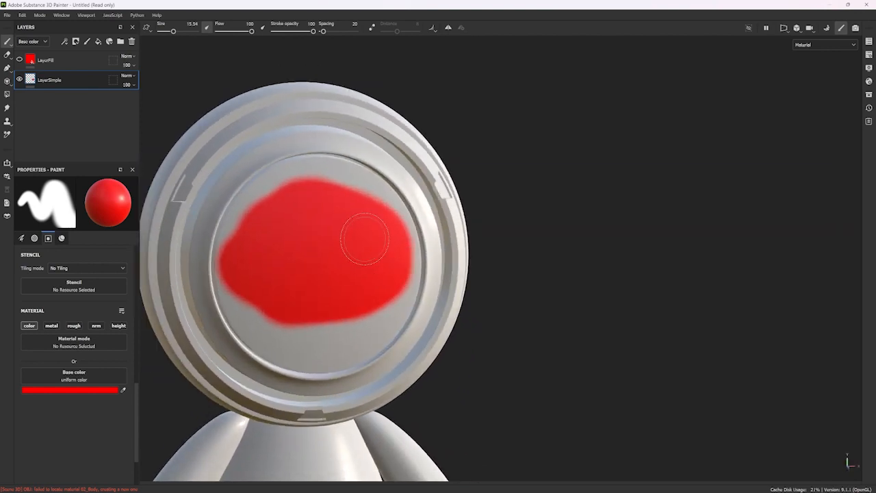
{"action": "key", "text": "ctrl+z"}
{"action": "scroll", "coordinate": [373, 229], "scroll_direction": "up", "scroll_amount": 3}
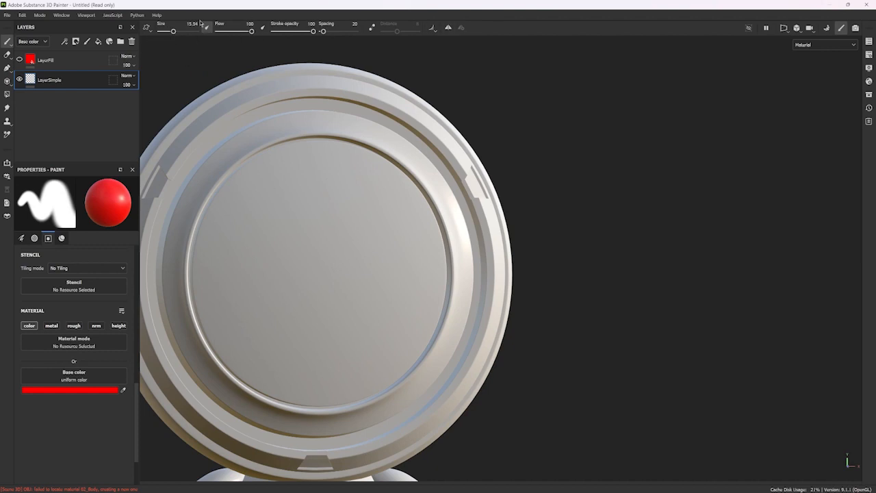
Reduce the brush size to 1.88 in the paint tool's brush settings.
{"action": "scroll", "coordinate": [83, 366], "scroll_direction": "up", "scroll_amount": 6}
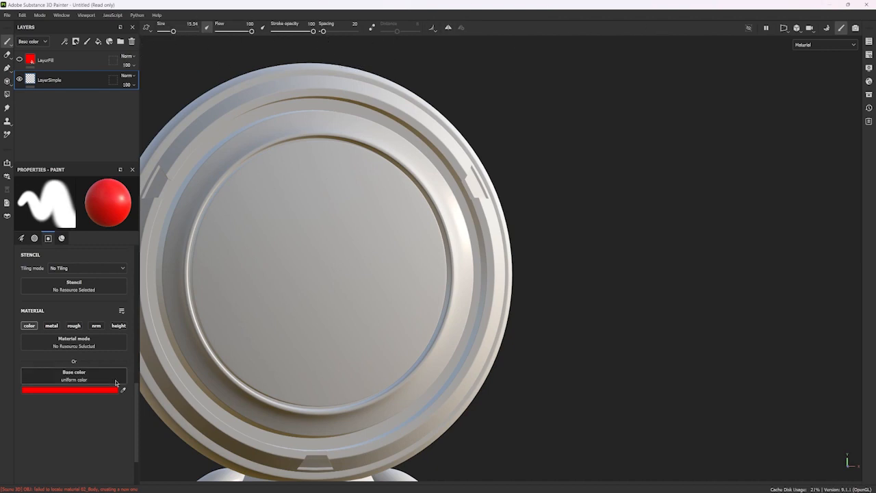
{"action": "scroll", "coordinate": [83, 366], "scroll_direction": "up", "scroll_amount": 3}
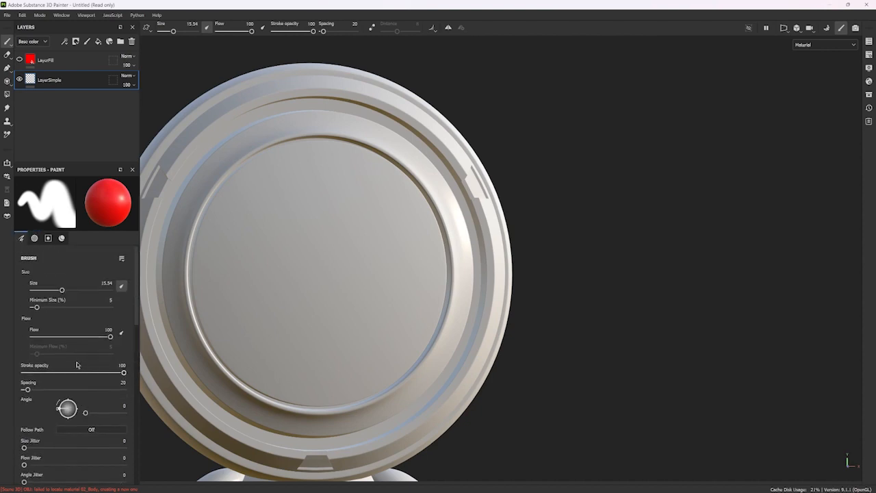
{"action": "scroll", "coordinate": [76, 385], "scroll_direction": "down", "scroll_amount": 1}
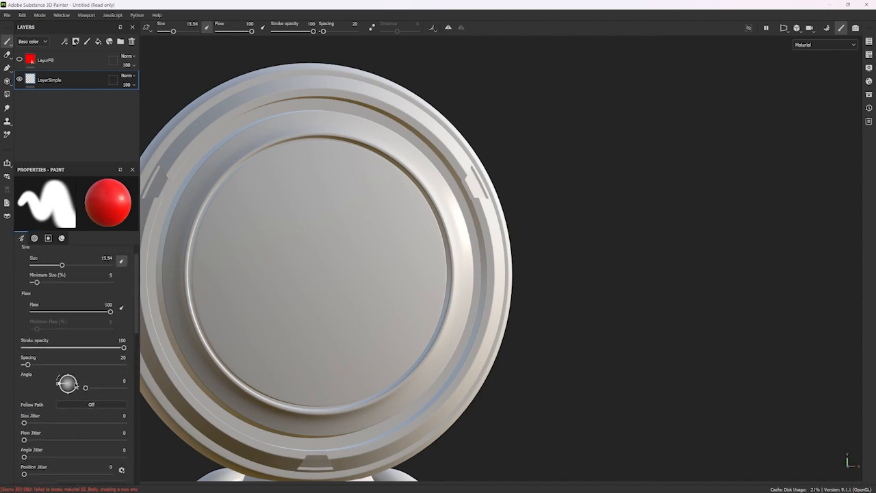
{"action": "scroll", "coordinate": [76, 385], "scroll_direction": "up", "scroll_amount": 1}
{"action": "left_click_drag", "start_coordinate": [63, 291], "coordinate": [41, 292]}
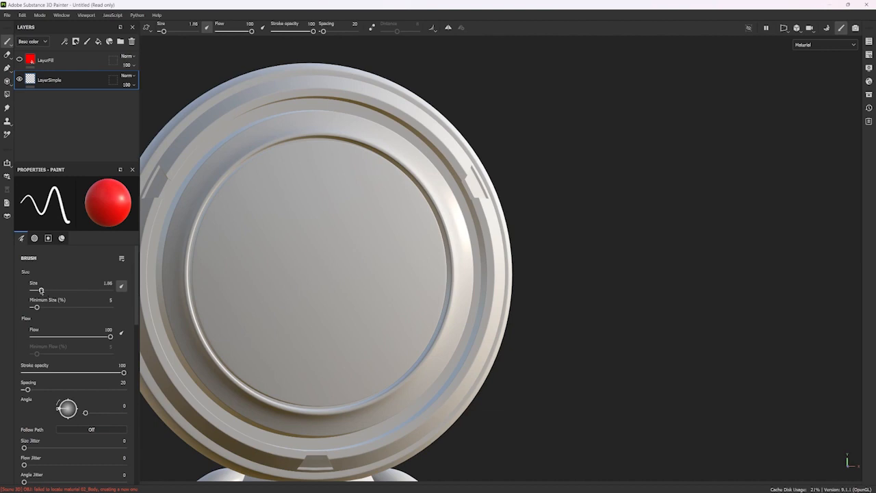
Set the brush size to 16.13 and the spacing to 5, with flow and stroke opacity at 100.
{"action": "mouse_move", "coordinate": [164, 31]}
{"action": "left_mouse_down"}
{"action": "mouse_move", "coordinate": [198, 32]}
{"action": "mouse_move", "coordinate": [167, 35]}
{"action": "mouse_move", "coordinate": [174, 32]}
{"action": "left_mouse_up"}
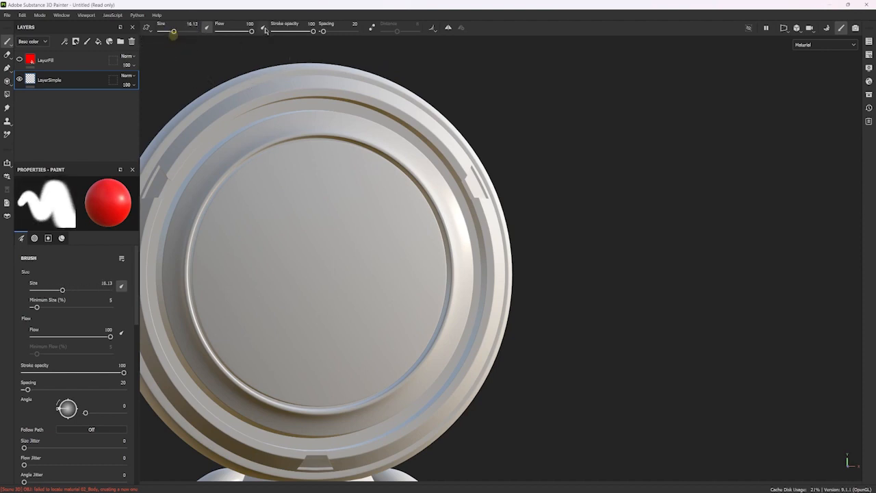
{"action": "mouse_move", "coordinate": [251, 33]}
{"action": "left_mouse_down"}
{"action": "mouse_move", "coordinate": [210, 32]}
{"action": "mouse_move", "coordinate": [255, 33]}
{"action": "left_mouse_up"}
{"action": "mouse_move", "coordinate": [313, 32]}
{"action": "left_mouse_down"}
{"action": "mouse_move", "coordinate": [305, 32]}
{"action": "mouse_move", "coordinate": [347, 32]}
{"action": "mouse_move", "coordinate": [306, 32]}
{"action": "left_mouse_up"}
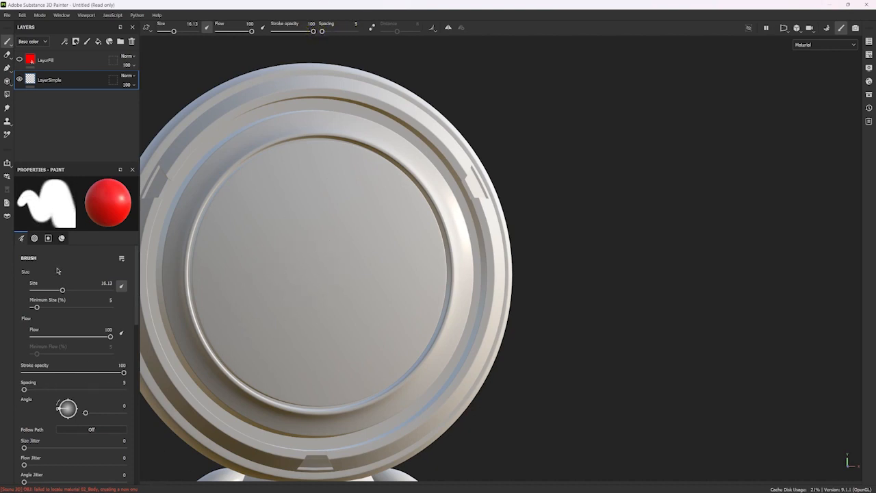
Examine the brush's jitter, alignment, backface culling, size space and alpha settings.
{"action": "scroll", "coordinate": [54, 337], "scroll_direction": "down", "scroll_amount": 3}
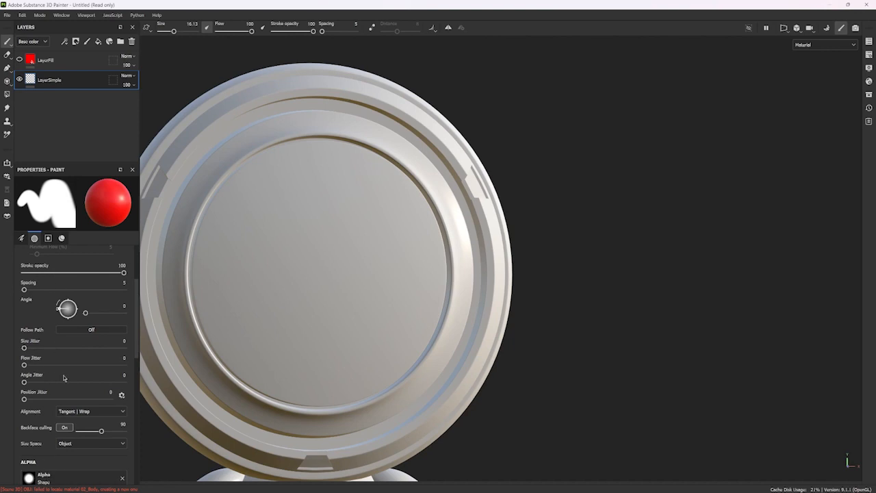
{"action": "scroll", "coordinate": [64, 378], "scroll_direction": "up", "scroll_amount": 3}
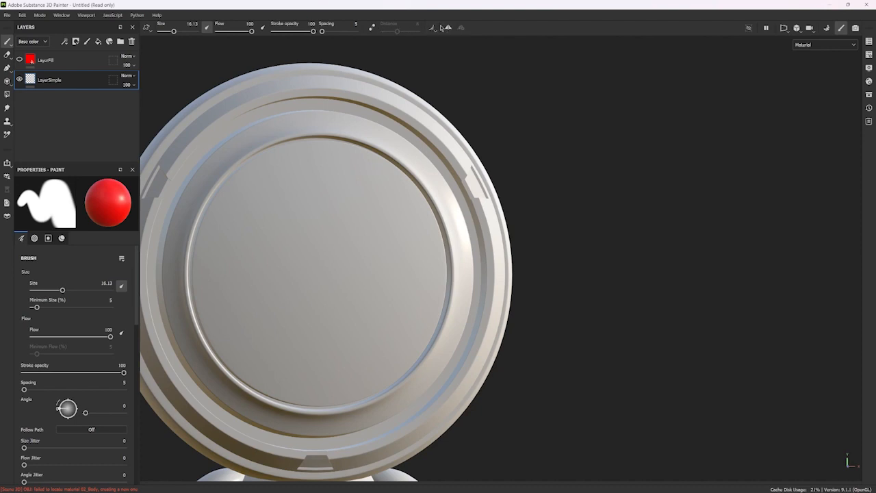
{"action": "scroll", "coordinate": [70, 385], "scroll_direction": "down", "scroll_amount": 5}
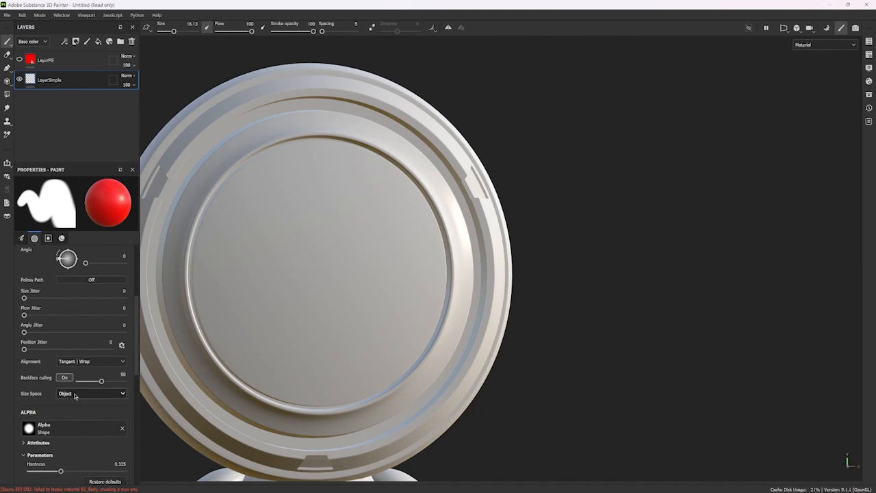
{"action": "scroll", "coordinate": [72, 329], "scroll_direction": "up", "scroll_amount": 3}
{"action": "scroll", "coordinate": [63, 397], "scroll_direction": "up", "scroll_amount": 2}
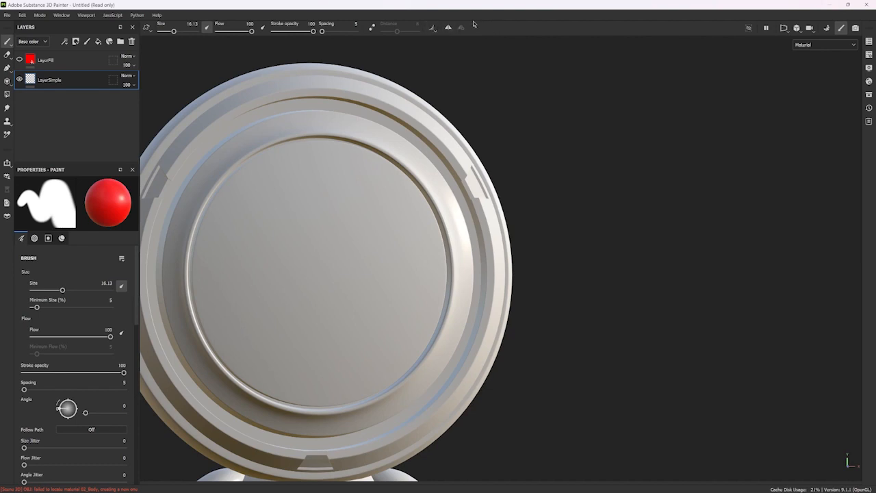
Try dabbing paint around the notched detail on the head's outer rim and undo it.
{"action": "left_click_drag", "start_coordinate": [332, 276], "coordinate": [352, 213], "text": "alt"}
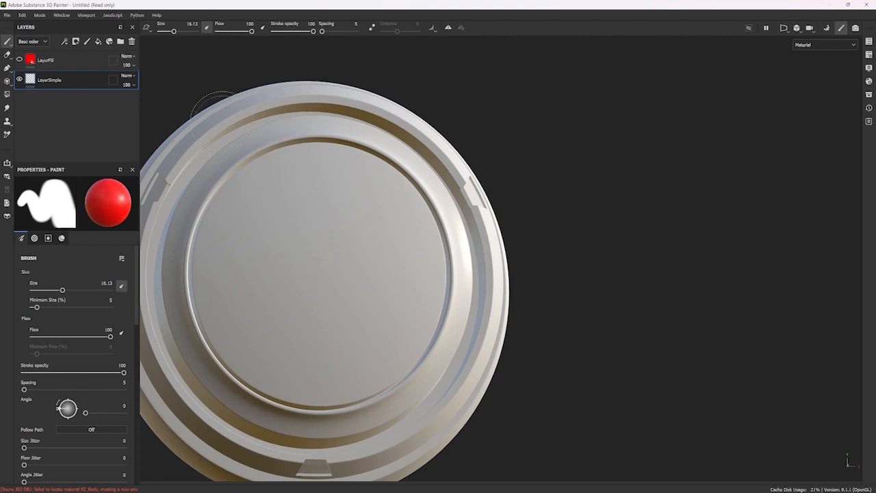
{"action": "right_click_drag", "start_coordinate": [278, 192], "coordinate": [547, 204], "text": "alt"}
{"action": "middle_click_drag", "start_coordinate": [548, 204], "coordinate": [264, 259], "text": "alt"}
{"action": "mouse_move", "coordinate": [291, 255]}
{"action": "right_mouse_down", "text": "alt"}
{"action": "mouse_move", "coordinate": [314, 238]}
{"action": "mouse_move", "coordinate": [295, 248]}
{"action": "right_mouse_up", "text": "alt"}
{"action": "left_click", "coordinate": [299, 232]}
{"action": "key", "text": "ctrl+z"}
{"action": "left_click", "coordinate": [288, 236]}
{"action": "left_click", "coordinate": [320, 281]}
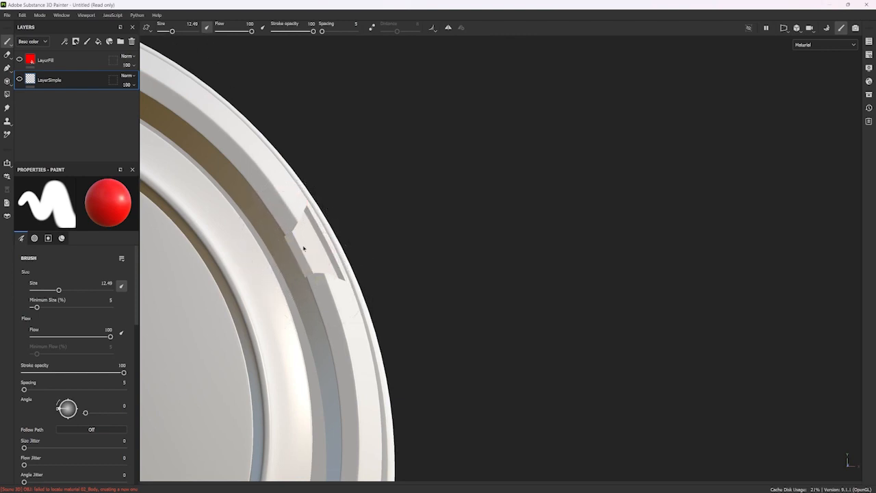
Make the LayerSimple layer visible and reduce the brush size to 5.68.
{"action": "double_click", "coordinate": [41, 80]}
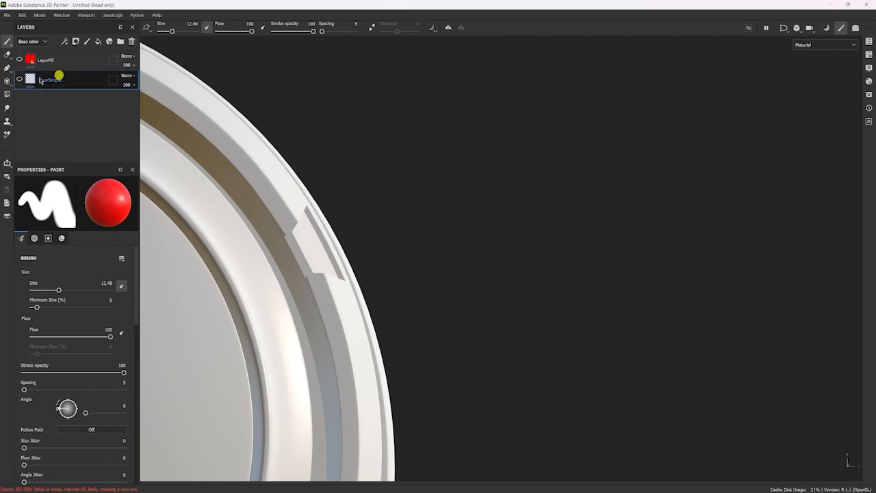
{"action": "left_click", "coordinate": [19, 80]}
{"action": "left_click", "coordinate": [172, 32]}
{"action": "left_click_drag", "start_coordinate": [172, 32], "coordinate": [168, 32]}
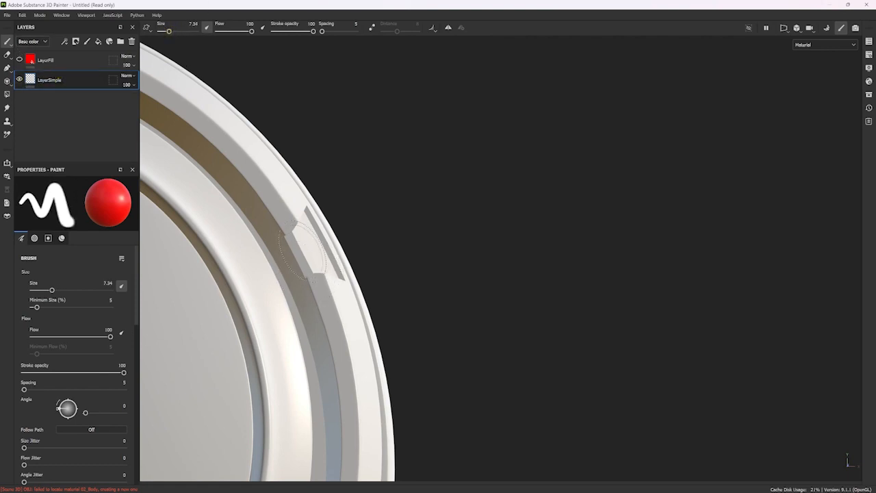
{"action": "left_click_drag", "start_coordinate": [169, 31], "coordinate": [168, 31]}
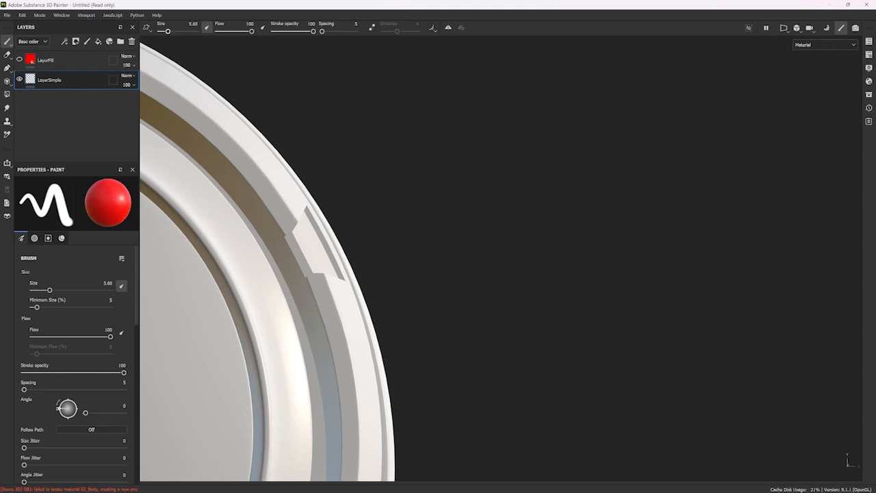
Examine the head's rim and face disc up close and display the list of modifier shortcuts.
{"action": "middle_click_drag", "start_coordinate": [330, 247], "coordinate": [554, 171], "text": "alt"}
{"action": "scroll", "coordinate": [555, 172], "scroll_direction": "down", "scroll_amount": 1}
{"action": "scroll", "coordinate": [514, 213], "scroll_direction": "up", "scroll_amount": 1}
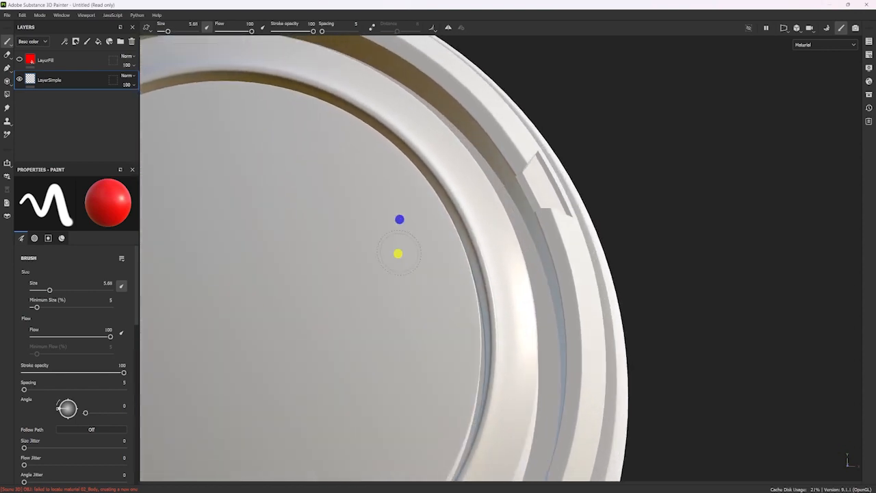
{"action": "middle_click_drag", "start_coordinate": [514, 213], "coordinate": [351, 223], "text": "alt"}
{"action": "scroll", "coordinate": [343, 253], "scroll_direction": "up", "scroll_amount": 3}
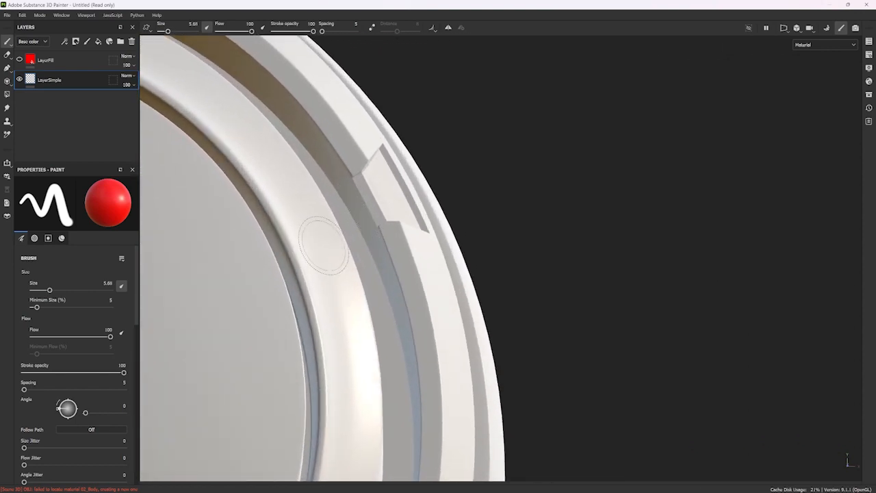
{"action": "middle_click_drag", "start_coordinate": [207, 312], "coordinate": [406, 281], "text": "alt"}
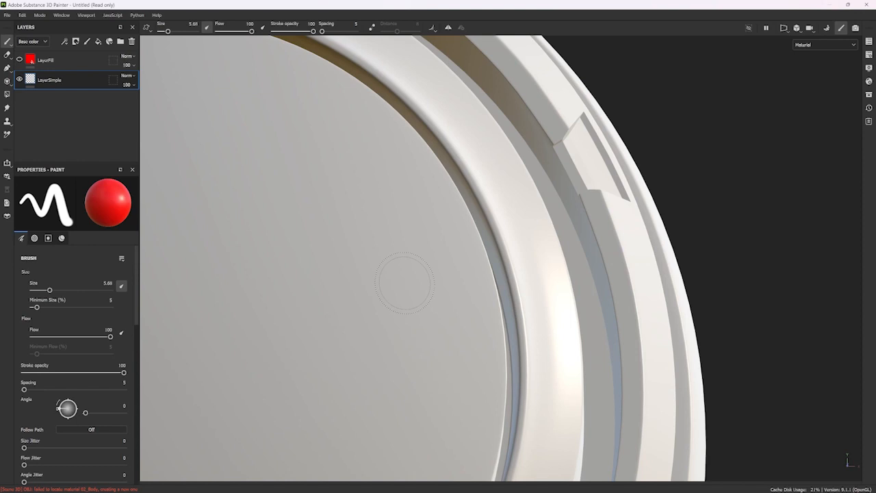
{"action": "key", "text": "ctrl"}
{"action": "key", "text": "ctrl"}
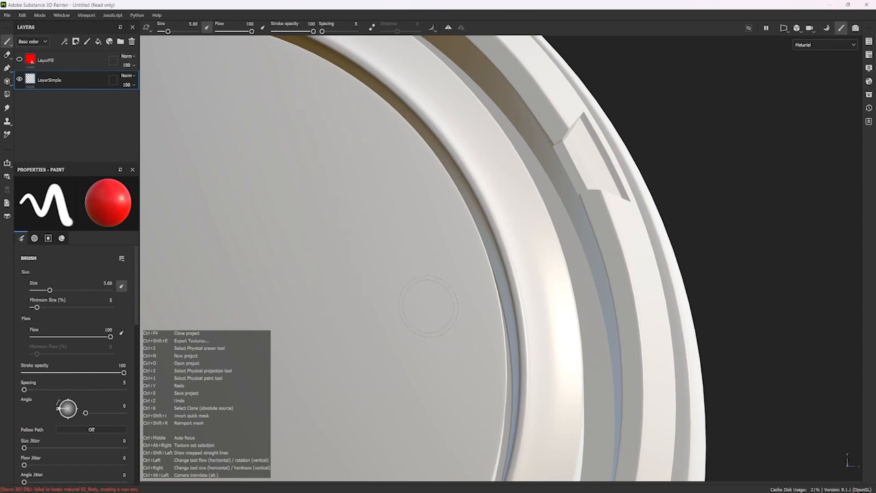
Paint a single red dot on the head's face disc.
{"action": "right_click_drag", "start_coordinate": [392, 278], "coordinate": [392, 278], "text": "ctrl"}
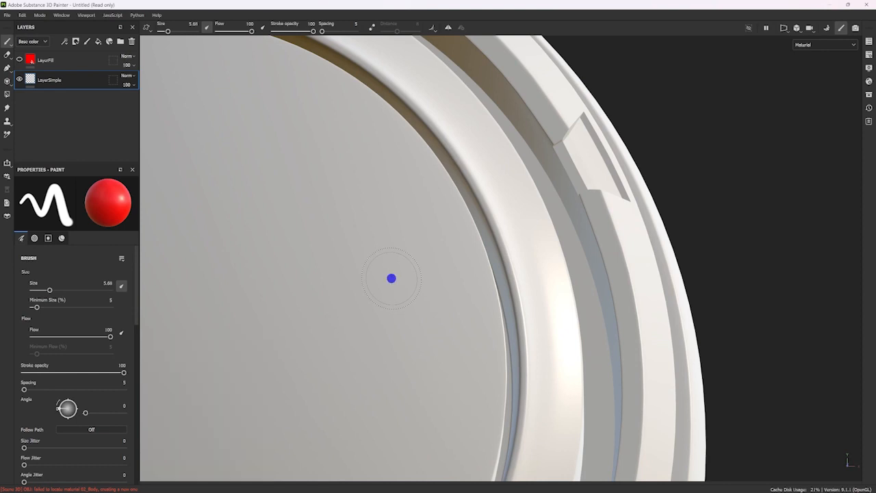
{"action": "mouse_move", "coordinate": [392, 278]}
{"action": "right_mouse_down", "text": "ctrl"}
{"action": "mouse_move", "coordinate": [364, 113]}
{"action": "mouse_move", "coordinate": [397, 348]}
{"action": "mouse_move", "coordinate": [385, 217]}
{"action": "mouse_move", "coordinate": [397, 289]}
{"action": "mouse_move", "coordinate": [397, 262]}
{"action": "mouse_move", "coordinate": [395, 276]}
{"action": "mouse_move", "coordinate": [374, 204]}
{"action": "mouse_move", "coordinate": [388, 273]}
{"action": "mouse_move", "coordinate": [376, 183]}
{"action": "mouse_move", "coordinate": [399, 286]}
{"action": "mouse_move", "coordinate": [395, 247]}
{"action": "mouse_move", "coordinate": [380, 158]}
{"action": "mouse_move", "coordinate": [404, 384]}
{"action": "right_mouse_up", "text": "ctrl"}
{"action": "mouse_move", "coordinate": [404, 384]}
{"action": "left_mouse_down", "text": "alt"}
{"action": "mouse_move", "coordinate": [418, 230]}
{"action": "mouse_move", "coordinate": [322, 268]}
{"action": "left_mouse_up", "text": "alt"}
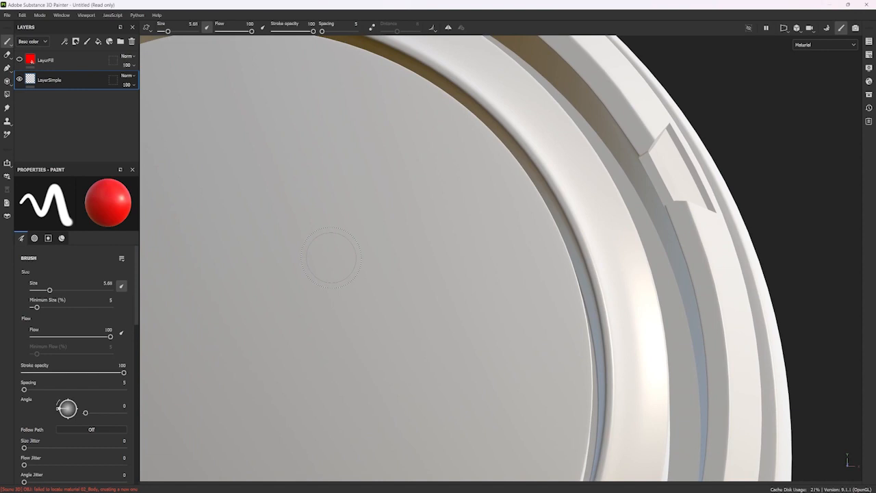
{"action": "left_click", "coordinate": [331, 257]}
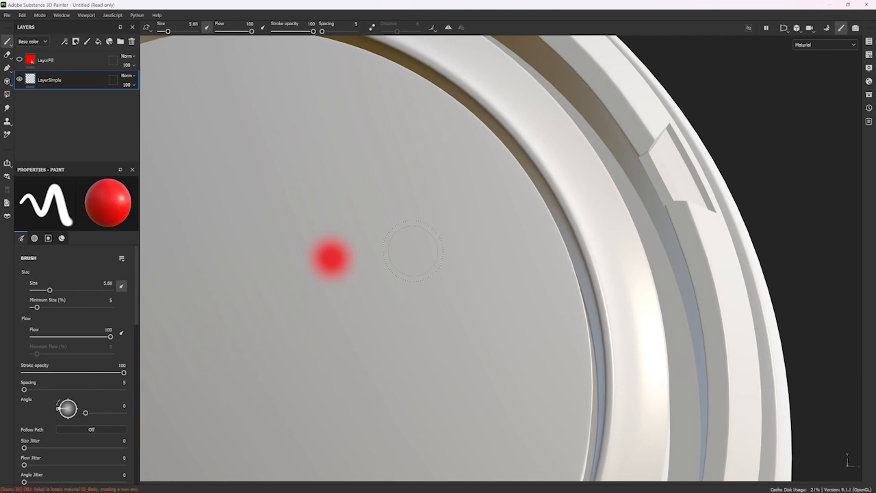
{"action": "right_click_drag", "start_coordinate": [413, 249], "coordinate": [397, 120], "text": "ctrl"}
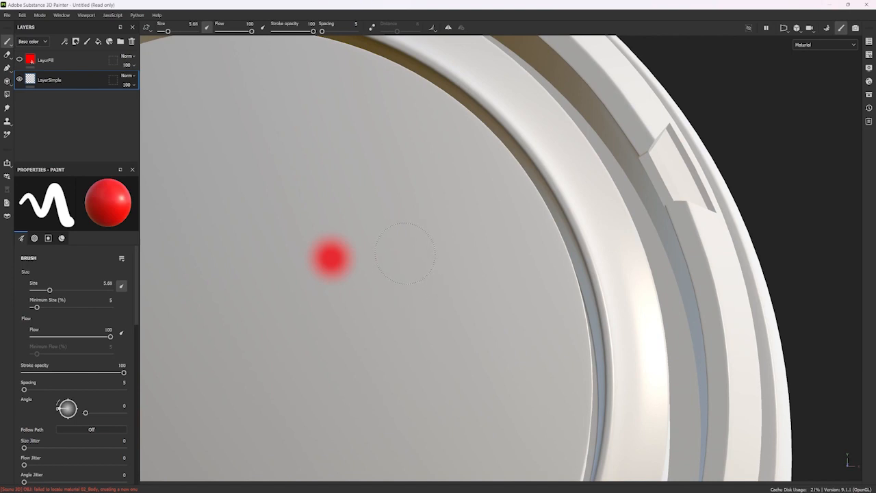
Paint a hard-edged dot, a tiny dot and a large dot with brush size 15.92 beside the soft dot on the face disc.
{"action": "left_click", "coordinate": [405, 253]}
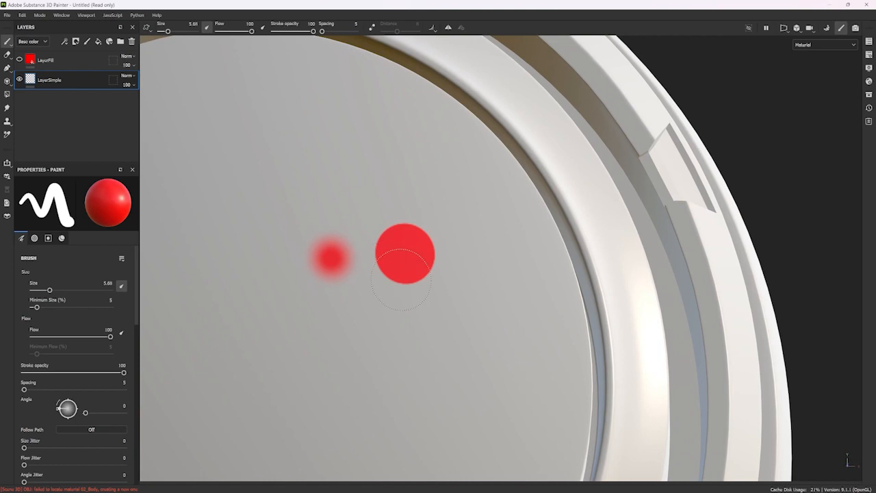
{"action": "middle_click_drag", "start_coordinate": [348, 340], "coordinate": [391, 296]}
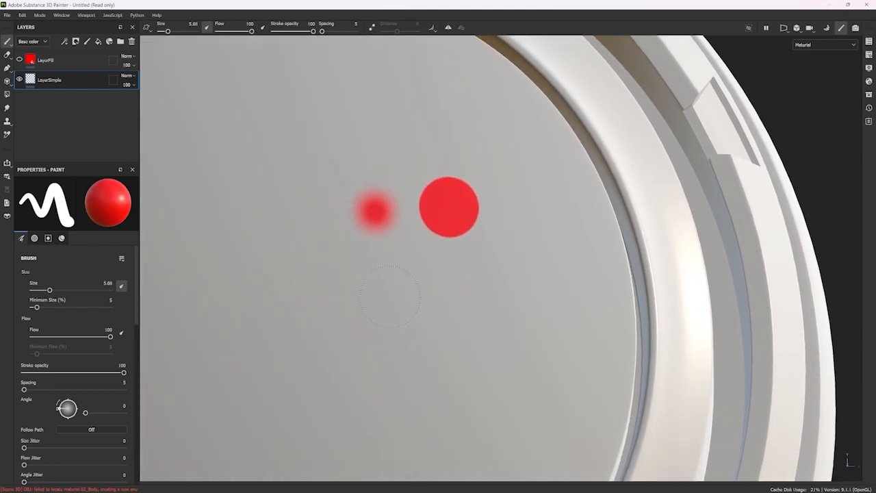
{"action": "key", "text": "ctrl"}
{"action": "key", "text": "bracketleft"}
{"action": "mouse_move", "coordinate": [393, 277]}
{"action": "right_mouse_down", "text": "ctrl"}
{"action": "mouse_move", "coordinate": [304, 289]}
{"action": "mouse_move", "coordinate": [394, 285]}
{"action": "mouse_move", "coordinate": [309, 299]}
{"action": "right_mouse_up", "text": "ctrl"}
{"action": "right_click_drag", "start_coordinate": [373, 278], "coordinate": [497, 259], "text": "ctrl"}
{"action": "left_click", "coordinate": [509, 333]}
{"action": "middle_click_drag", "start_coordinate": [416, 313], "coordinate": [454, 266], "text": "alt"}
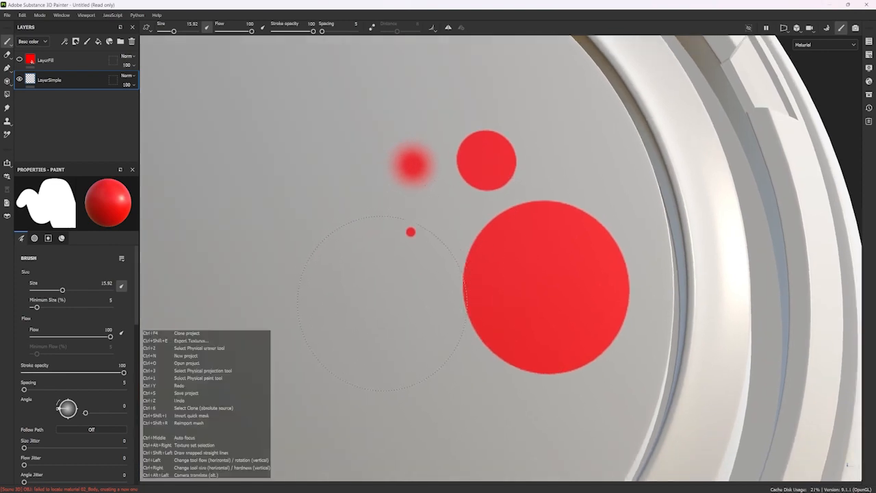
Reduce the brush size to 3.36 and paint a soft wavy stroke and a hard-edged straight stroke on the face disc.
{"action": "mouse_move", "coordinate": [386, 306]}
{"action": "right_mouse_down", "text": "ctrl"}
{"action": "mouse_move", "coordinate": [300, 326]}
{"action": "mouse_move", "coordinate": [379, 320]}
{"action": "mouse_move", "coordinate": [377, 264]}
{"action": "mouse_move", "coordinate": [402, 444]}
{"action": "mouse_move", "coordinate": [362, 219]}
{"action": "mouse_move", "coordinate": [404, 401]}
{"action": "mouse_move", "coordinate": [380, 157]}
{"action": "mouse_move", "coordinate": [423, 425]}
{"action": "mouse_move", "coordinate": [368, 106]}
{"action": "mouse_move", "coordinate": [394, 109]}
{"action": "mouse_move", "coordinate": [406, 288]}
{"action": "mouse_move", "coordinate": [440, 409]}
{"action": "mouse_move", "coordinate": [393, 137]}
{"action": "mouse_move", "coordinate": [400, 108]}
{"action": "mouse_move", "coordinate": [403, 297]}
{"action": "mouse_move", "coordinate": [290, 292]}
{"action": "mouse_move", "coordinate": [344, 294]}
{"action": "right_mouse_up", "text": "ctrl"}
{"action": "mouse_move", "coordinate": [241, 283]}
{"action": "left_mouse_down"}
{"action": "mouse_move", "coordinate": [289, 244]}
{"action": "mouse_move", "coordinate": [350, 330]}
{"action": "left_mouse_up"}
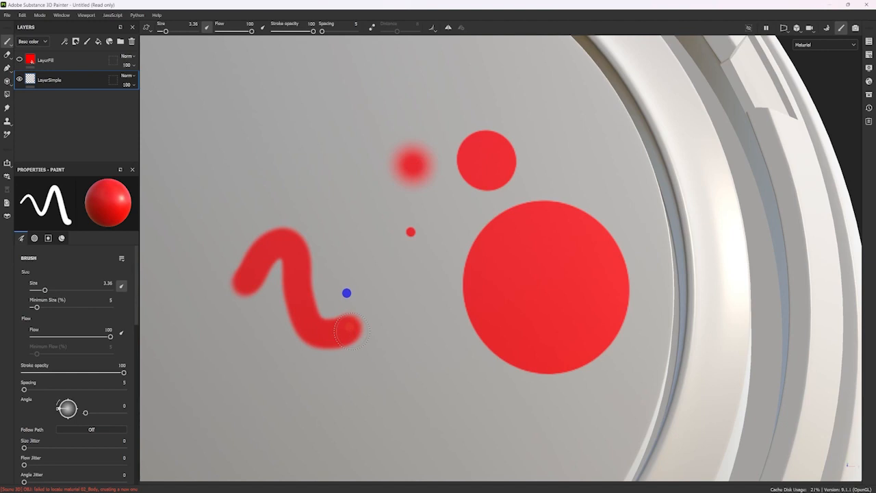
{"action": "left_click_drag", "start_coordinate": [269, 415], "coordinate": [403, 412]}
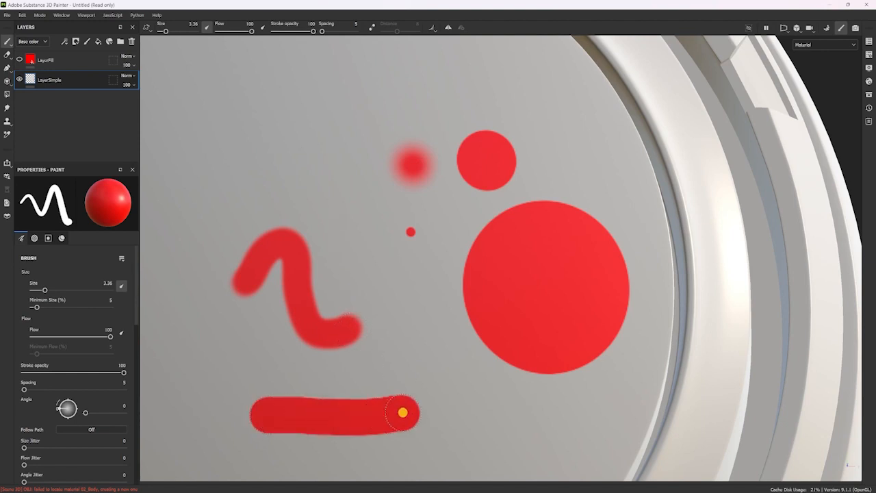
{"action": "mouse_move", "coordinate": [359, 267]}
{"action": "left_mouse_down"}
{"action": "mouse_move", "coordinate": [443, 361]}
{"action": "mouse_move", "coordinate": [449, 382]}
{"action": "left_mouse_up"}
{"action": "mouse_move", "coordinate": [449, 380]}
{"action": "right_mouse_down", "text": "alt"}
{"action": "mouse_move", "coordinate": [355, 286]}
{"action": "mouse_move", "coordinate": [268, 253]}
{"action": "right_mouse_up", "text": "alt"}
Undo all the painted dots and strokes on the face disc.
{"action": "middle_click_drag", "start_coordinate": [480, 297], "coordinate": [476, 267], "text": "alt"}
{"action": "key", "text": "ctrl+z"}
{"action": "key", "text": "ctrl+z"}
{"action": "key", "text": "ctrl+z"}
{"action": "key", "text": "ctrl+z"}
{"action": "key", "text": "ctrl+z"}
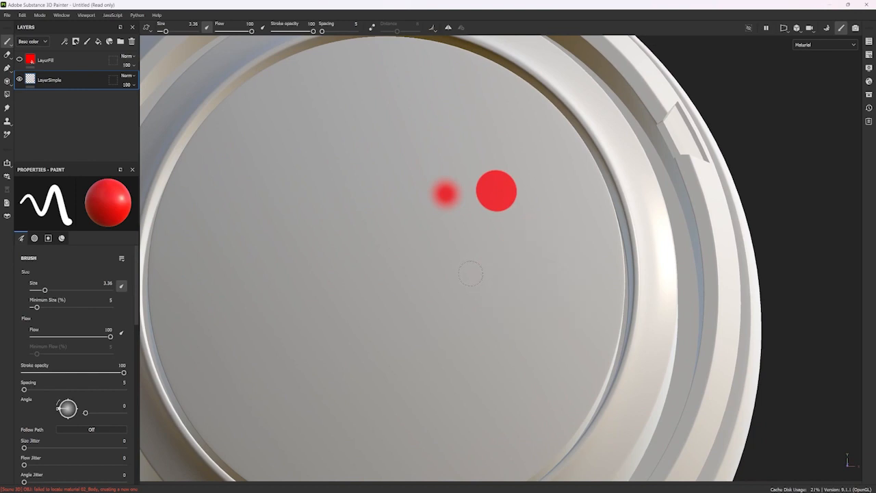
{"action": "key", "text": "ctrl+z"}
{"action": "key", "text": "ctrl+z"}
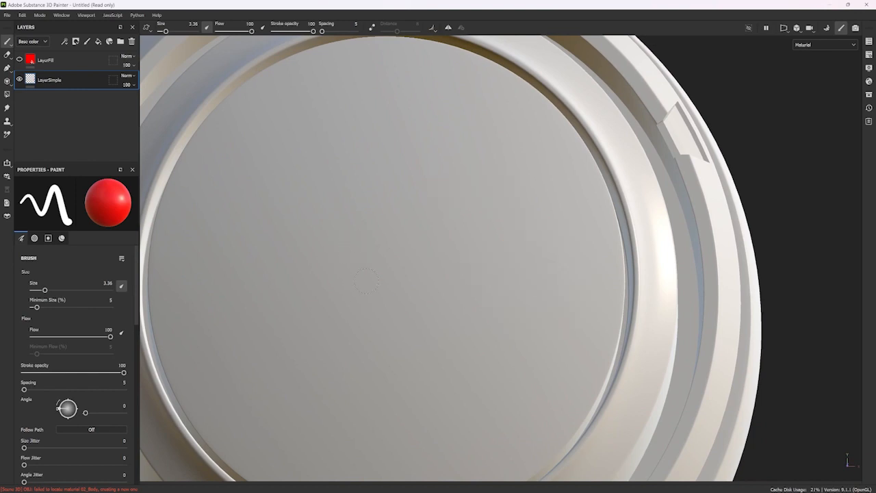
Set the brush size to 9.35 with a soft edge and paint one faint dot and one full-flow dot on the disc.
{"action": "mouse_move", "coordinate": [381, 258]}
{"action": "right_mouse_down", "text": "ctrl"}
{"action": "mouse_move", "coordinate": [405, 251]}
{"action": "mouse_move", "coordinate": [358, 269]}
{"action": "mouse_move", "coordinate": [367, 340]}
{"action": "right_mouse_up", "text": "ctrl"}
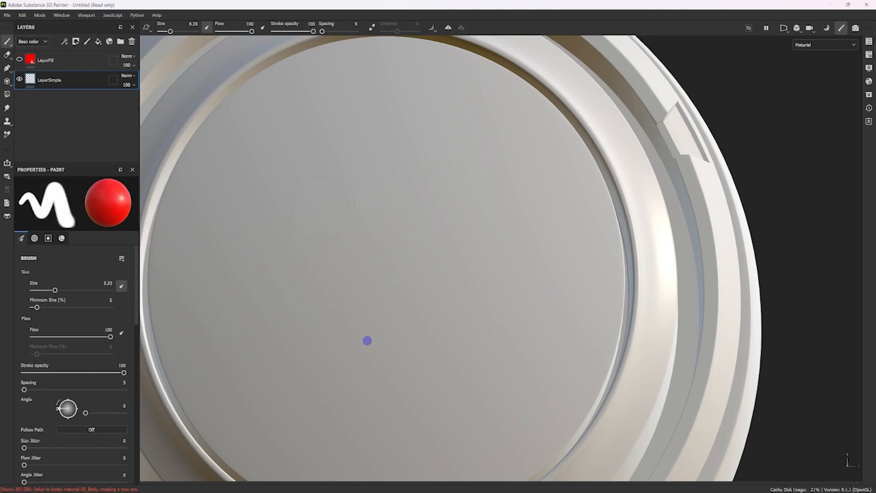
{"action": "left_click", "coordinate": [384, 246]}
{"action": "mouse_move", "coordinate": [385, 246]}
{"action": "left_mouse_down", "text": "ctrl"}
{"action": "mouse_move", "coordinate": [262, 266]}
{"action": "mouse_move", "coordinate": [440, 239]}
{"action": "mouse_move", "coordinate": [215, 270]}
{"action": "mouse_move", "coordinate": [403, 242]}
{"action": "mouse_move", "coordinate": [232, 275]}
{"action": "mouse_move", "coordinate": [798, 190]}
{"action": "left_mouse_up", "text": "ctrl"}
{"action": "left_click", "coordinate": [424, 247]}
Paint a row of four soft dots of increasing strength below the first two, raising the brush flow up to 100.
{"action": "key", "text": "ctrl"}
{"action": "left_click_drag", "start_coordinate": [339, 314], "coordinate": [274, 323], "text": "ctrl"}
{"action": "left_click", "coordinate": [343, 338]}
{"action": "left_click_drag", "start_coordinate": [425, 332], "coordinate": [522, 313], "text": "ctrl"}
{"action": "left_click", "coordinate": [424, 331]}
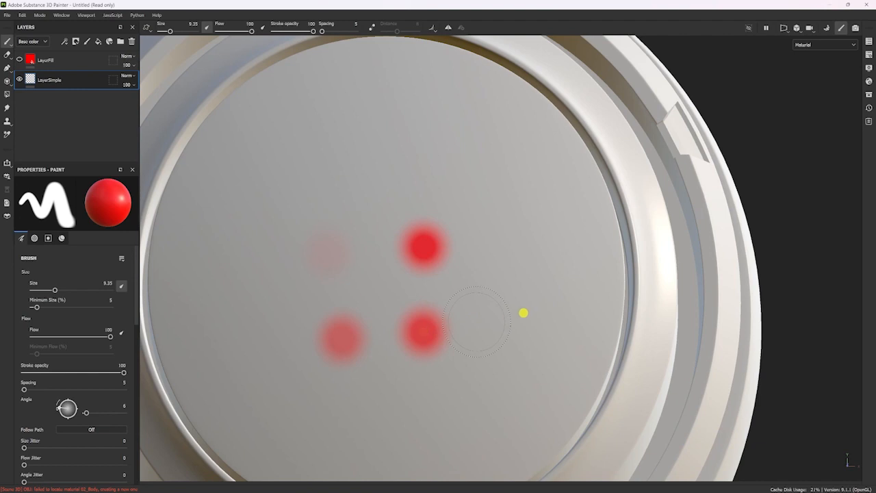
{"action": "left_click", "coordinate": [477, 321]}
{"action": "left_click", "coordinate": [541, 310]}
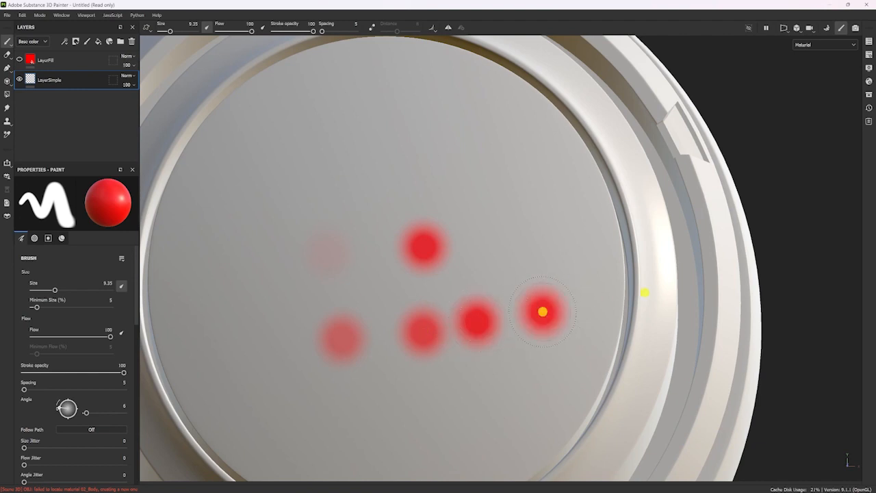
Paint one faint dot at flow 9 and eight stronger dots at flow 66 around the face disc.
{"action": "left_click_drag", "start_coordinate": [384, 333], "coordinate": [187, 361], "text": "ctrl"}
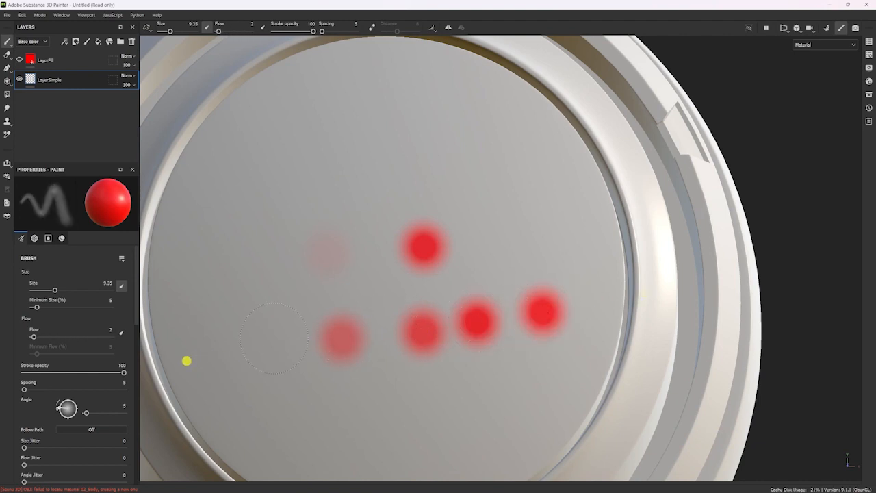
{"action": "left_click_drag", "start_coordinate": [237, 346], "coordinate": [266, 346], "text": "ctrl"}
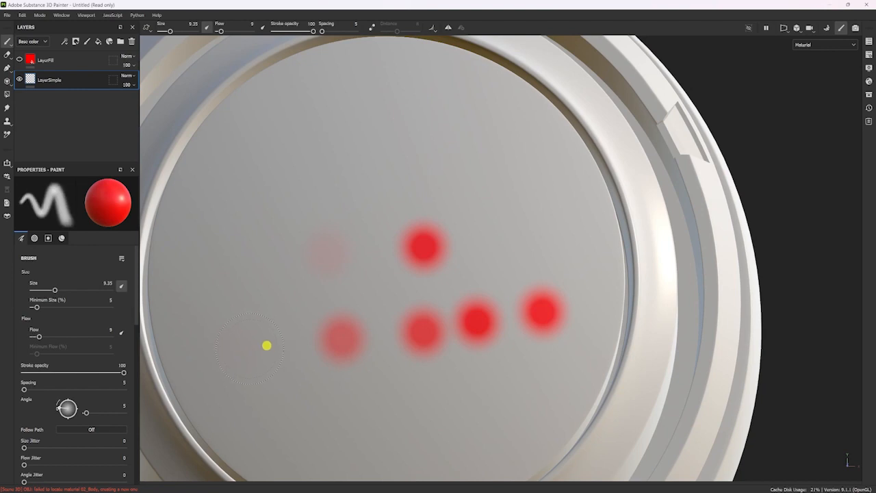
{"action": "left_click_drag", "start_coordinate": [312, 413], "coordinate": [461, 401], "text": "ctrl"}
{"action": "left_click", "coordinate": [369, 412]}
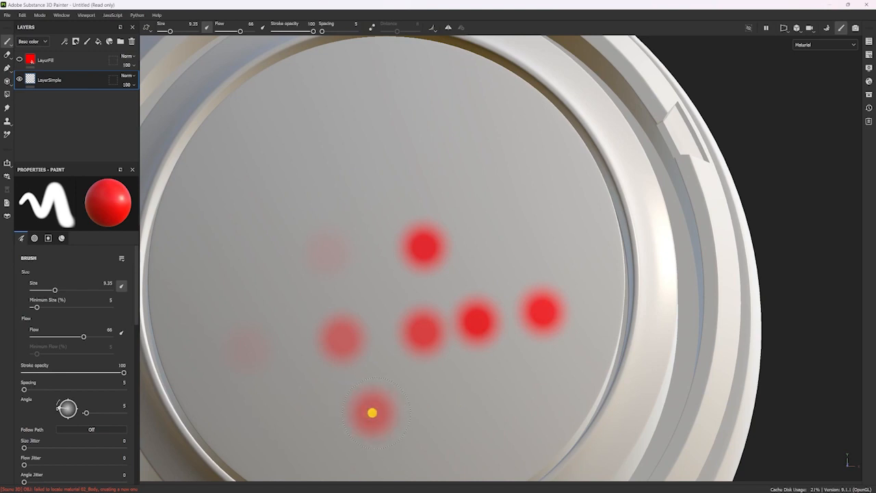
{"action": "left_click", "coordinate": [460, 404]}
{"action": "left_click", "coordinate": [325, 191]}
{"action": "left_click", "coordinate": [456, 182]}
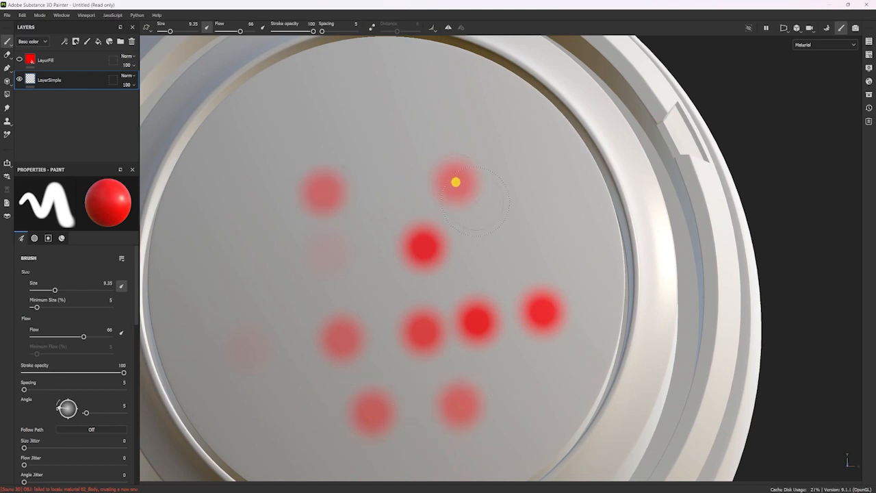
{"action": "left_click", "coordinate": [496, 225]}
{"action": "left_click", "coordinate": [476, 258]}
{"action": "left_click", "coordinate": [373, 204]}
{"action": "left_click", "coordinate": [364, 256]}
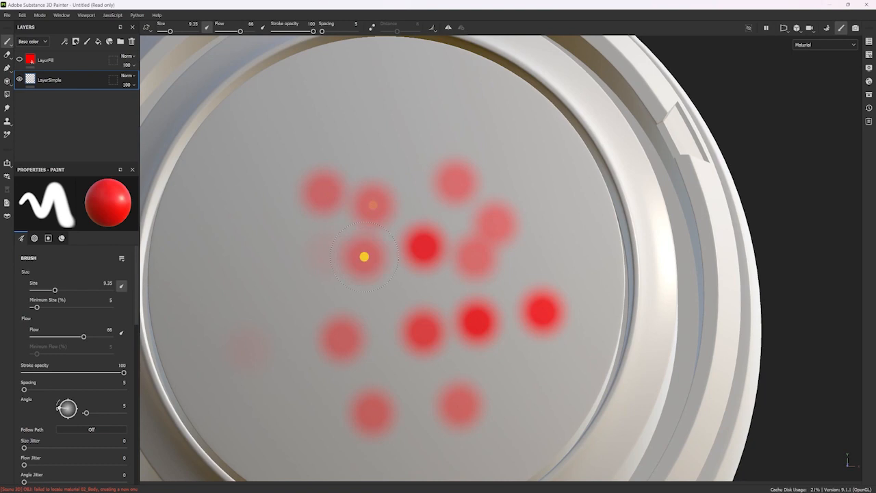
Set the brush angle to 87 and choose Arrow Bent as the brush alpha.
{"action": "right_click_drag", "start_coordinate": [531, 233], "coordinate": [459, 218], "text": "alt"}
{"action": "middle_click_drag", "start_coordinate": [460, 219], "coordinate": [500, 193], "text": "alt"}
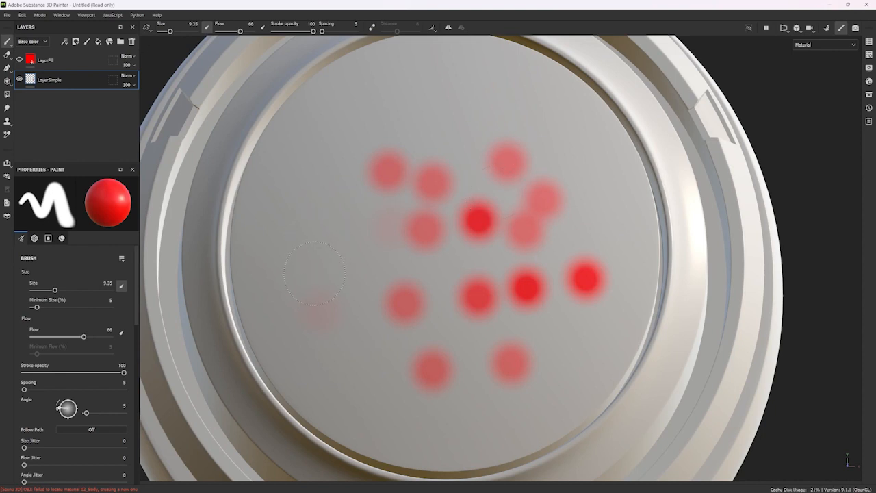
{"action": "mouse_move", "coordinate": [313, 270]}
{"action": "left_mouse_down", "text": "ctrl"}
{"action": "mouse_move", "coordinate": [300, 168]}
{"action": "mouse_move", "coordinate": [324, 297]}
{"action": "mouse_move", "coordinate": [313, 176]}
{"action": "mouse_move", "coordinate": [330, 278]}
{"action": "mouse_move", "coordinate": [327, 201]}
{"action": "mouse_move", "coordinate": [338, 322]}
{"action": "mouse_move", "coordinate": [308, 154]}
{"action": "mouse_move", "coordinate": [322, 261]}
{"action": "mouse_move", "coordinate": [311, 165]}
{"action": "mouse_move", "coordinate": [319, 253]}
{"action": "mouse_move", "coordinate": [313, 210]}
{"action": "left_mouse_up", "text": "ctrl"}
{"action": "scroll", "coordinate": [102, 370], "scroll_direction": "down", "scroll_amount": 8}
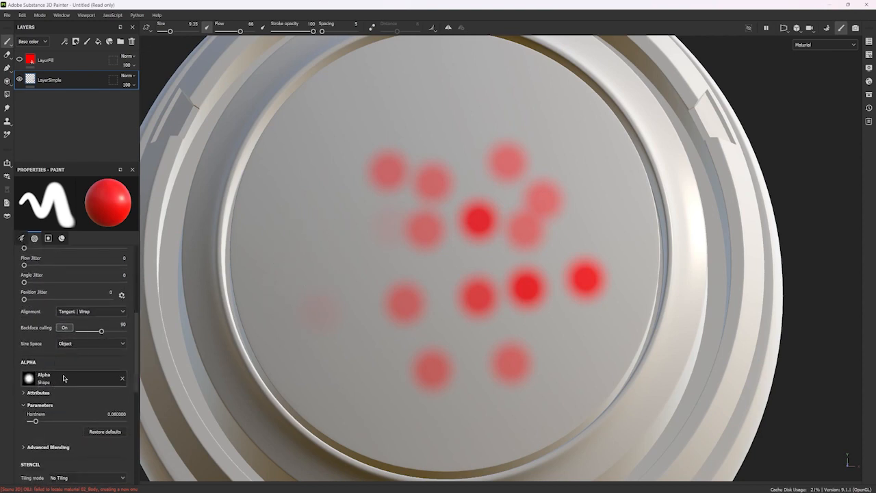
{"action": "scroll", "coordinate": [63, 378], "scroll_direction": "up", "scroll_amount": 2}
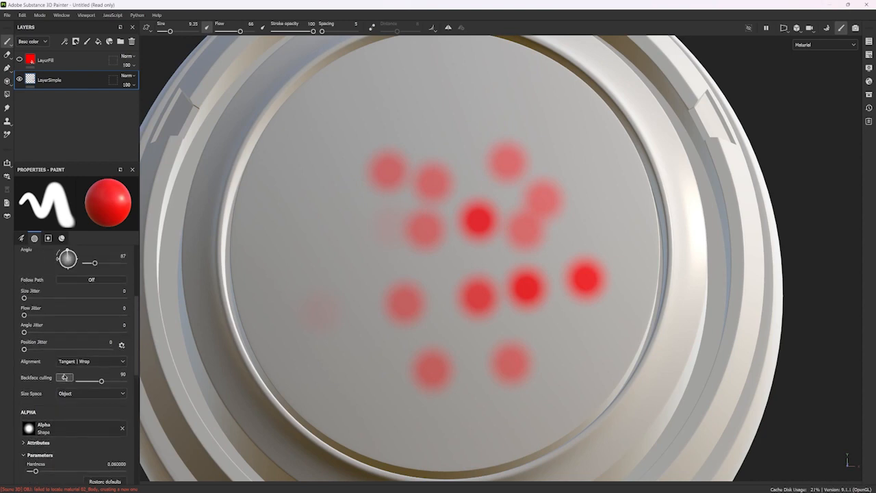
{"action": "scroll", "coordinate": [64, 378], "scroll_direction": "down", "scroll_amount": 3}
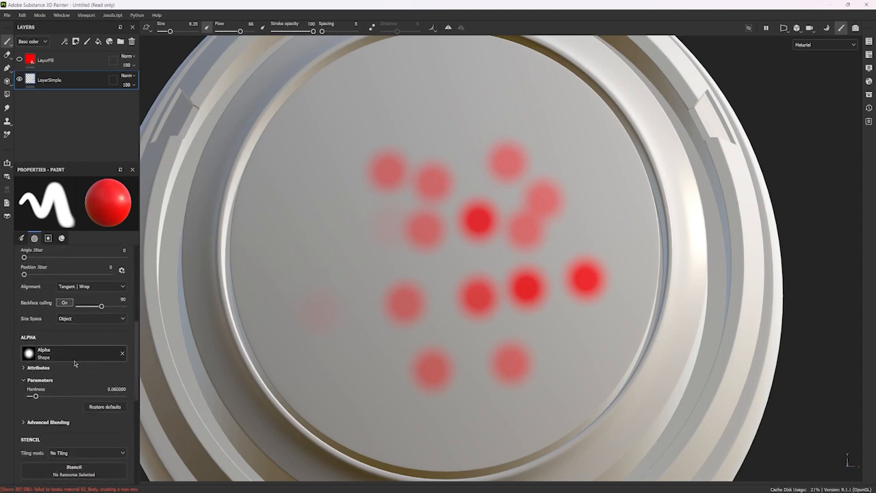
{"action": "left_click", "coordinate": [48, 354]}
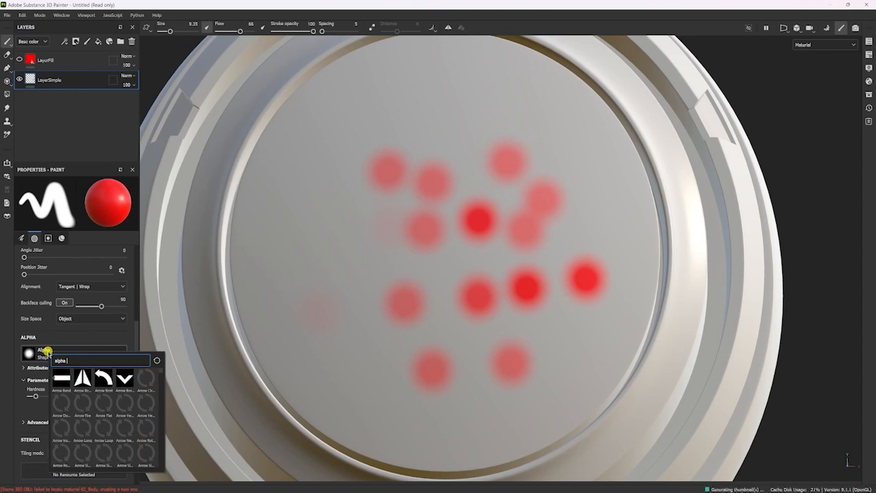
{"action": "left_click", "coordinate": [103, 378]}
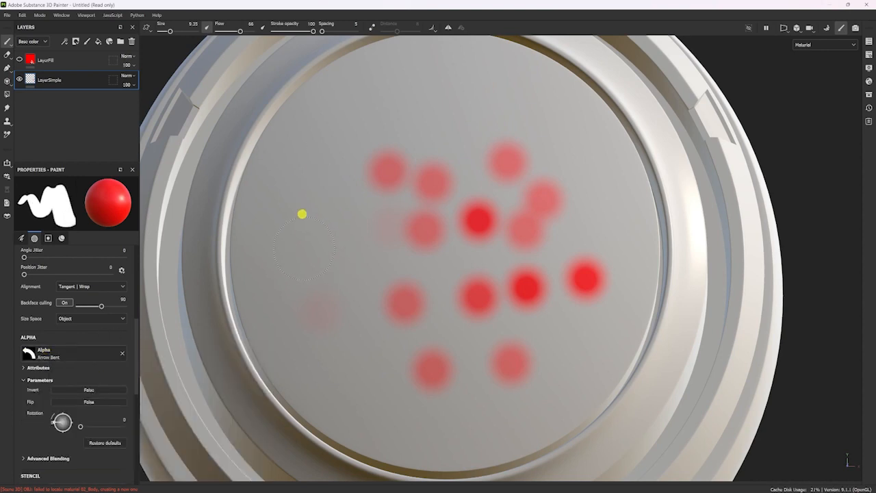
Stamp eight bent arrows at different rotations across the face disc, raising the brush flow after the first one.
{"action": "left_click", "coordinate": [289, 221]}
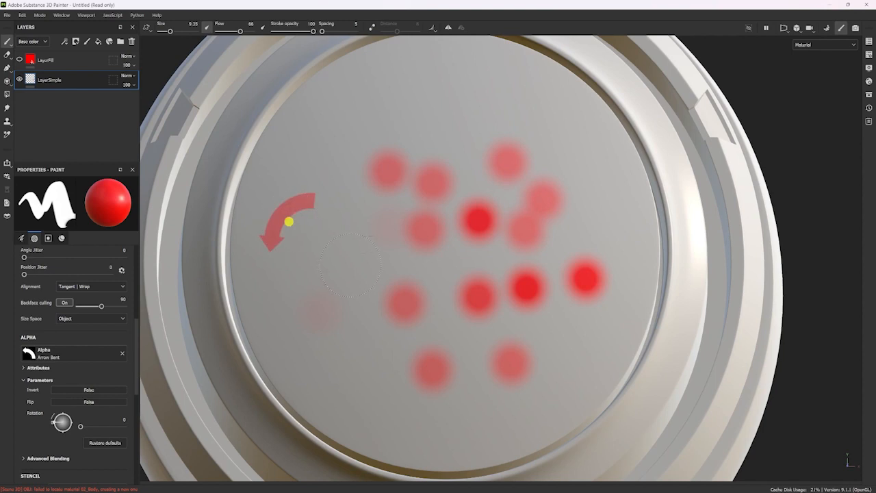
{"action": "mouse_move", "coordinate": [335, 250]}
{"action": "left_mouse_down", "text": "ctrl"}
{"action": "mouse_move", "coordinate": [381, 267]}
{"action": "mouse_move", "coordinate": [414, 226]}
{"action": "mouse_move", "coordinate": [413, 309]}
{"action": "mouse_move", "coordinate": [422, 332]}
{"action": "left_mouse_up", "text": "ctrl"}
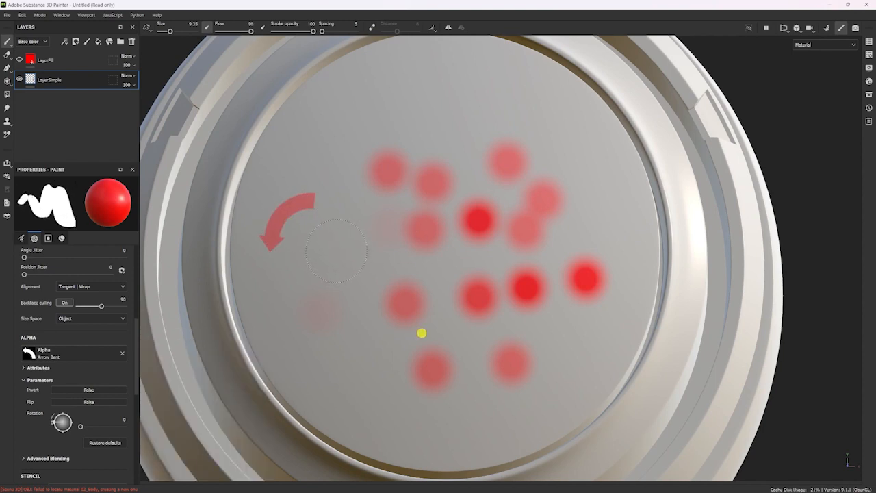
{"action": "left_click", "coordinate": [337, 260]}
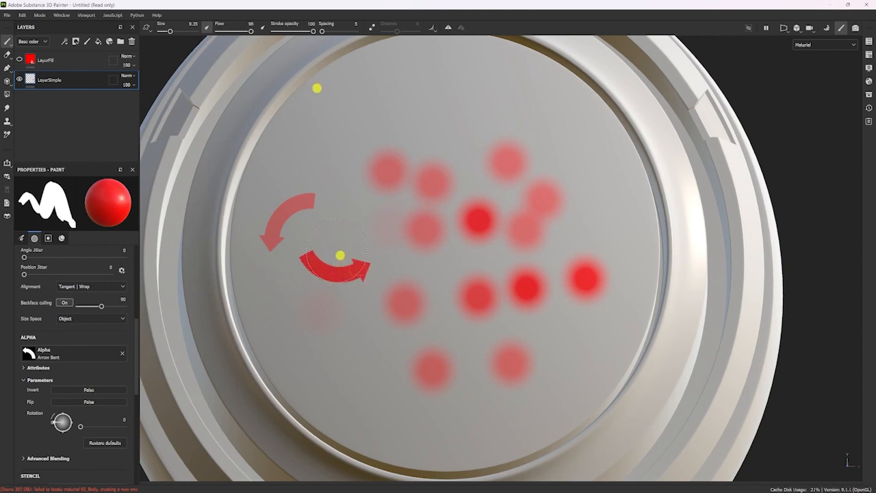
{"action": "left_click", "coordinate": [341, 219]}
{"action": "left_click", "coordinate": [345, 117]}
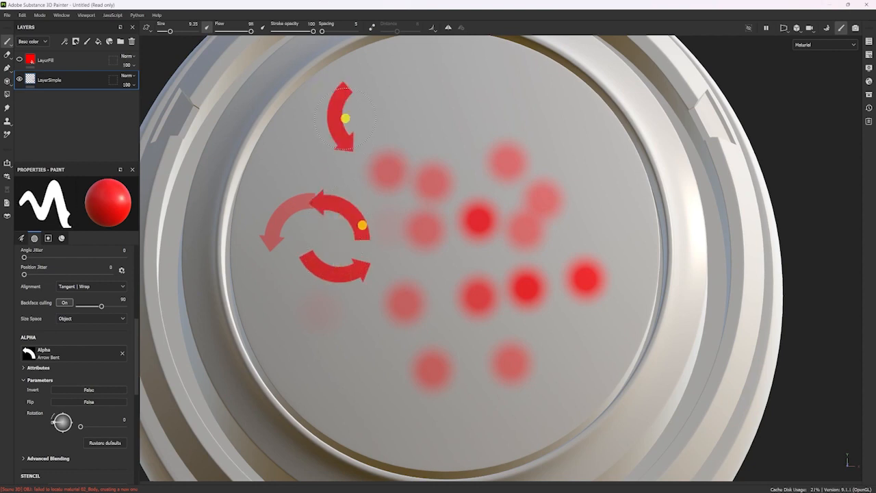
{"action": "left_click", "coordinate": [434, 88]}
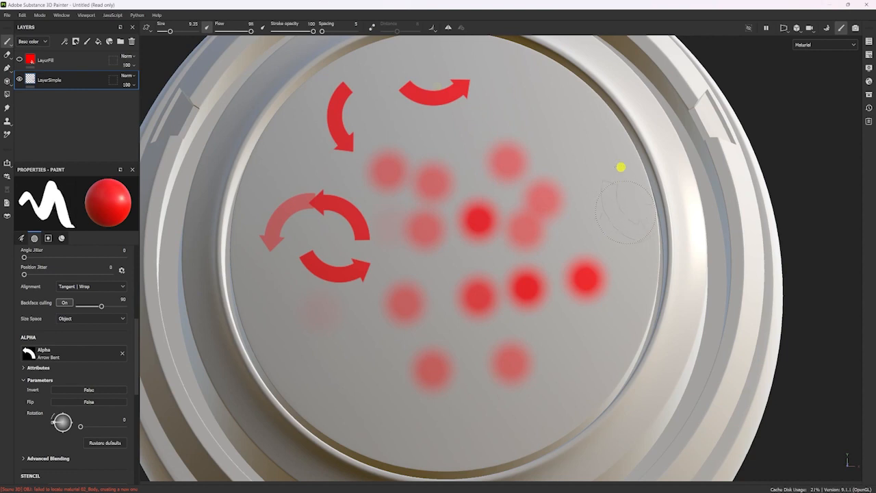
{"action": "left_click", "coordinate": [607, 224]}
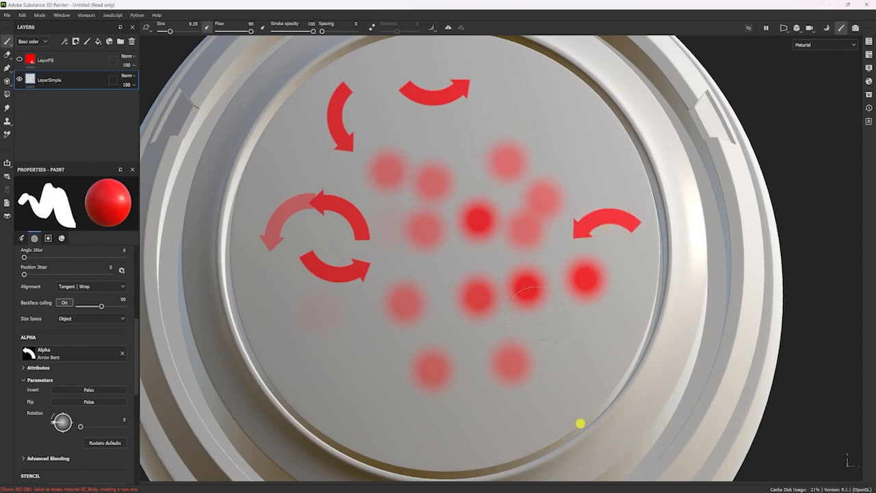
{"action": "left_click", "coordinate": [568, 310]}
{"action": "left_click", "coordinate": [363, 367]}
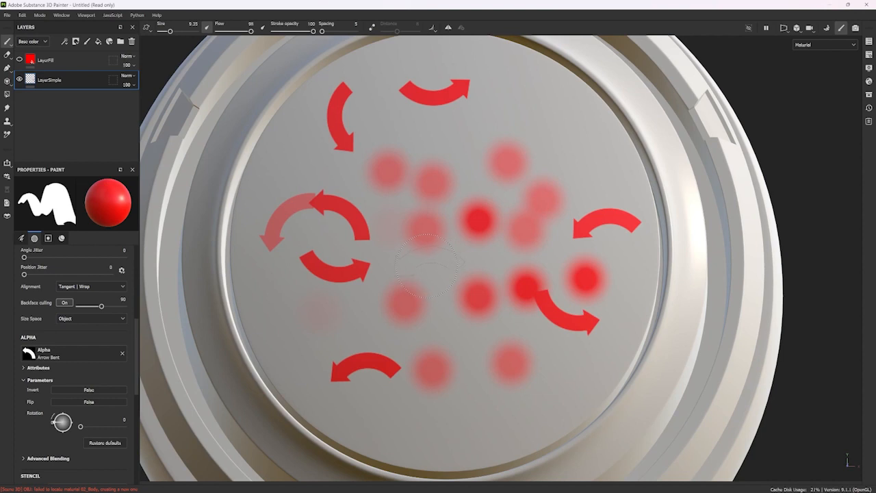
Enlarge the brush strongly and browse the library of available brush alphas.
{"action": "key", "text": "ctrl"}
{"action": "mouse_move", "coordinate": [430, 241]}
{"action": "right_mouse_down", "text": "ctrl"}
{"action": "mouse_move", "coordinate": [511, 231]}
{"action": "mouse_move", "coordinate": [384, 254]}
{"action": "mouse_move", "coordinate": [472, 242]}
{"action": "mouse_move", "coordinate": [405, 258]}
{"action": "mouse_move", "coordinate": [470, 253]}
{"action": "mouse_move", "coordinate": [443, 256]}
{"action": "mouse_move", "coordinate": [440, 178]}
{"action": "mouse_move", "coordinate": [464, 381]}
{"action": "mouse_move", "coordinate": [448, 264]}
{"action": "mouse_move", "coordinate": [438, 228]}
{"action": "mouse_move", "coordinate": [432, 297]}
{"action": "mouse_move", "coordinate": [405, 139]}
{"action": "mouse_move", "coordinate": [430, 288]}
{"action": "mouse_move", "coordinate": [366, 247]}
{"action": "mouse_move", "coordinate": [497, 229]}
{"action": "mouse_move", "coordinate": [418, 227]}
{"action": "mouse_move", "coordinate": [418, 149]}
{"action": "mouse_move", "coordinate": [432, 174]}
{"action": "mouse_move", "coordinate": [417, 239]}
{"action": "mouse_move", "coordinate": [418, 206]}
{"action": "mouse_move", "coordinate": [422, 259]}
{"action": "mouse_move", "coordinate": [404, 120]}
{"action": "mouse_move", "coordinate": [443, 267]}
{"action": "right_mouse_up", "text": "ctrl"}
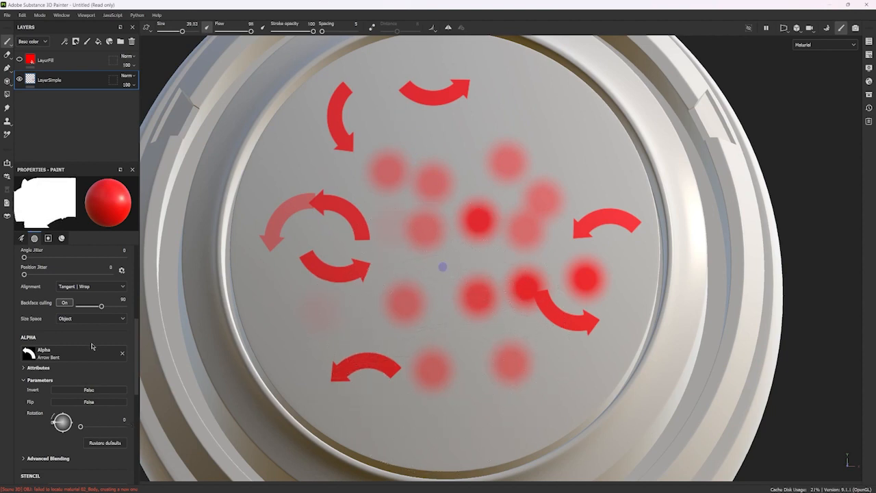
{"action": "left_click", "coordinate": [75, 355]}
{"action": "scroll", "coordinate": [168, 409], "scroll_direction": "down", "scroll_amount": 3}
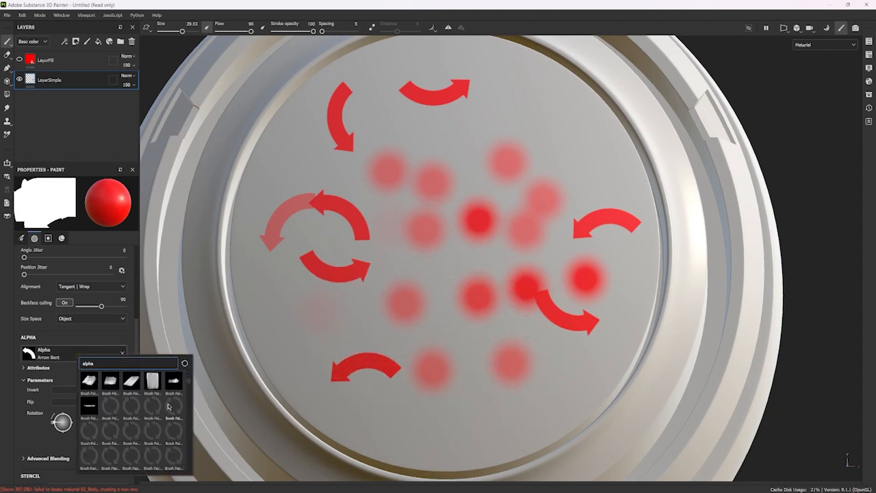
Set the brush size to 12.79 and the flow to 50 for the arrow brush.
{"action": "right_click_drag", "start_coordinate": [413, 260], "coordinate": [415, 253], "text": "ctrl"}
{"action": "mouse_move", "coordinate": [471, 180]}
{"action": "right_mouse_down", "text": "ctrl"}
{"action": "mouse_move", "coordinate": [452, 89]}
{"action": "mouse_move", "coordinate": [374, 2]}
{"action": "right_mouse_up", "text": "ctrl"}
{"action": "right_click_drag", "start_coordinate": [452, 271], "coordinate": [502, 492], "text": "ctrl"}
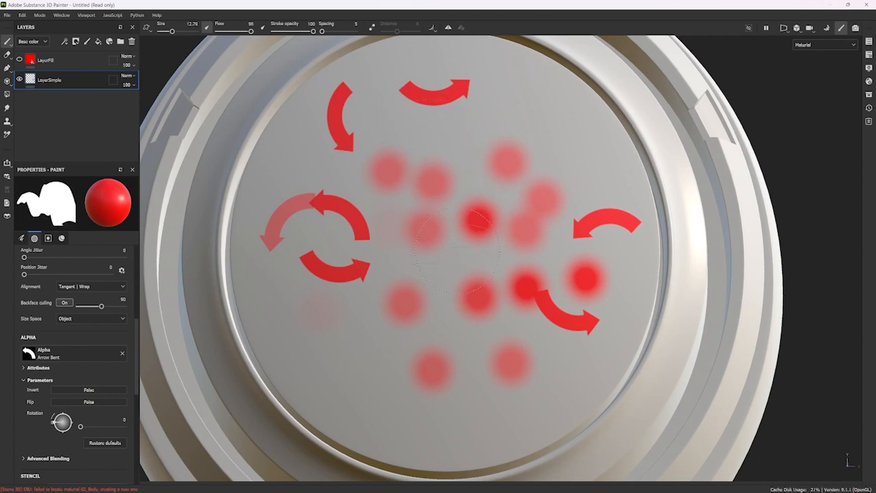
{"action": "mouse_move", "coordinate": [463, 260]}
{"action": "left_mouse_down", "text": "ctrl"}
{"action": "mouse_move", "coordinate": [274, 285]}
{"action": "mouse_move", "coordinate": [394, 269]}
{"action": "mouse_move", "coordinate": [299, 283]}
{"action": "left_mouse_up", "text": "ctrl"}
{"action": "mouse_move", "coordinate": [505, 265]}
{"action": "left_mouse_down", "text": "ctrl"}
{"action": "mouse_move", "coordinate": [500, 158]}
{"action": "mouse_move", "coordinate": [511, 278]}
{"action": "mouse_move", "coordinate": [491, 183]}
{"action": "mouse_move", "coordinate": [494, 245]}
{"action": "left_mouse_up", "text": "ctrl"}
Undo all the arrow stamps and dots on the face disc and reduce the brush size to 8.02.
{"action": "key", "text": "ctrl+z"}
{"action": "key", "text": "ctrl+z"}
{"action": "key", "text": "ctrl+z"}
{"action": "key", "text": "ctrl+z"}
{"action": "key", "text": "ctrl+z"}
{"action": "key", "text": "ctrl+z"}
{"action": "key", "text": "ctrl+z"}
{"action": "key", "text": "ctrl+z"}
{"action": "key", "text": "ctrl+z"}
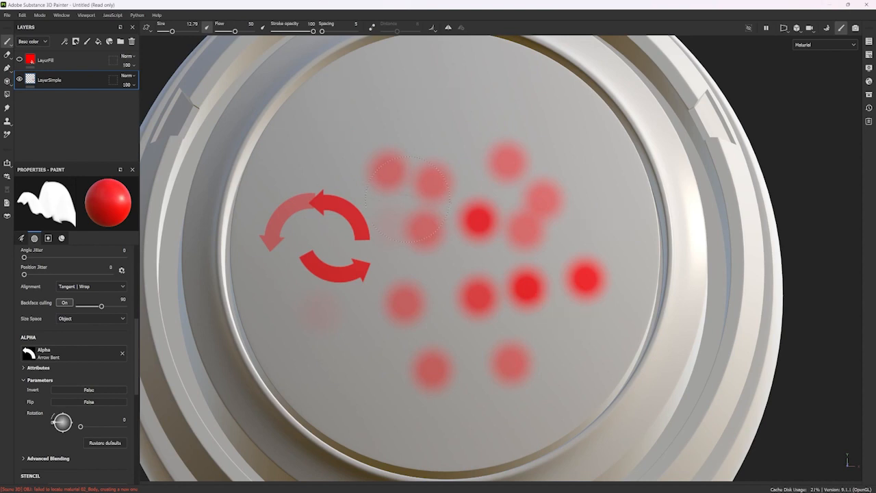
{"action": "key", "text": "ctrl+z"}
{"action": "key", "text": "ctrl+z"}
{"action": "key", "text": "ctrl+z"}
{"action": "key", "text": "ctrl+z"}
{"action": "key", "text": "ctrl+z"}
{"action": "key", "text": "ctrl+z"}
{"action": "key", "text": "ctrl+z"}
{"action": "key", "text": "ctrl+z"}
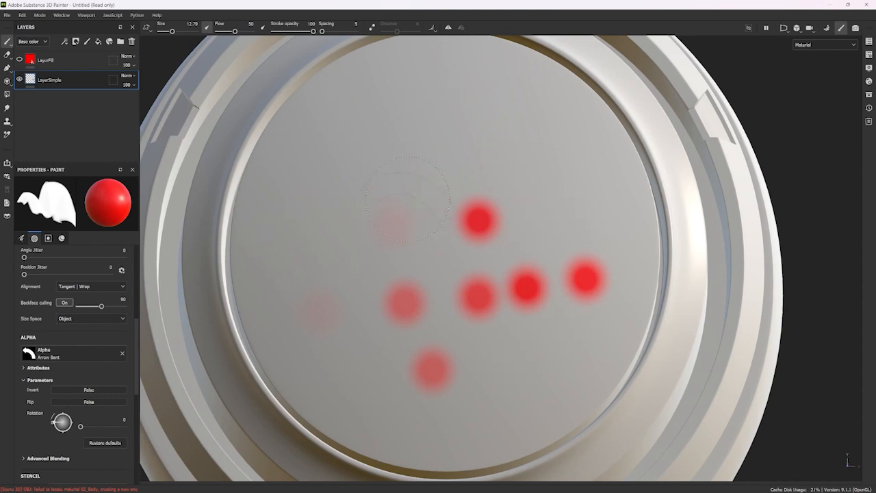
{"action": "key", "text": "ctrl+z"}
{"action": "key", "text": "ctrl+z"}
{"action": "key", "text": "ctrl+z"}
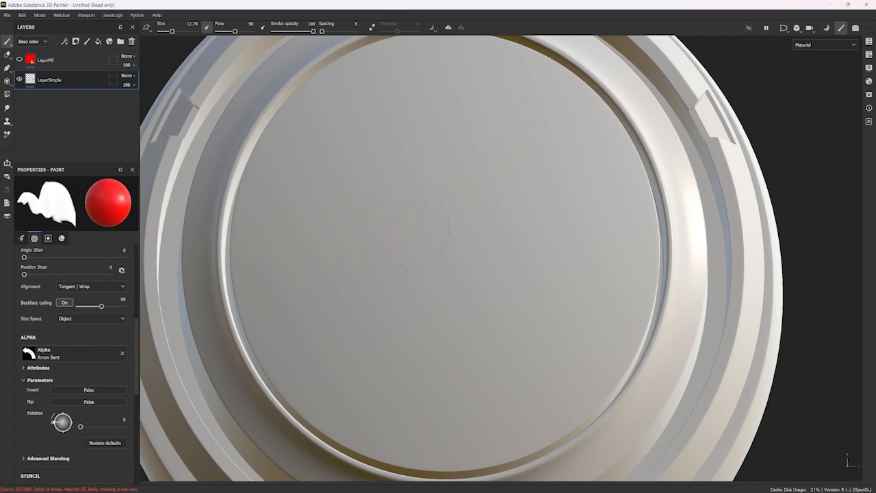
{"action": "mouse_move", "coordinate": [409, 245]}
{"action": "right_mouse_down", "text": "ctrl"}
{"action": "mouse_move", "coordinate": [393, 151]}
{"action": "mouse_move", "coordinate": [350, 3]}
{"action": "mouse_move", "coordinate": [411, 301]}
{"action": "mouse_move", "coordinate": [365, 131]}
{"action": "mouse_move", "coordinate": [392, 257]}
{"action": "mouse_move", "coordinate": [393, 177]}
{"action": "right_mouse_up", "text": "ctrl"}
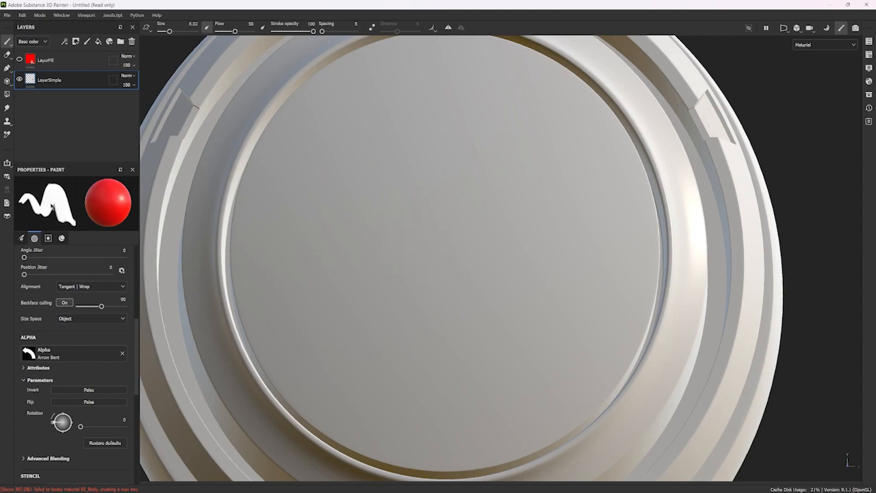
Lower the brush flow to 1 and raise it back to 99 over the face disc.
{"action": "mouse_move", "coordinate": [438, 236]}
{"action": "left_mouse_down", "text": "ctrl"}
{"action": "mouse_move", "coordinate": [335, 253]}
{"action": "mouse_move", "coordinate": [474, 244]}
{"action": "mouse_move", "coordinate": [270, 268]}
{"action": "mouse_move", "coordinate": [475, 244]}
{"action": "mouse_move", "coordinate": [312, 252]}
{"action": "left_mouse_up", "text": "ctrl"}
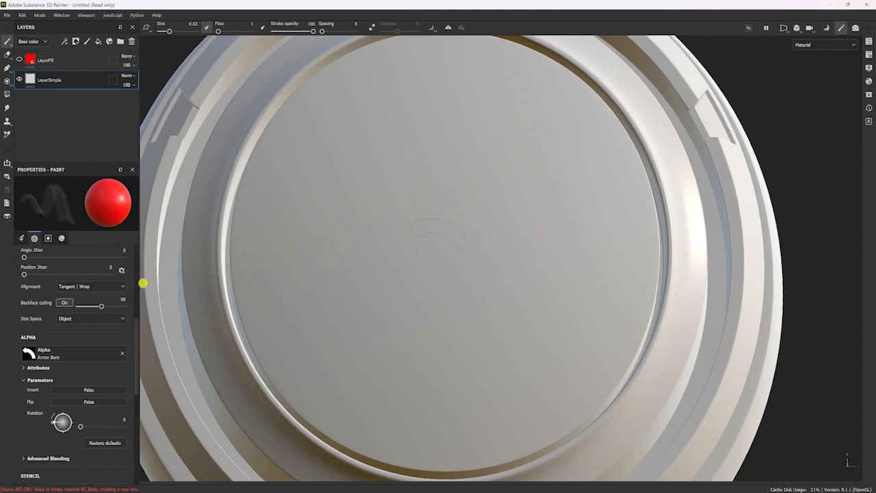
{"action": "mouse_move", "coordinate": [109, 291]}
{"action": "left_mouse_down", "text": "ctrl"}
{"action": "mouse_move", "coordinate": [297, 256]}
{"action": "mouse_move", "coordinate": [533, 234]}
{"action": "left_mouse_up", "text": "ctrl"}
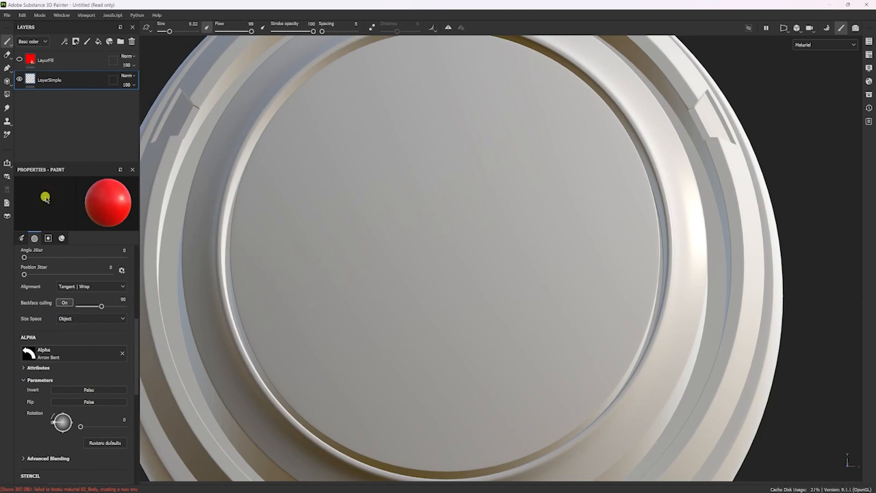
{"action": "left_click", "coordinate": [485, 221]}
Look through the brush, alpha and material settings, stamp one bent arrow on the face disc and undo it.
{"action": "left_click", "coordinate": [23, 239]}
{"action": "left_click", "coordinate": [34, 238]}
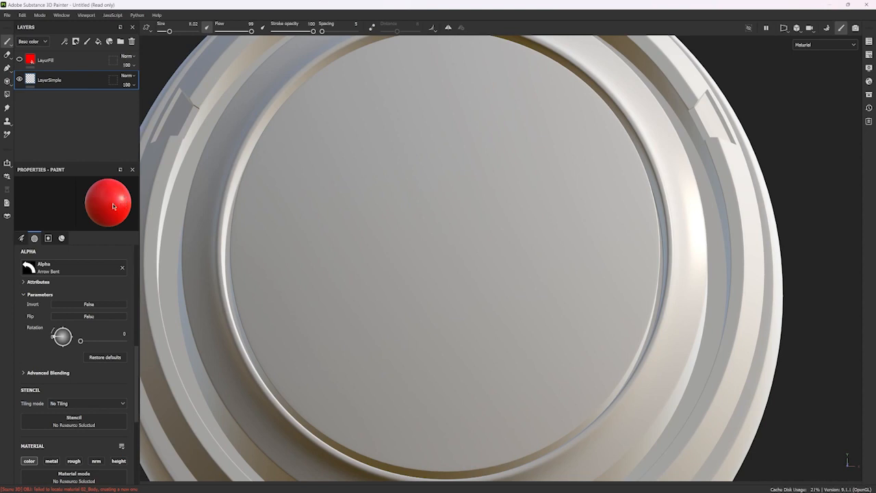
{"action": "scroll", "coordinate": [76, 384], "scroll_direction": "down", "scroll_amount": 5}
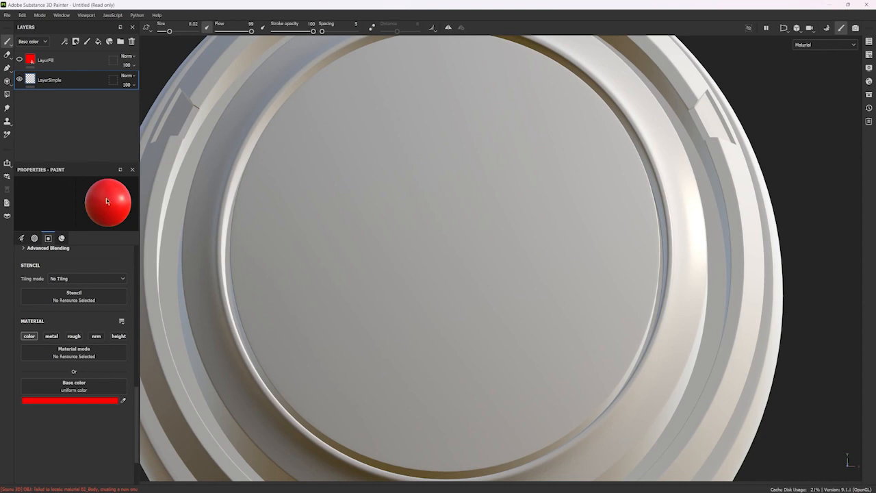
{"action": "left_click", "coordinate": [364, 227]}
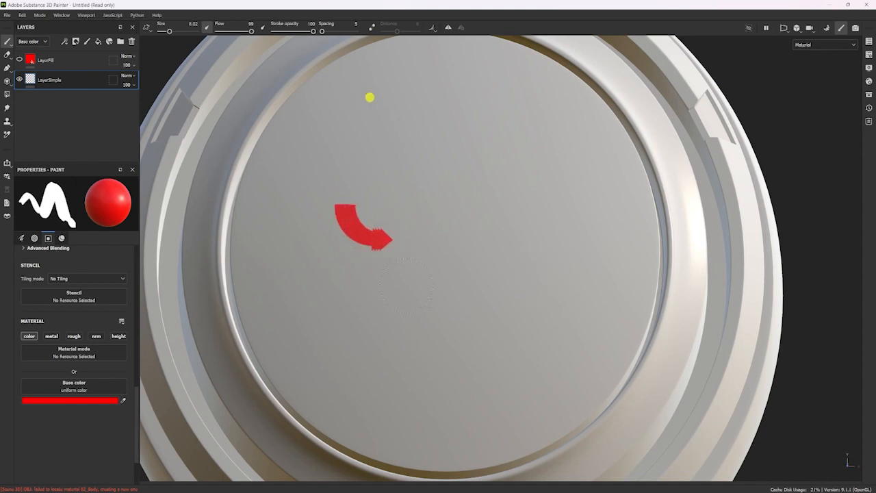
{"action": "key", "text": "ctrl+z"}
Set the brush size to 7.36 with a minimum size of 6% and the flow to 100.
{"action": "left_click", "coordinate": [34, 238]}
{"action": "scroll", "coordinate": [95, 335], "scroll_direction": "down", "scroll_amount": 5}
{"action": "scroll", "coordinate": [95, 335], "scroll_direction": "up", "scroll_amount": 3}
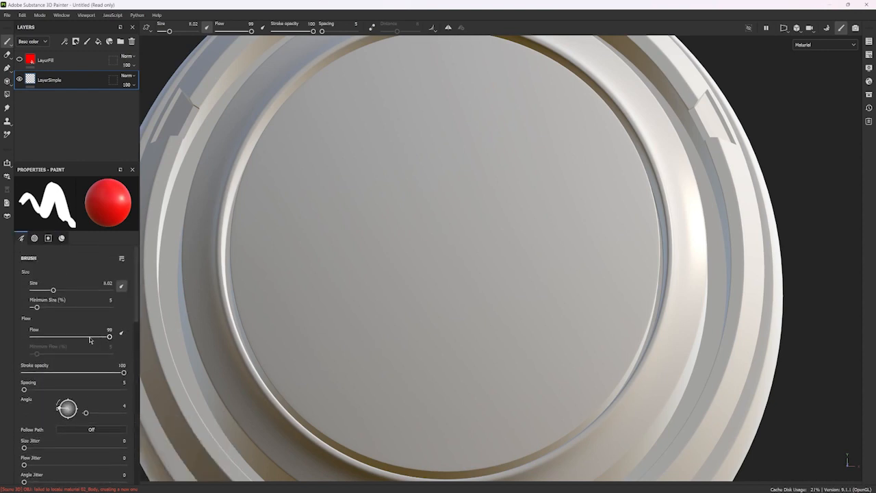
{"action": "mouse_move", "coordinate": [53, 290]}
{"action": "left_mouse_down"}
{"action": "mouse_move", "coordinate": [61, 289]}
{"action": "mouse_move", "coordinate": [39, 289]}
{"action": "mouse_move", "coordinate": [55, 289]}
{"action": "mouse_move", "coordinate": [39, 308]}
{"action": "left_mouse_up"}
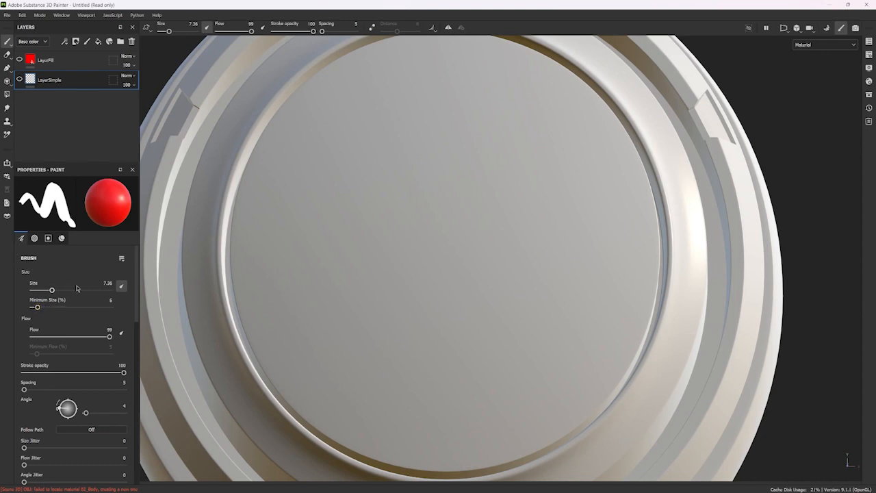
{"action": "mouse_move", "coordinate": [107, 337]}
{"action": "left_mouse_down"}
{"action": "mouse_move", "coordinate": [39, 340]}
{"action": "mouse_move", "coordinate": [139, 336]}
{"action": "left_mouse_up"}
Try to stamp on the face disc while LayerSimple is hidden and shrink the brush size to 0.1.
{"action": "left_click", "coordinate": [385, 214]}
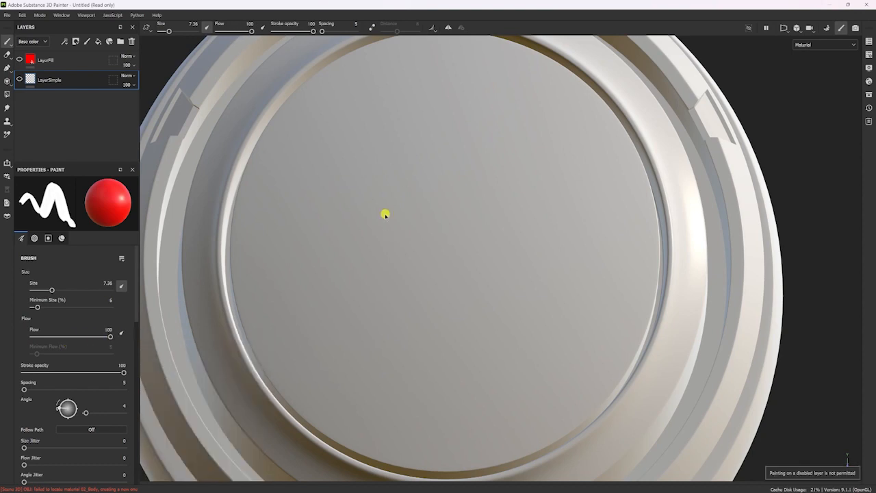
{"action": "left_click_drag", "start_coordinate": [406, 221], "coordinate": [421, 222], "text": "alt"}
{"action": "right_click_drag", "start_coordinate": [444, 228], "coordinate": [74, 317], "text": "ctrl"}
{"action": "right_click_drag", "start_coordinate": [481, 238], "coordinate": [479, 361], "text": "ctrl"}
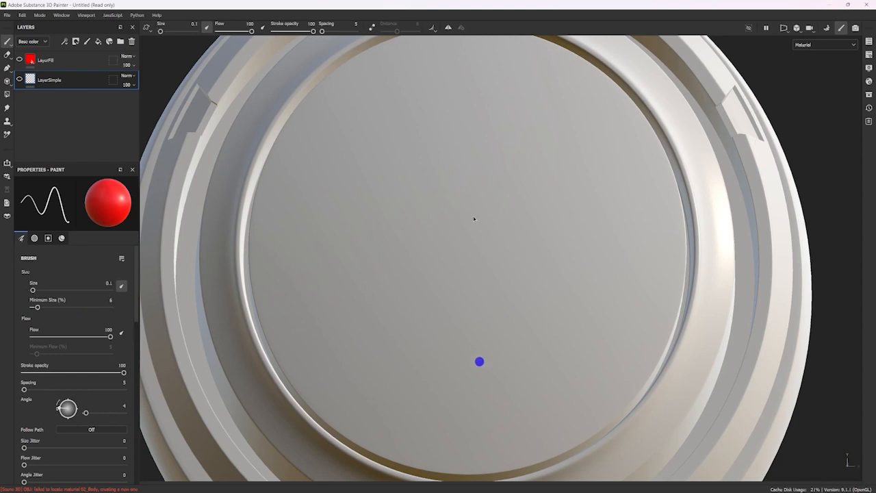
Make LayerSimple visible and set the brush size to 6.42.
{"action": "scroll", "coordinate": [448, 235], "scroll_direction": "down", "scroll_amount": 5}
{"action": "left_click", "coordinate": [19, 79]}
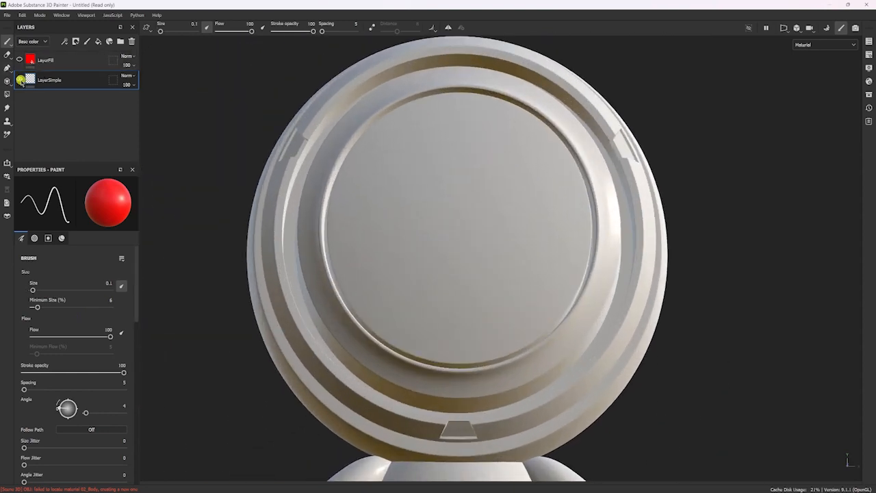
{"action": "scroll", "coordinate": [419, 234], "scroll_direction": "up", "scroll_amount": 6}
{"action": "right_click_drag", "start_coordinate": [405, 225], "coordinate": [447, 221], "text": "ctrl"}
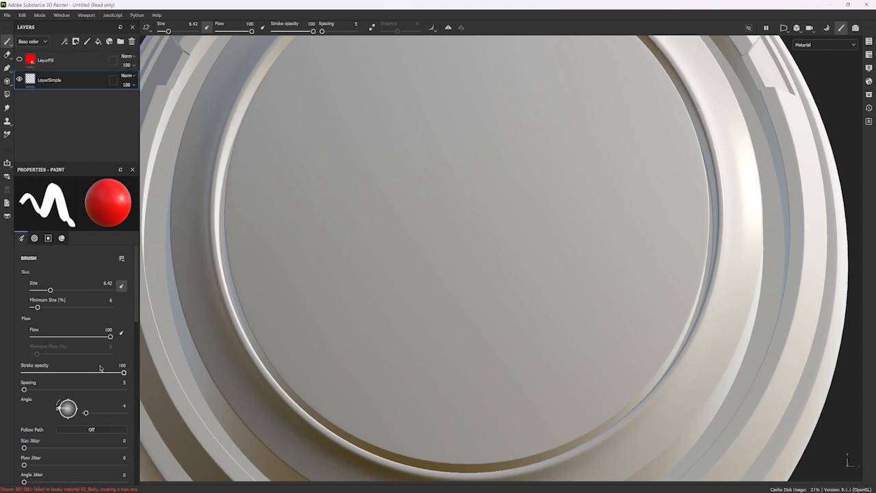
Try out the stroke opacity and flow settings and return both to 100.
{"action": "scroll", "coordinate": [100, 367], "scroll_direction": "down", "scroll_amount": 2}
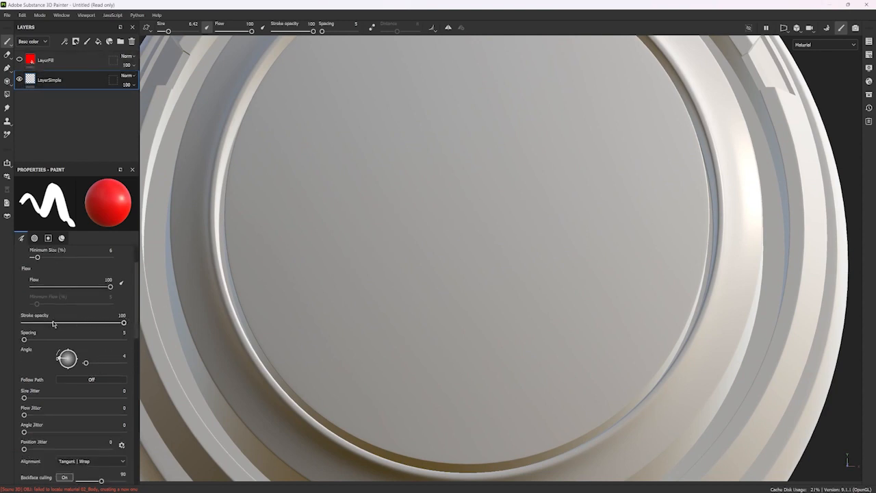
{"action": "mouse_move", "coordinate": [123, 322]}
{"action": "left_mouse_down"}
{"action": "mouse_move", "coordinate": [35, 328]}
{"action": "mouse_move", "coordinate": [157, 313]}
{"action": "mouse_move", "coordinate": [15, 324]}
{"action": "mouse_move", "coordinate": [248, 311]}
{"action": "left_mouse_up"}
{"action": "mouse_move", "coordinate": [98, 286]}
{"action": "left_mouse_down"}
{"action": "mouse_move", "coordinate": [39, 293]}
{"action": "mouse_move", "coordinate": [184, 274]}
{"action": "left_mouse_up"}
{"action": "mouse_move", "coordinate": [123, 322]}
{"action": "left_mouse_down"}
{"action": "mouse_move", "coordinate": [23, 329]}
{"action": "mouse_move", "coordinate": [307, 297]}
{"action": "left_mouse_up"}
{"action": "scroll", "coordinate": [41, 292], "scroll_direction": "up", "scroll_amount": 1}
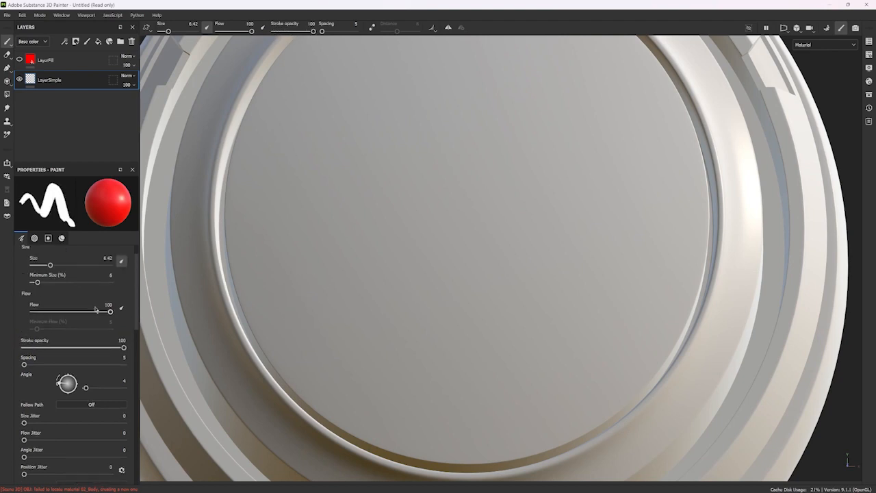
Stamp one bent arrow at flow 38 and a second one at flow 100 with stroke opacity 39.
{"action": "left_click_drag", "start_coordinate": [110, 311], "coordinate": [62, 315]}
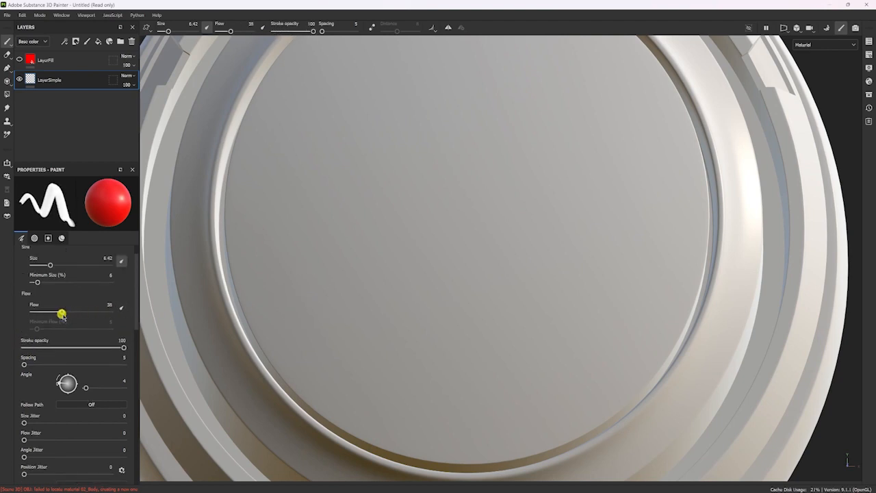
{"action": "left_click_drag", "start_coordinate": [400, 185], "coordinate": [404, 188]}
{"action": "left_click_drag", "start_coordinate": [63, 312], "coordinate": [131, 304]}
{"action": "left_click_drag", "start_coordinate": [124, 347], "coordinate": [62, 352]}
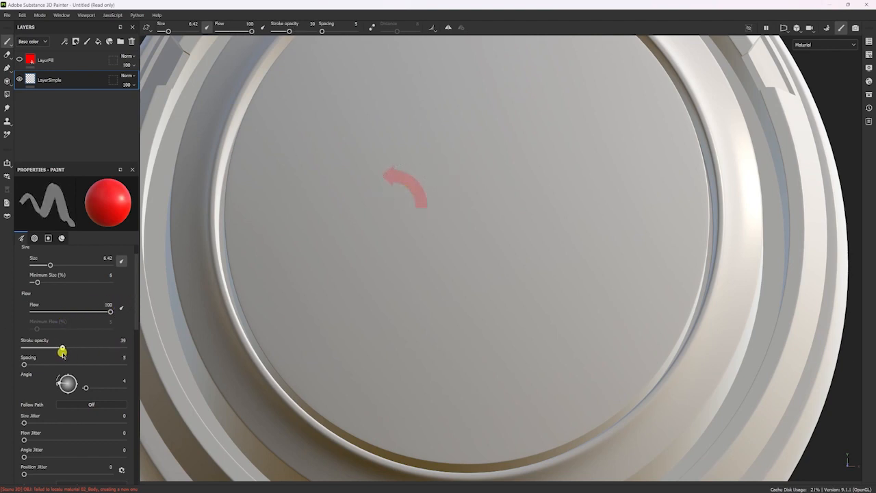
{"action": "left_click", "coordinate": [482, 233]}
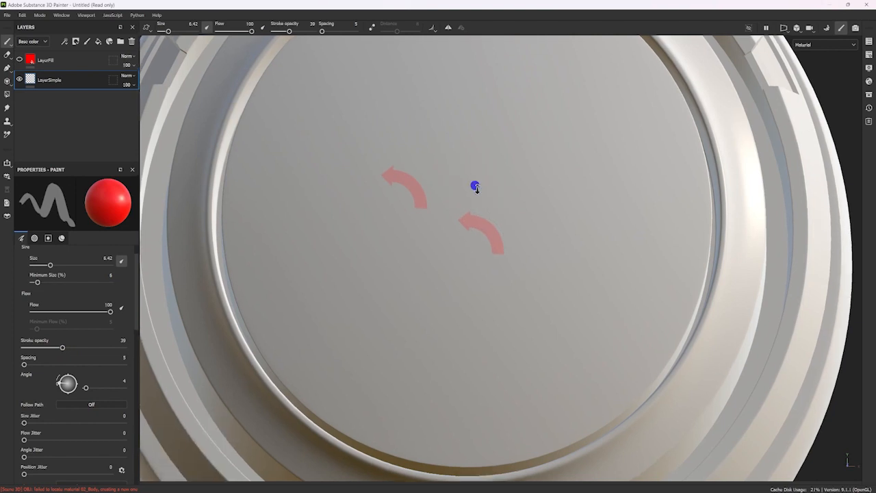
Set stroke opacity to 100 and flow to 41, build up overlapping arrow stamps over the first arrow and add a separate solid arrow.
{"action": "scroll", "coordinate": [473, 186], "scroll_direction": "up", "scroll_amount": 3}
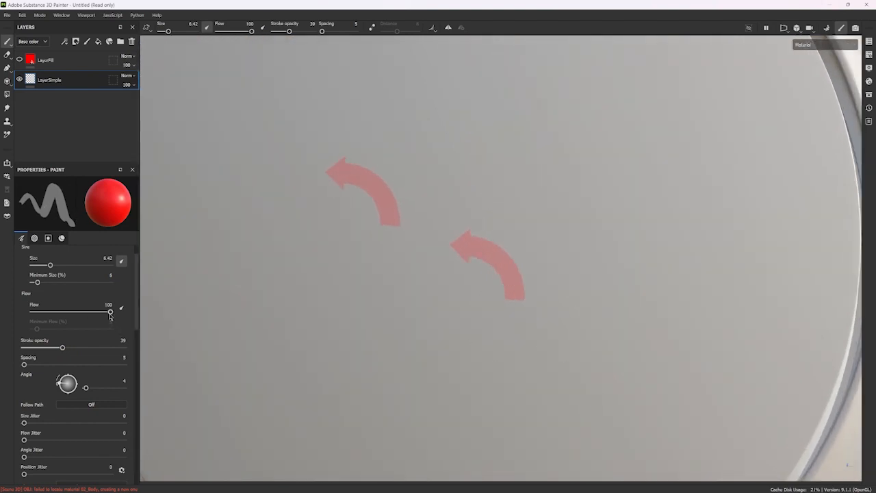
{"action": "left_click_drag", "start_coordinate": [63, 347], "coordinate": [141, 345]}
{"action": "mouse_move", "coordinate": [109, 312]}
{"action": "left_mouse_down"}
{"action": "mouse_move", "coordinate": [63, 310]}
{"action": "mouse_move", "coordinate": [35, 321]}
{"action": "left_mouse_up"}
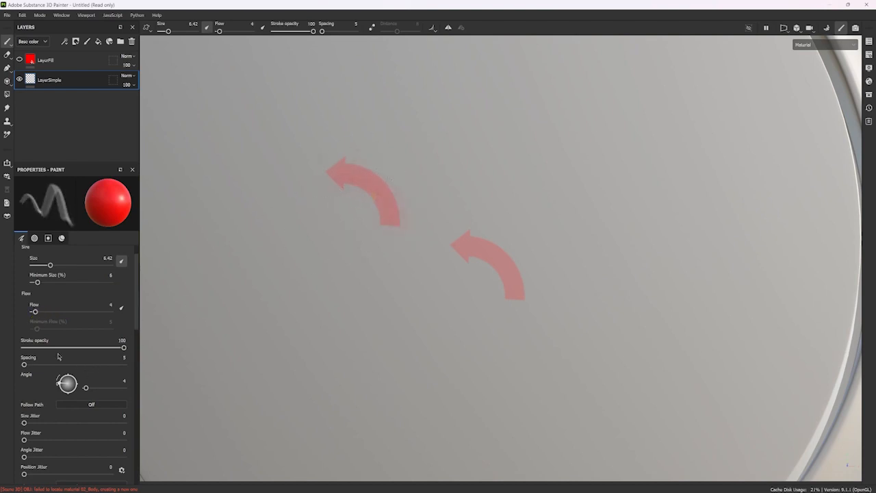
{"action": "left_click_drag", "start_coordinate": [43, 313], "coordinate": [64, 312]}
{"action": "left_click", "coordinate": [390, 190]}
{"action": "left_click", "coordinate": [380, 201]}
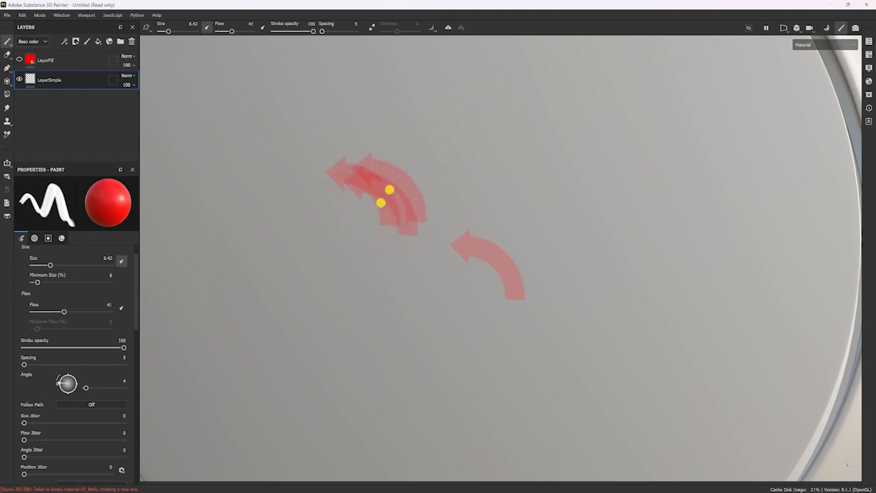
{"action": "left_click", "coordinate": [374, 211]}
{"action": "left_click", "coordinate": [359, 244]}
{"action": "left_click", "coordinate": [383, 230]}
{"action": "left_click", "coordinate": [414, 202]}
{"action": "left_click", "coordinate": [399, 164]}
{"action": "left_click", "coordinate": [377, 202]}
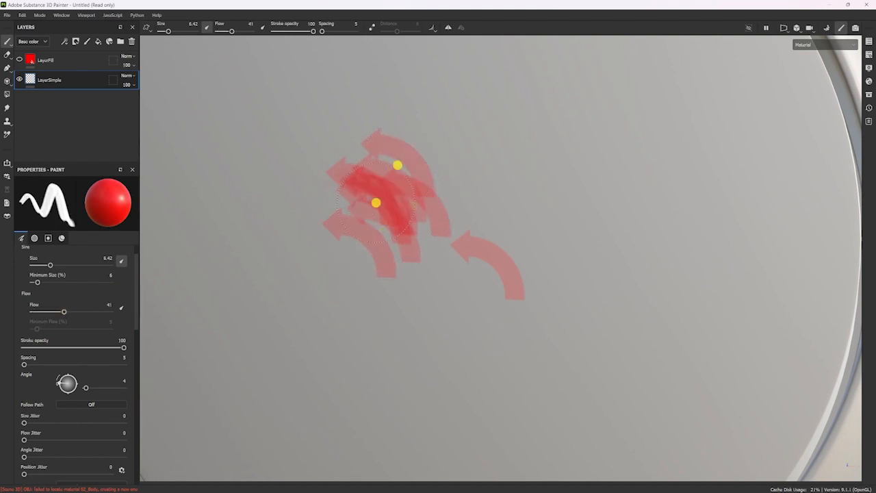
{"action": "left_click", "coordinate": [357, 232]}
{"action": "left_click", "coordinate": [362, 258]}
{"action": "left_click", "coordinate": [391, 249]}
{"action": "left_click", "coordinate": [399, 203]}
{"action": "left_click", "coordinate": [409, 186]}
{"action": "left_click", "coordinate": [385, 194]}
{"action": "left_click", "coordinate": [370, 233]}
{"action": "left_click", "coordinate": [588, 239]}
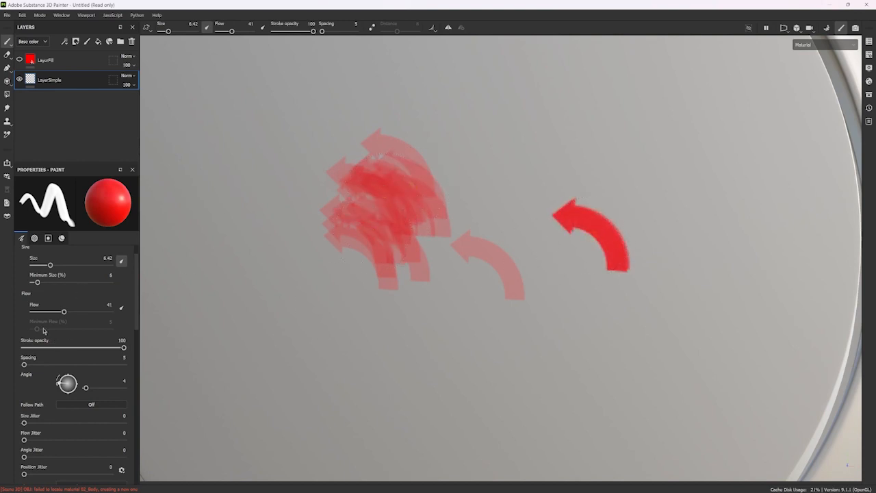
Set the flow to 100 and stroke opacity to 22, and stamp separate and overlapping faint arrows below and beside the earlier ones.
{"action": "left_click_drag", "start_coordinate": [64, 312], "coordinate": [137, 305]}
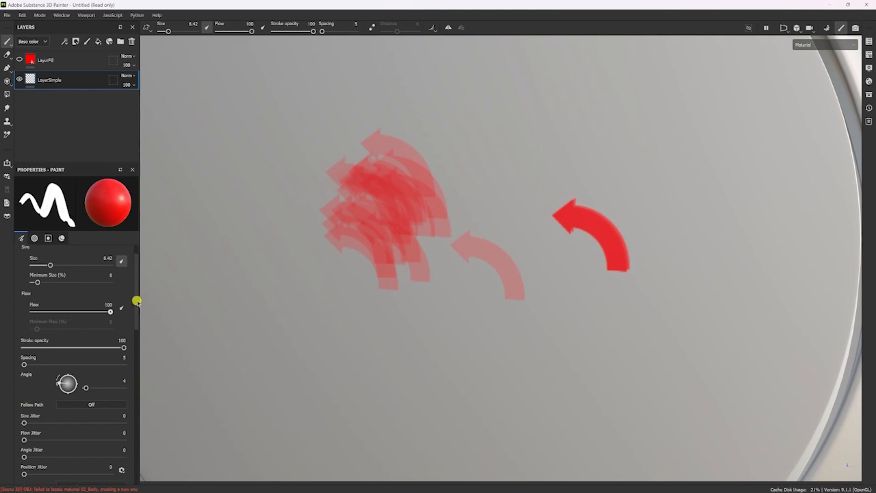
{"action": "left_click_drag", "start_coordinate": [123, 347], "coordinate": [45, 349]}
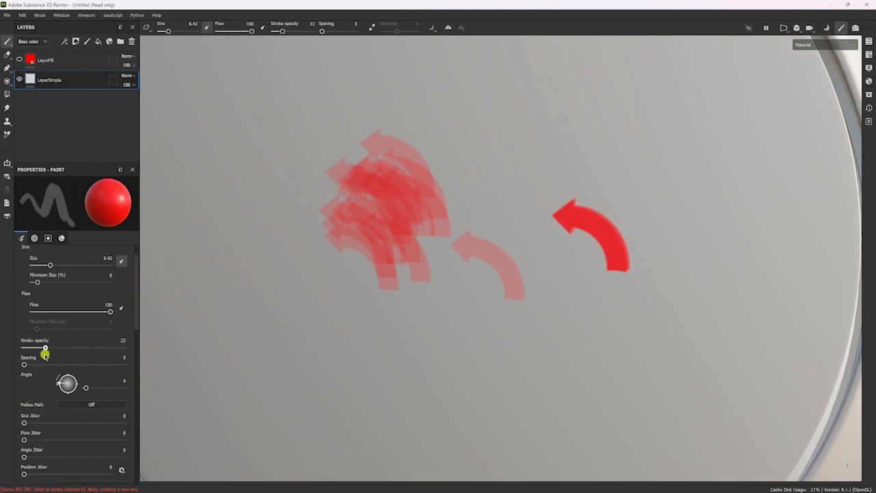
{"action": "left_click", "coordinate": [360, 339]}
{"action": "left_click", "coordinate": [409, 335]}
{"action": "left_click", "coordinate": [456, 350]}
{"action": "left_click", "coordinate": [445, 367]}
{"action": "left_click", "coordinate": [404, 326]}
{"action": "left_click", "coordinate": [525, 242]}
{"action": "left_click", "coordinate": [554, 311]}
{"action": "left_click", "coordinate": [439, 350]}
{"action": "left_click", "coordinate": [336, 366]}
{"action": "scroll", "coordinate": [397, 280], "scroll_direction": "down", "scroll_amount": 4}
{"action": "scroll", "coordinate": [396, 279], "scroll_direction": "up", "scroll_amount": 3}
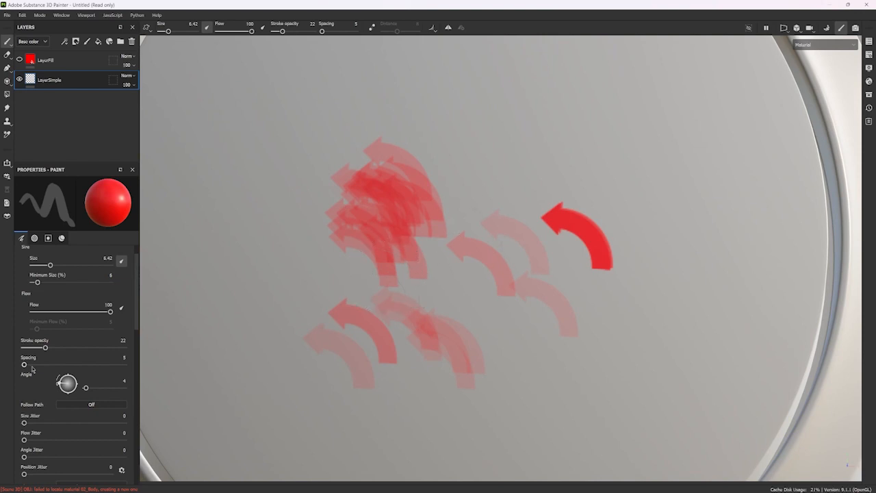
Return the stroke opacity to 100 and undo all arrow stamps except the first one.
{"action": "left_click_drag", "start_coordinate": [46, 348], "coordinate": [141, 347]}
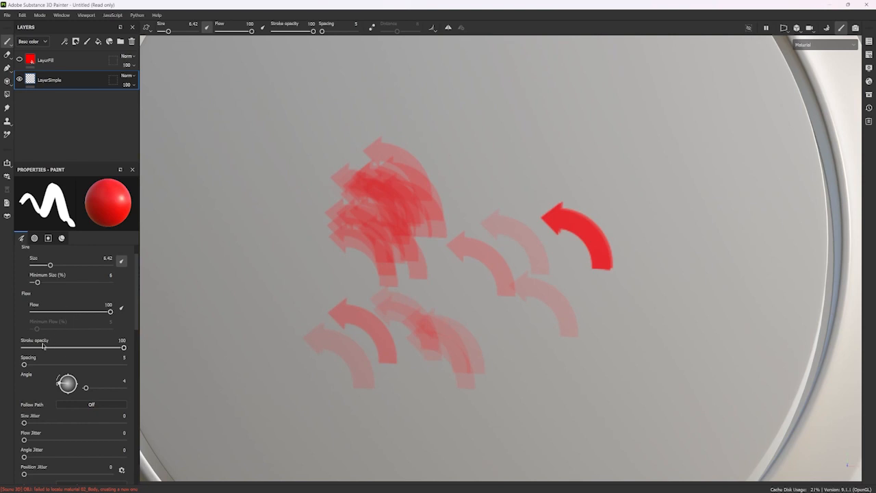
{"action": "key", "text": "ctrl+z"}
{"action": "key", "text": "ctrl+z"}
{"action": "key", "text": "ctrl+z"}
{"action": "key", "text": "ctrl+z"}
{"action": "key", "text": "ctrl+z"}
{"action": "key", "text": "ctrl+z"}
{"action": "key", "text": "ctrl+z"}
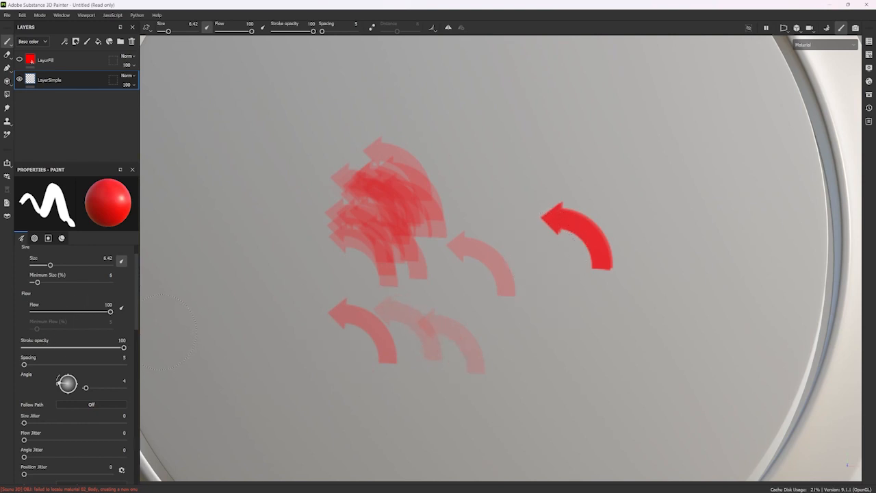
{"action": "key", "text": "ctrl+z"}
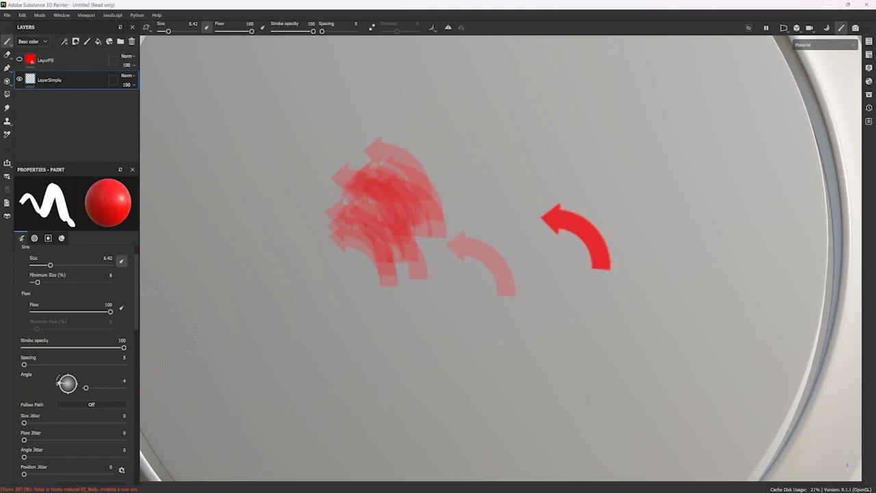
{"action": "key", "text": "ctrl+z"}
{"action": "key", "text": "ctrl+z"}
{"action": "key", "text": "ctrl+z"}
{"action": "key", "text": "ctrl+z"}
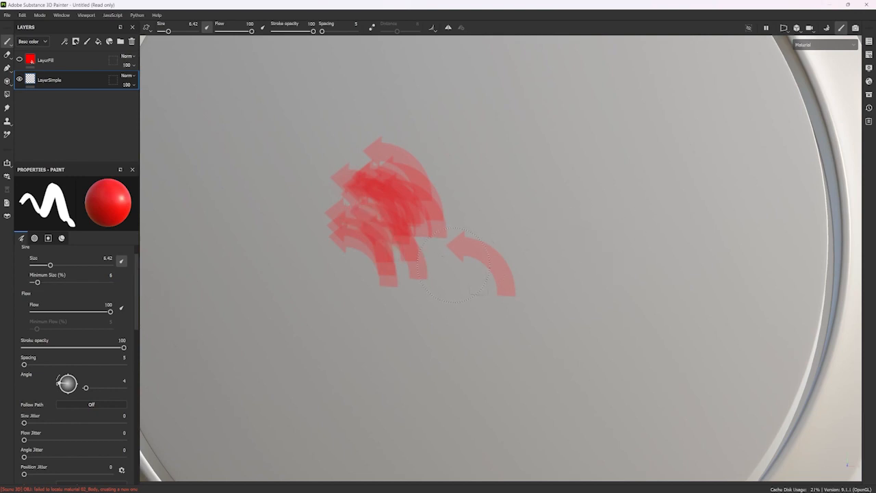
{"action": "key", "text": "ctrl+z"}
{"action": "key", "text": "ctrl+z"}
{"action": "key", "text": "ctrl+z"}
{"action": "key", "text": "ctrl+z"}
{"action": "key", "text": "ctrl+z"}
{"action": "key", "text": "ctrl+z"}
{"action": "key", "text": "ctrl+z"}
{"action": "key", "text": "ctrl+z"}
{"action": "key", "text": "ctrl+z"}
{"action": "key", "text": "ctrl+z"}
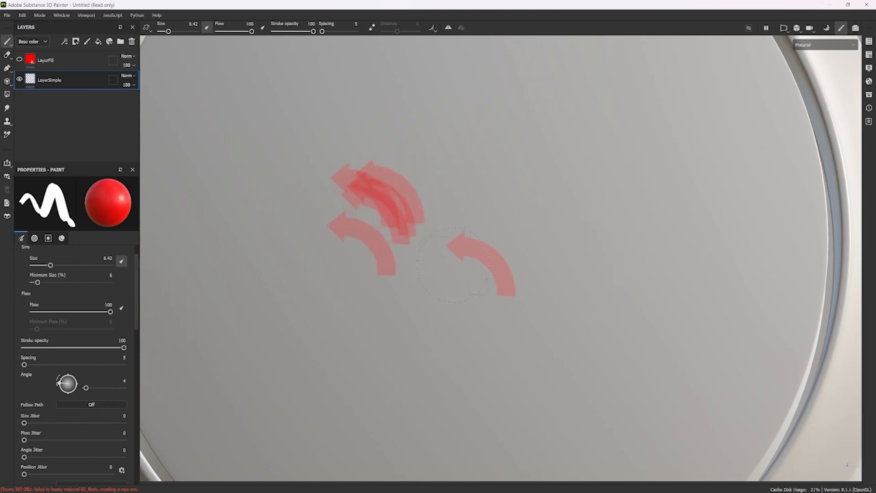
{"action": "key", "text": "ctrl+z"}
{"action": "key", "text": "ctrl+z"}
{"action": "key", "text": "ctrl+z"}
{"action": "key", "text": "ctrl+z"}
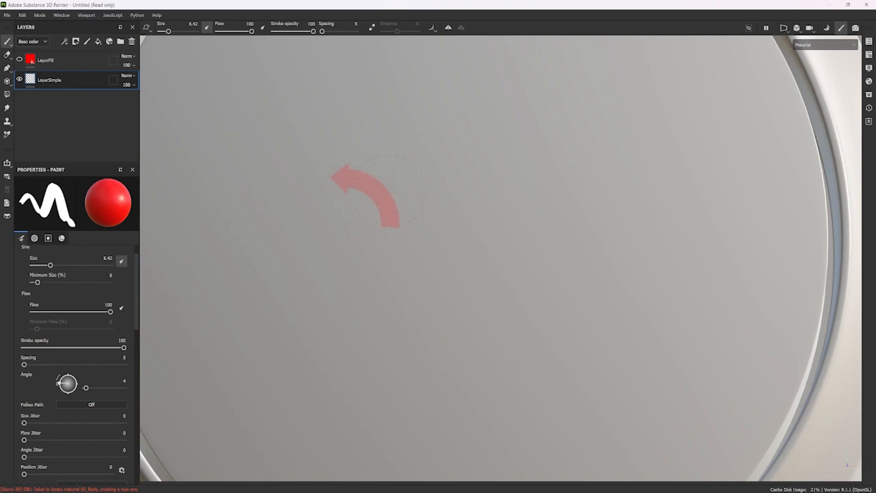
{"action": "scroll", "coordinate": [410, 295], "scroll_direction": "down", "scroll_amount": 3}
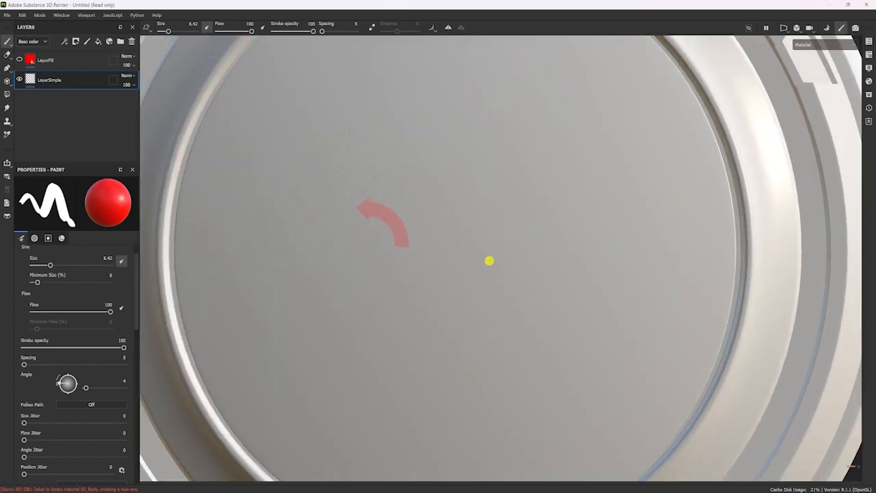
{"action": "scroll", "coordinate": [486, 264], "scroll_direction": "up", "scroll_amount": 5}
{"action": "middle_click_drag", "start_coordinate": [460, 320], "coordinate": [401, 254]}
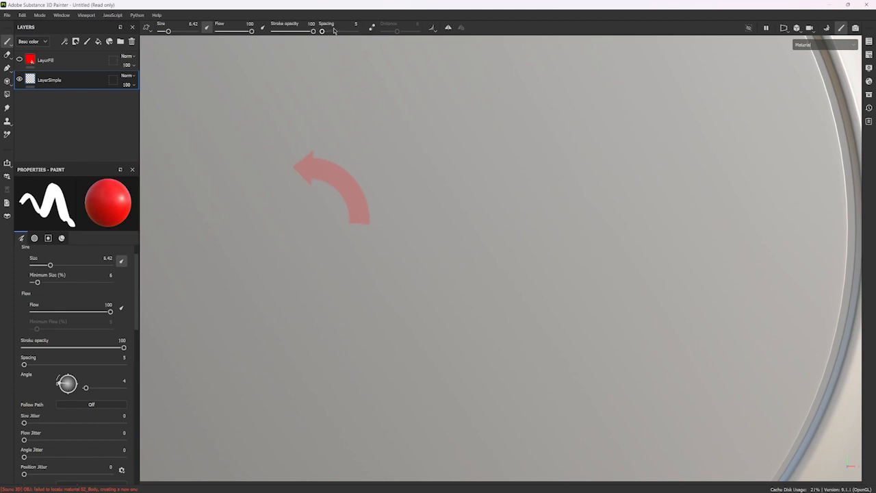
{"action": "left_click_drag", "start_coordinate": [339, 25], "coordinate": [293, 34]}
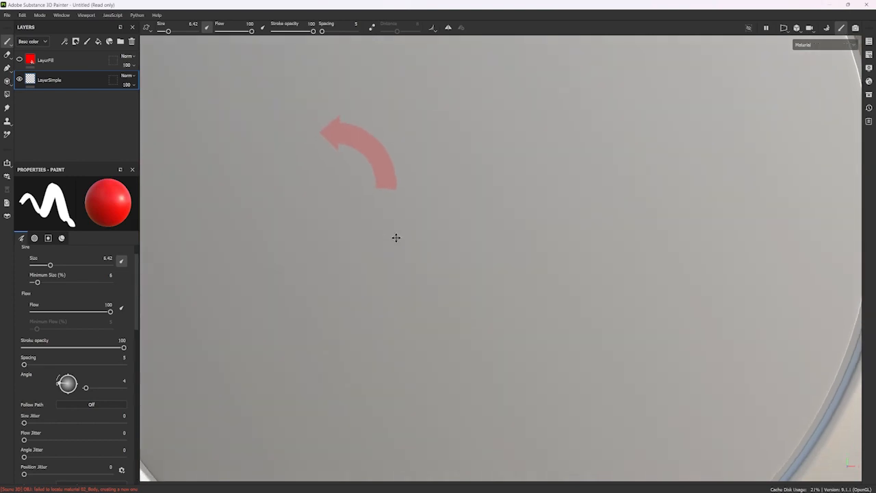
{"action": "scroll", "coordinate": [84, 411], "scroll_direction": "down", "scroll_amount": 4}
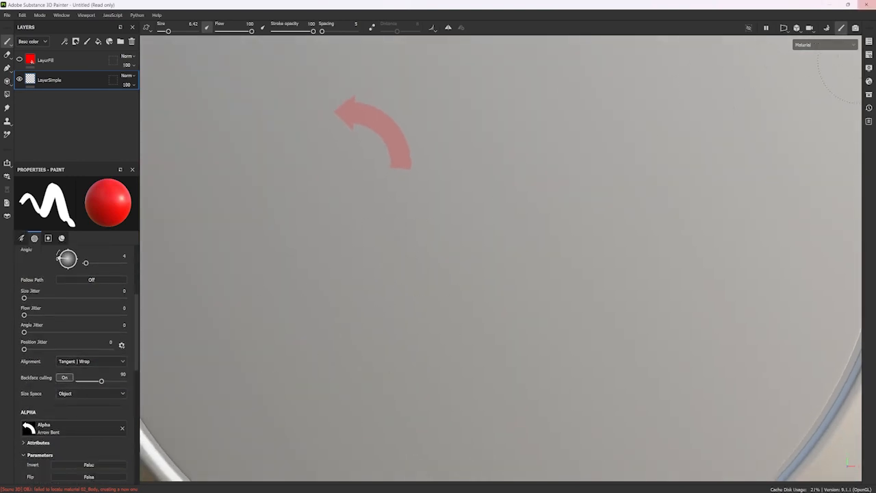
Open the asset library and display the Starter assets with their subfolders.
{"action": "left_click", "coordinate": [869, 95]}
{"action": "left_click", "coordinate": [537, 140]}
{"action": "left_click", "coordinate": [557, 140]}
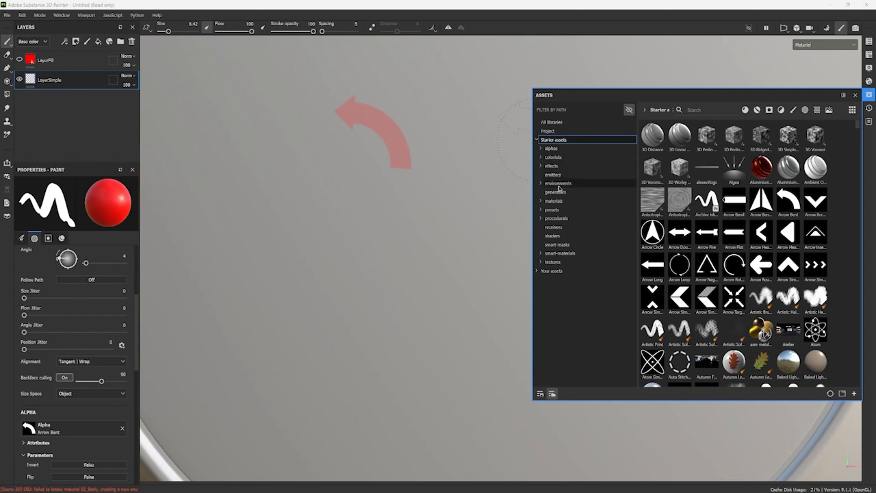
Display the Starter assets presets and load the Basic Hard brush, close the library and review the brush settings.
{"action": "left_click", "coordinate": [552, 209]}
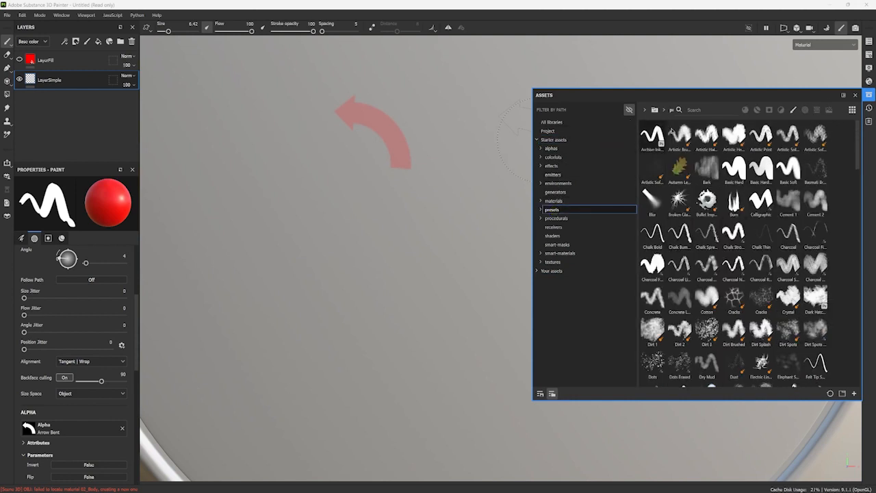
{"action": "left_click", "coordinate": [735, 172]}
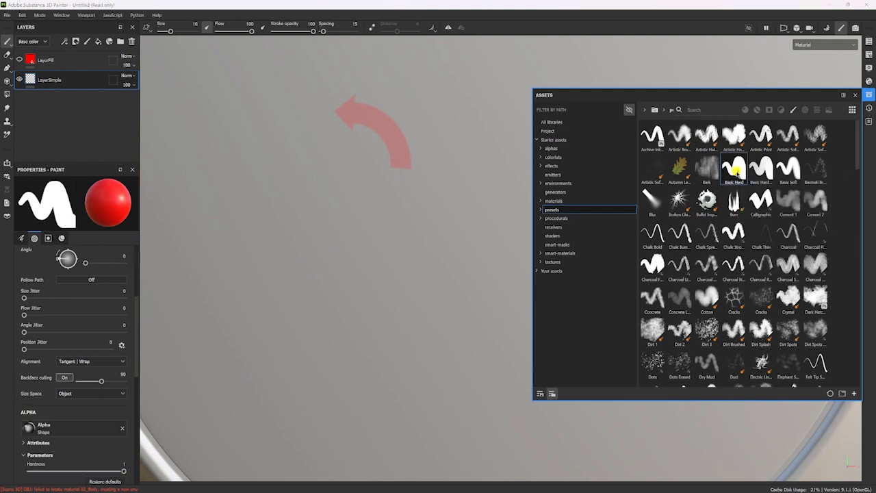
{"action": "left_click", "coordinate": [856, 95]}
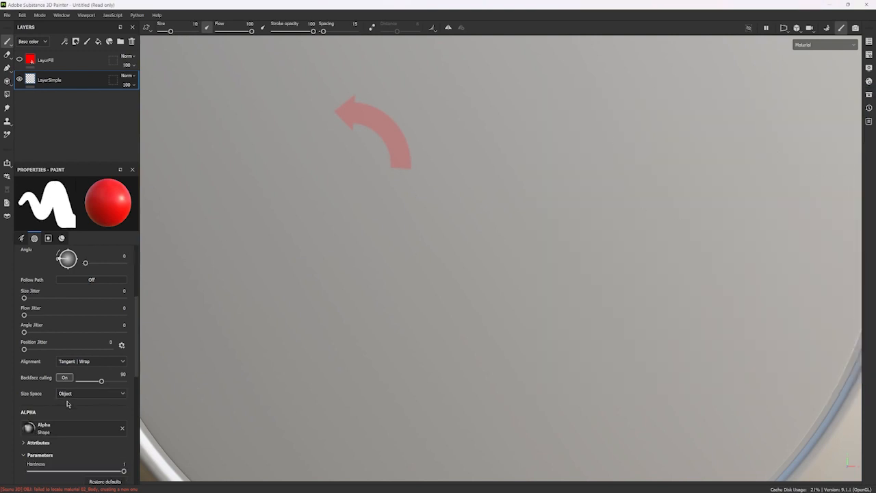
{"action": "scroll", "coordinate": [68, 404], "scroll_direction": "down", "scroll_amount": 3}
{"action": "scroll", "coordinate": [67, 404], "scroll_direction": "down", "scroll_amount": 6}
{"action": "scroll", "coordinate": [69, 405], "scroll_direction": "up", "scroll_amount": 14}
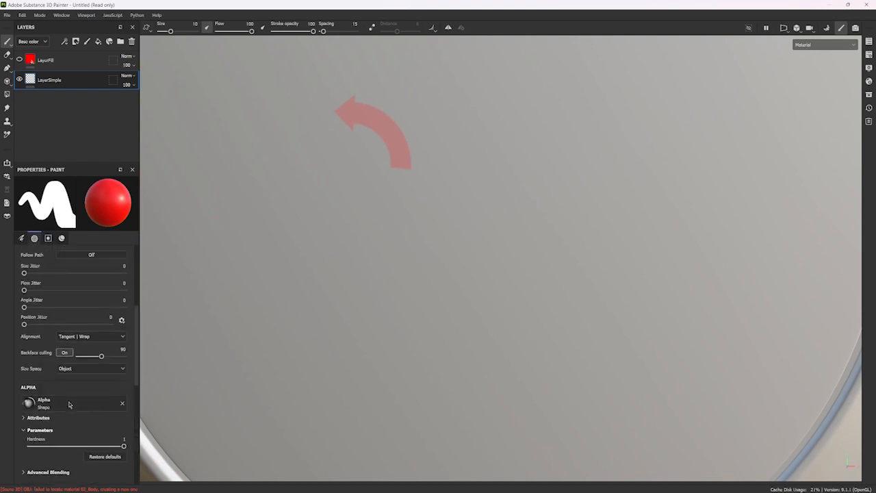
{"action": "scroll", "coordinate": [70, 405], "scroll_direction": "up", "scroll_amount": 1}
Set the brush size to 2.99 and paint a short, nearly horizontal red stroke below the arrow.
{"action": "right_click", "coordinate": [354, 247]}
{"action": "left_click", "coordinate": [328, 252]}
{"action": "mouse_move", "coordinate": [368, 258]}
{"action": "right_mouse_down", "text": "ctrl"}
{"action": "mouse_move", "coordinate": [313, 270]}
{"action": "mouse_move", "coordinate": [333, 266]}
{"action": "right_mouse_up", "text": "ctrl"}
{"action": "scroll", "coordinate": [333, 267], "scroll_direction": "up", "scroll_amount": 2}
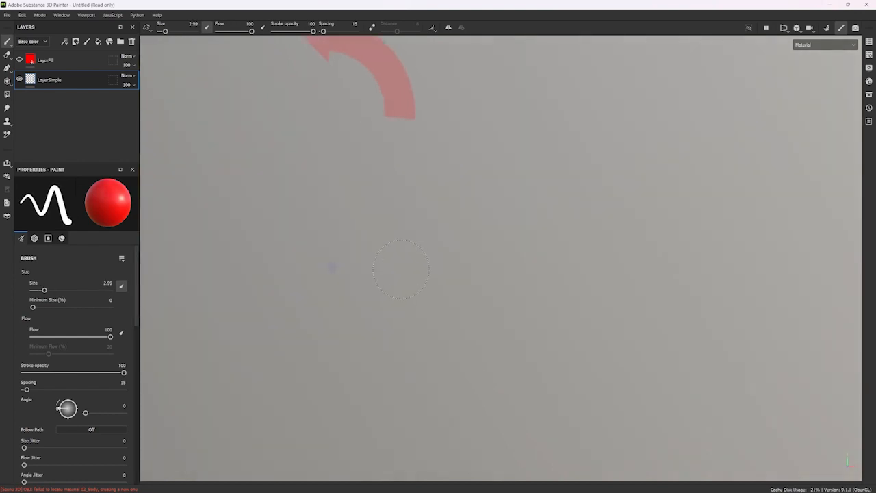
{"action": "middle_click_drag", "start_coordinate": [446, 236], "coordinate": [330, 282]}
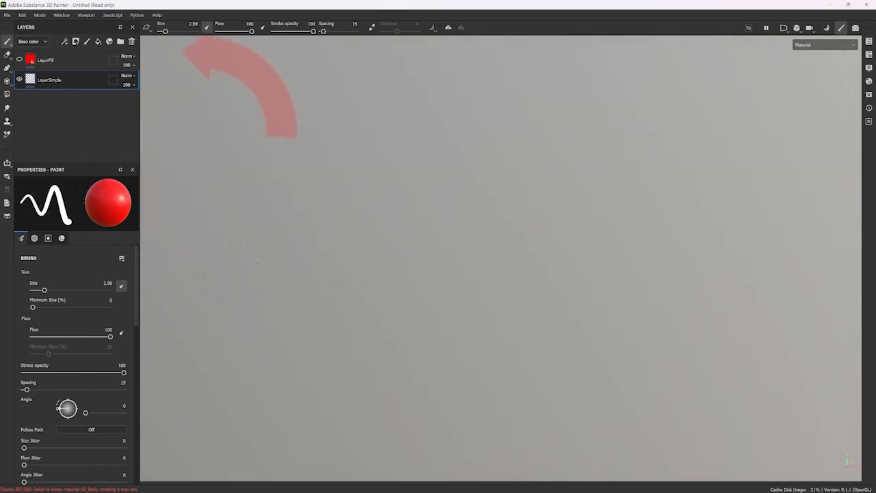
{"action": "left_click_drag", "start_coordinate": [232, 272], "coordinate": [407, 256]}
Paint a wide red stroke above the arrow with a much larger brush, and undo the strokes and the arrow stamp.
{"action": "middle_click_drag", "start_coordinate": [330, 320], "coordinate": [367, 265], "text": "alt"}
{"action": "mouse_move", "coordinate": [348, 250]}
{"action": "right_mouse_down", "text": "alt"}
{"action": "mouse_move", "coordinate": [337, 317]}
{"action": "mouse_move", "coordinate": [374, 309]}
{"action": "right_mouse_up", "text": "alt"}
{"action": "scroll", "coordinate": [337, 321], "scroll_direction": "down", "scroll_amount": 5}
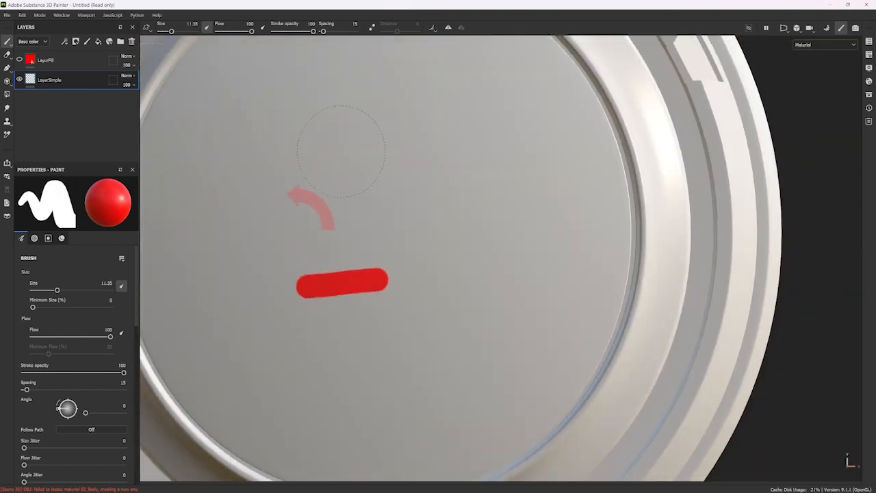
{"action": "right_click_drag", "start_coordinate": [340, 152], "coordinate": [359, 151], "text": "ctrl"}
{"action": "left_click_drag", "start_coordinate": [287, 204], "coordinate": [431, 178]}
{"action": "right_click_drag", "start_coordinate": [327, 234], "coordinate": [263, 243], "text": "ctrl"}
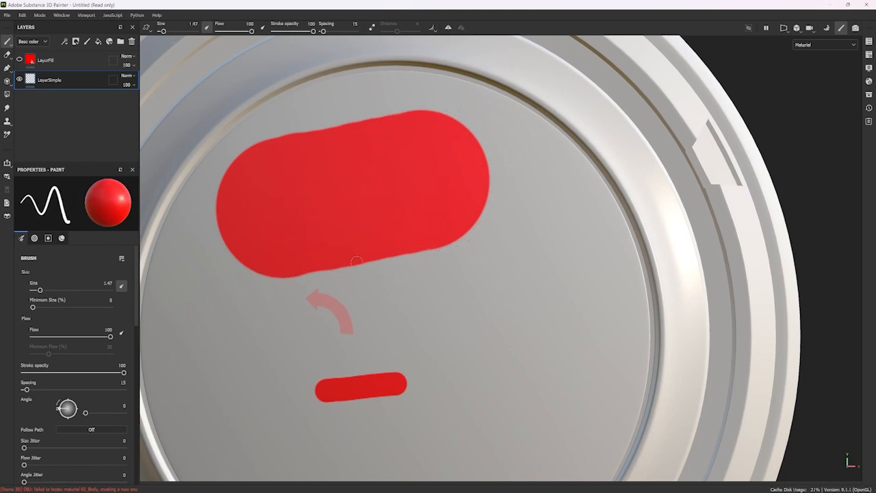
{"action": "key", "text": "ctrl+z"}
{"action": "key", "text": "ctrl+z"}
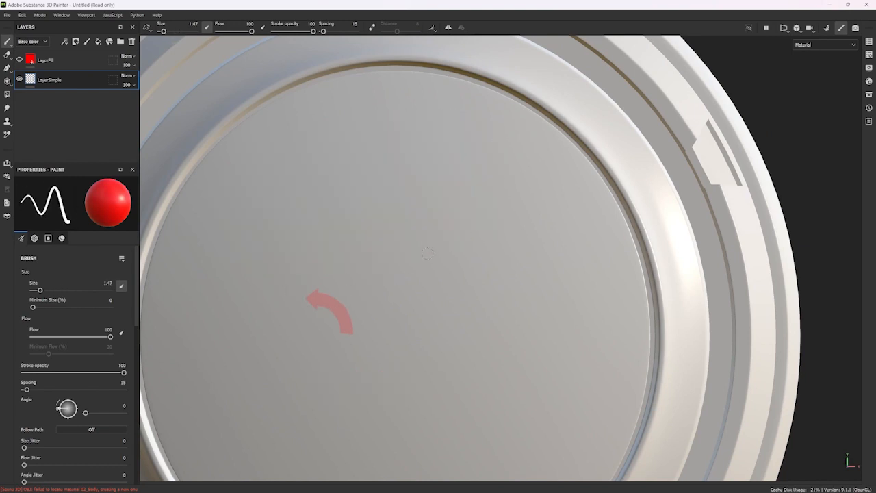
Assign the Arrow Bent alpha to the brush and paint a short stroke at size 13.61 on the disc.
{"action": "scroll", "coordinate": [57, 388], "scroll_direction": "down", "scroll_amount": 5}
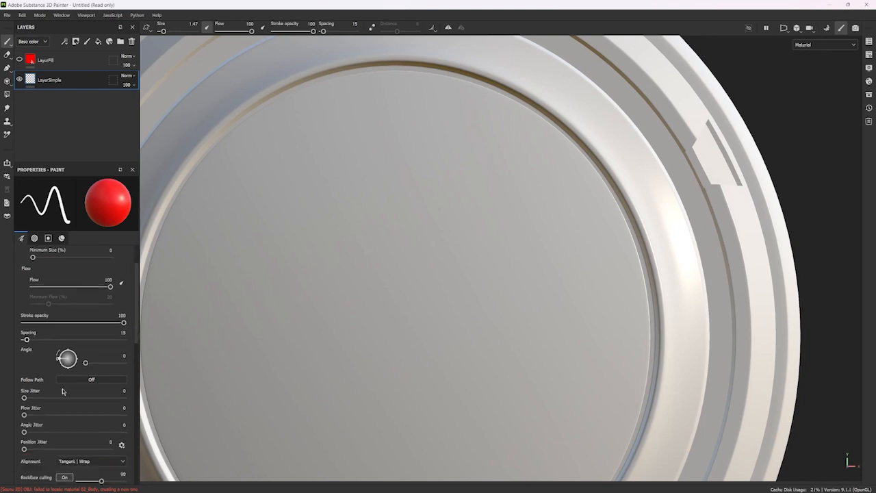
{"action": "scroll", "coordinate": [59, 381], "scroll_direction": "up", "scroll_amount": 2}
{"action": "scroll", "coordinate": [60, 381], "scroll_direction": "down", "scroll_amount": 1}
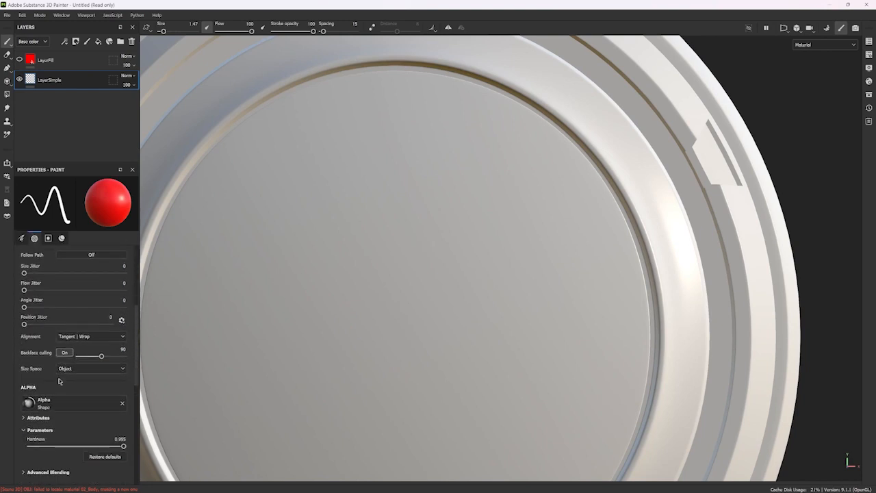
{"action": "left_click", "coordinate": [99, 409]}
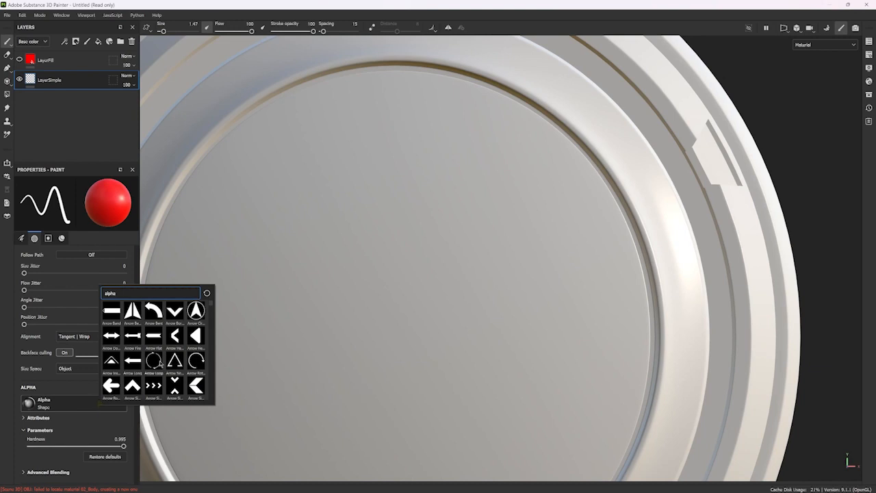
{"action": "left_click", "coordinate": [151, 309]}
{"action": "right_click_drag", "start_coordinate": [316, 277], "coordinate": [345, 278], "text": "ctrl"}
{"action": "left_click_drag", "start_coordinate": [242, 290], "coordinate": [323, 271]}
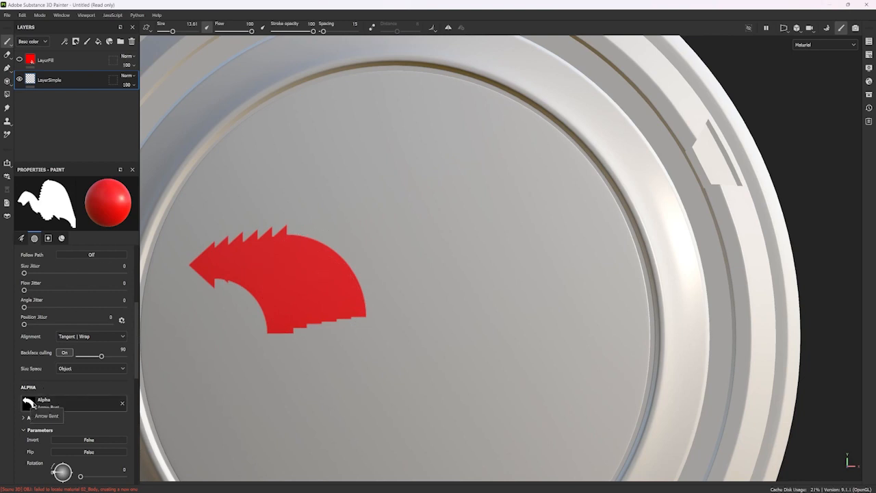
Paint two more arrow-alpha strokes, one lower on the disc and one long one across it, and undo all three strokes.
{"action": "left_click_drag", "start_coordinate": [280, 384], "coordinate": [393, 371]}
{"action": "mouse_move", "coordinate": [258, 280]}
{"action": "left_mouse_down"}
{"action": "mouse_move", "coordinate": [382, 194]}
{"action": "mouse_move", "coordinate": [589, 230]}
{"action": "left_mouse_up"}
{"action": "key", "text": "ctrl+z"}
{"action": "key", "text": "ctrl+z"}
{"action": "key", "text": "ctrl+z"}
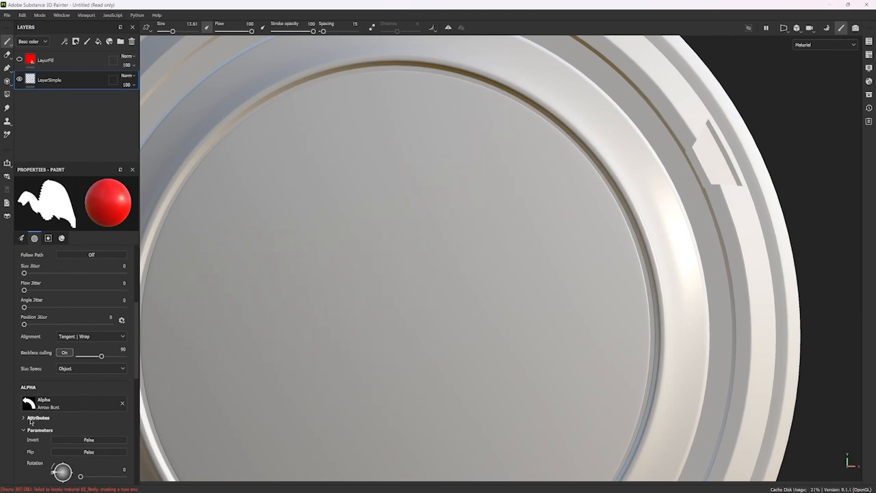
Paint a long curved arrow-alpha stroke and a second one across the whole disc, undoing each.
{"action": "mouse_move", "coordinate": [257, 278]}
{"action": "left_mouse_down"}
{"action": "mouse_move", "coordinate": [441, 216]}
{"action": "mouse_move", "coordinate": [619, 225]}
{"action": "left_mouse_up"}
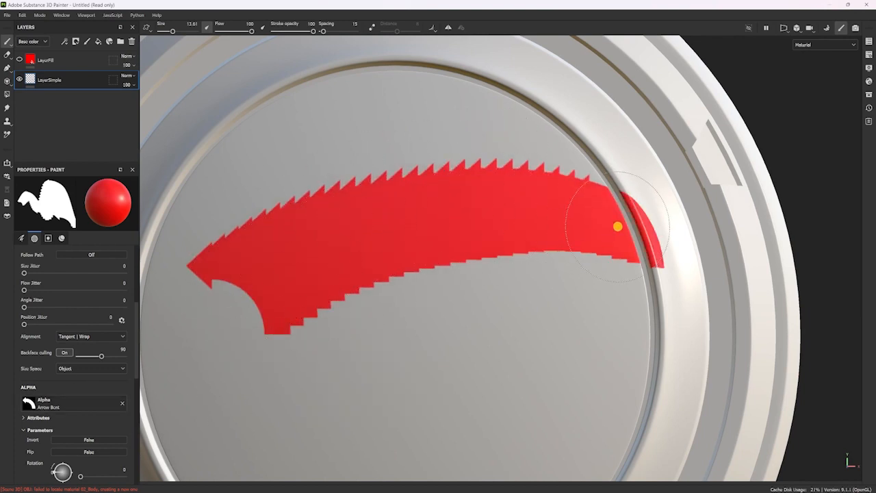
{"action": "key", "text": "ctrl+z"}
{"action": "mouse_move", "coordinate": [199, 263]}
{"action": "left_mouse_down"}
{"action": "mouse_move", "coordinate": [265, 324]}
{"action": "mouse_move", "coordinate": [532, 369]}
{"action": "mouse_move", "coordinate": [589, 267]}
{"action": "left_mouse_up"}
{"action": "key", "text": "ctrl+z"}
Review the brush and alpha parameters and paint two further arrow-alpha test strokes, undoing each.
{"action": "scroll", "coordinate": [71, 394], "scroll_direction": "up", "scroll_amount": 6}
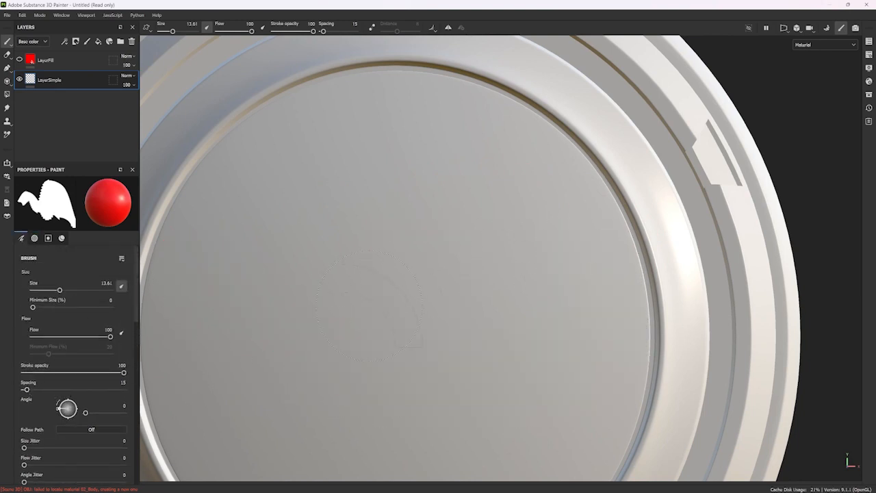
{"action": "scroll", "coordinate": [369, 282], "scroll_direction": "down", "scroll_amount": 3}
{"action": "scroll", "coordinate": [369, 282], "scroll_direction": "up", "scroll_amount": 3}
{"action": "mouse_move", "coordinate": [264, 292]}
{"action": "left_mouse_down"}
{"action": "mouse_move", "coordinate": [406, 277]}
{"action": "mouse_move", "coordinate": [509, 239]}
{"action": "left_mouse_up"}
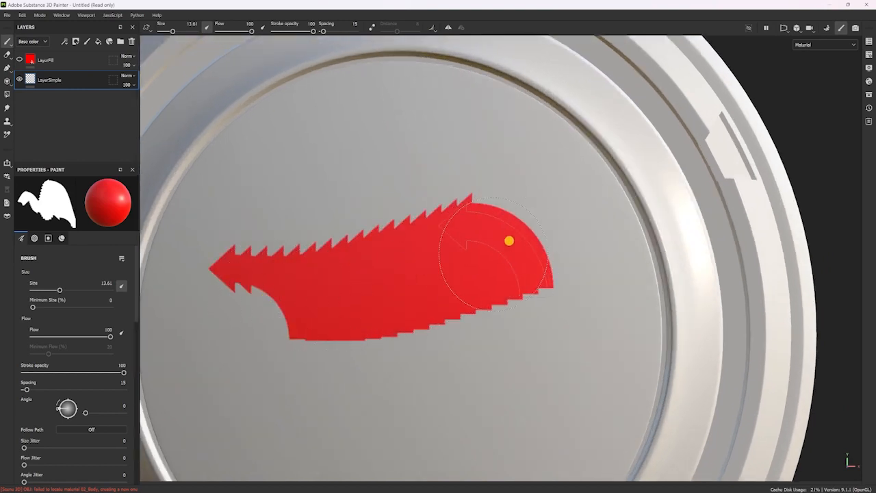
{"action": "key", "text": "ctrl+z"}
{"action": "scroll", "coordinate": [47, 438], "scroll_direction": "down", "scroll_amount": 5}
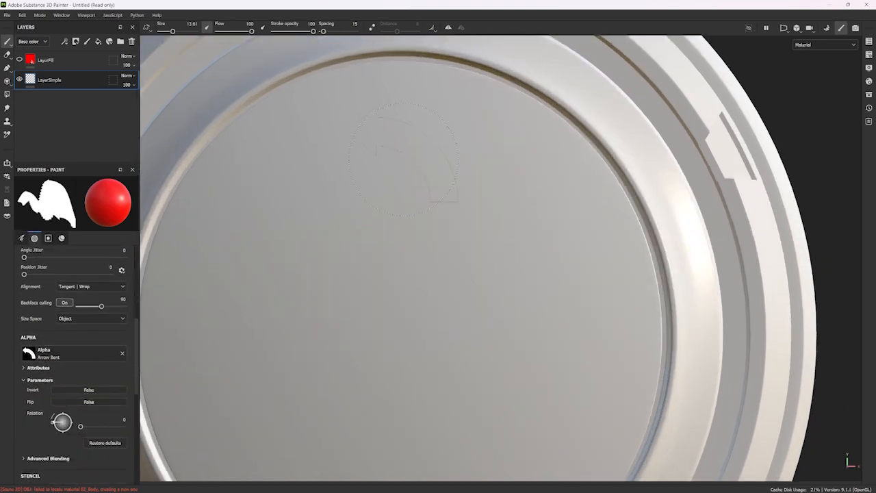
{"action": "mouse_move", "coordinate": [202, 266]}
{"action": "left_mouse_down"}
{"action": "mouse_move", "coordinate": [415, 219]}
{"action": "mouse_move", "coordinate": [618, 280]}
{"action": "mouse_move", "coordinate": [207, 362]}
{"action": "mouse_move", "coordinate": [474, 248]}
{"action": "mouse_move", "coordinate": [464, 249]}
{"action": "left_mouse_up"}
{"action": "key", "text": "ctrl+z"}
Reload the Basic Hard preset from the asset library, and paint and undo a short red stroke on the disc.
{"action": "left_click", "coordinate": [869, 95]}
{"action": "left_click", "coordinate": [734, 168]}
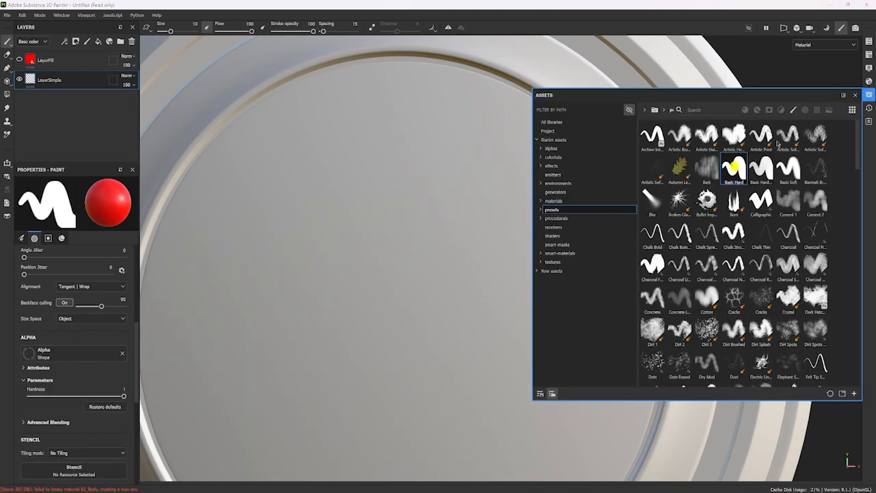
{"action": "left_click", "coordinate": [855, 94]}
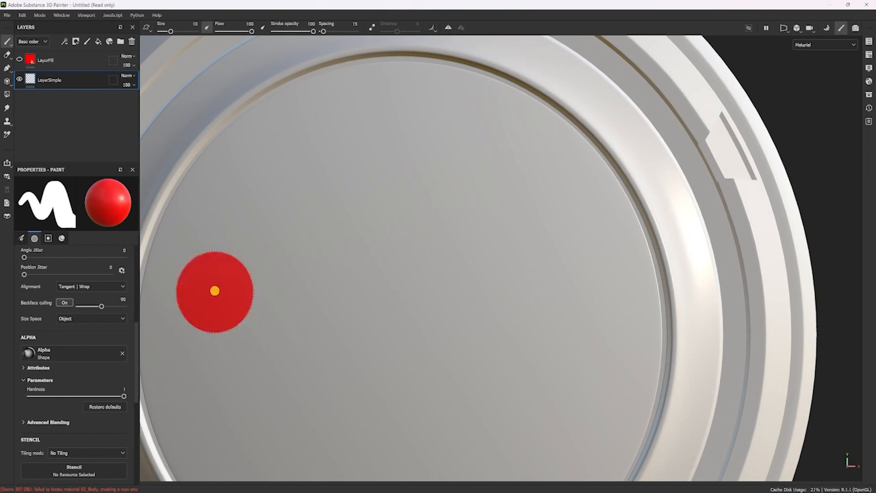
{"action": "left_click_drag", "start_coordinate": [216, 290], "coordinate": [325, 263]}
{"action": "scroll", "coordinate": [82, 339], "scroll_direction": "up", "scroll_amount": 5}
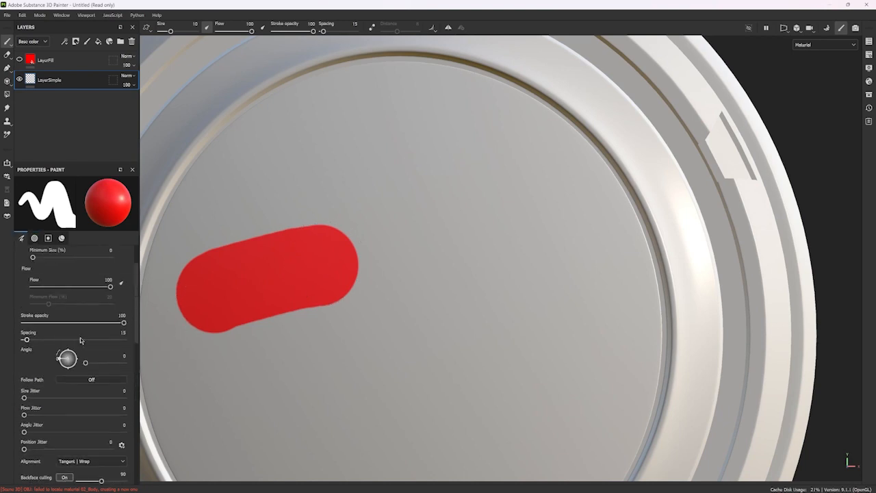
{"action": "key", "text": "ctrl+z"}
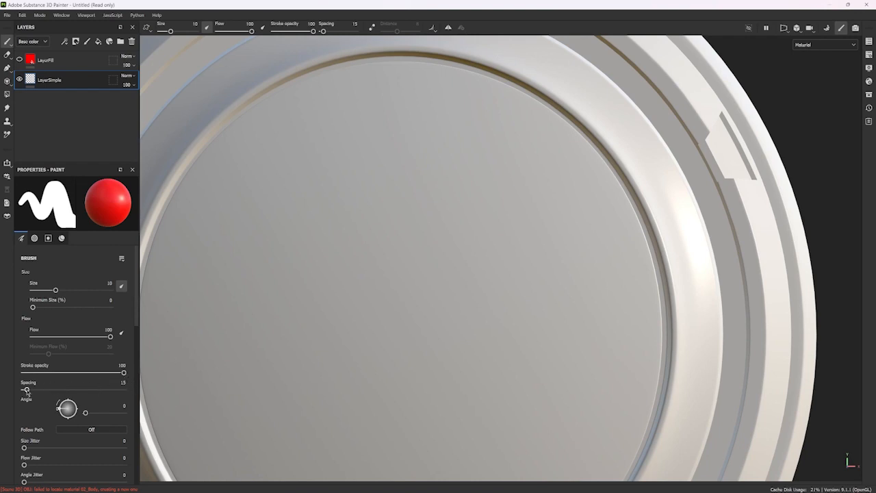
Set the brush spacing to 5, and paint and undo test marks on the disc.
{"action": "left_click_drag", "start_coordinate": [27, 390], "coordinate": [7, 390]}
{"action": "left_click_drag", "start_coordinate": [276, 257], "coordinate": [407, 249]}
{"action": "left_click", "coordinate": [285, 355]}
{"action": "key", "text": "ctrl+z"}
{"action": "key", "text": "ctrl+z"}
{"action": "key", "text": "ctrl+z"}
{"action": "key", "text": "ctrl+z"}
{"action": "key", "text": "ctrl+z"}
Paint a short red stroke and a longer one below it to inspect their edges up close, and undo both.
{"action": "left_click", "coordinate": [225, 275]}
{"action": "left_click_drag", "start_coordinate": [226, 276], "coordinate": [308, 262]}
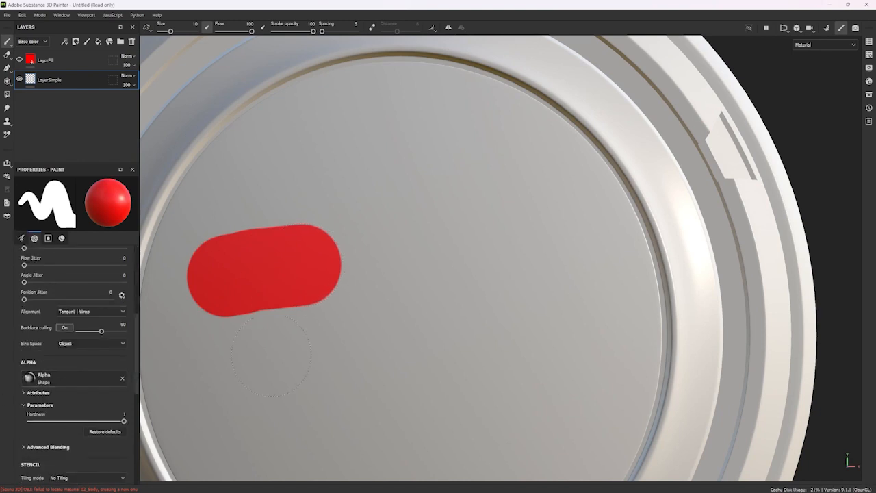
{"action": "scroll", "coordinate": [287, 336], "scroll_direction": "up", "scroll_amount": 5}
{"action": "left_click", "coordinate": [292, 347]}
{"action": "left_click_drag", "start_coordinate": [293, 347], "coordinate": [585, 310]}
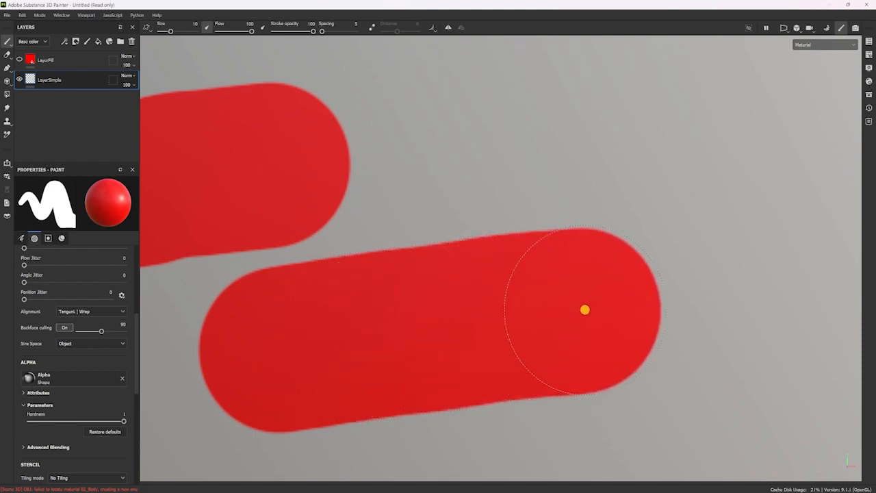
{"action": "scroll", "coordinate": [445, 360], "scroll_direction": "down", "scroll_amount": 3}
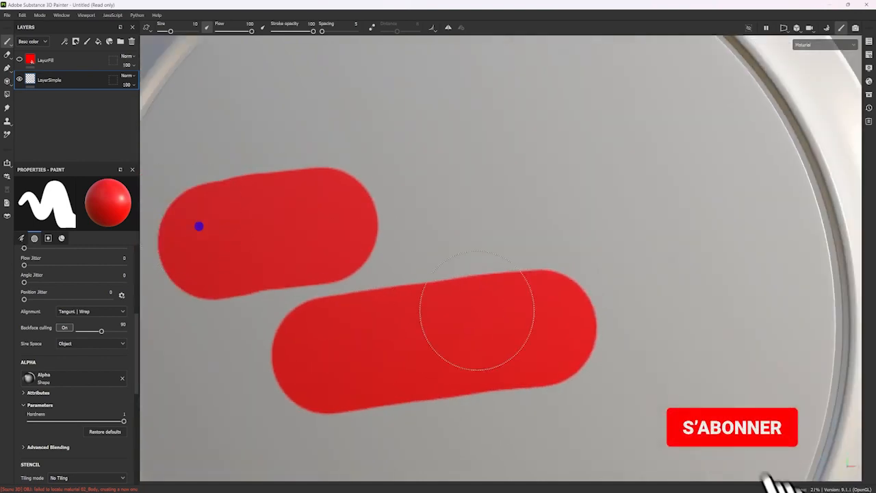
{"action": "key", "text": "ctrl+z"}
{"action": "key", "text": "ctrl+z"}
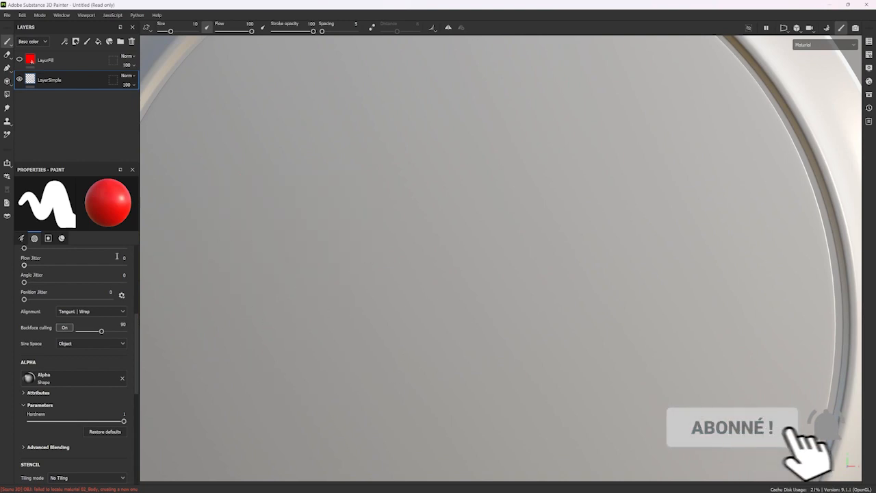
Enter a brush spacing of 1 and paint a long red stroke across the upper part of the disc.
{"action": "scroll", "coordinate": [68, 343], "scroll_direction": "up", "scroll_amount": 6}
{"action": "mouse_move", "coordinate": [19, 390]}
{"action": "left_mouse_down"}
{"action": "mouse_move", "coordinate": [68, 390]}
{"action": "mouse_move", "coordinate": [24, 389]}
{"action": "left_mouse_up"}
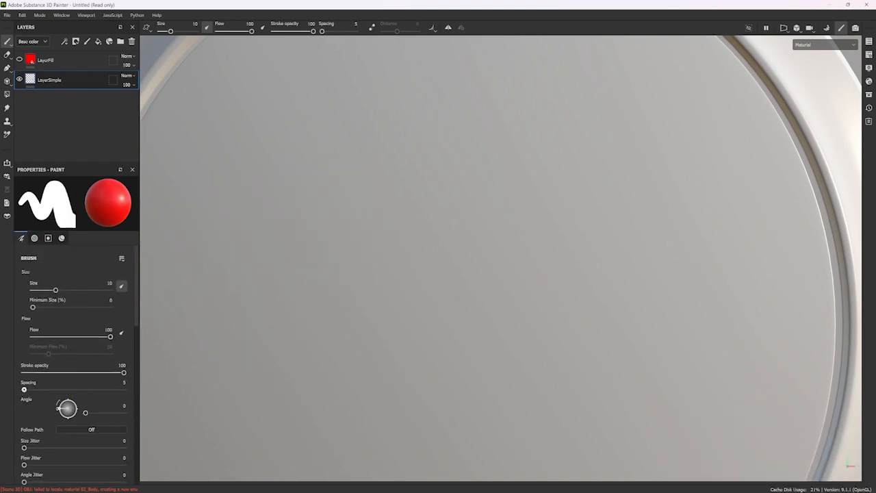
{"action": "left_click", "coordinate": [116, 381]}
{"action": "type", "text": "1"}
{"action": "key", "text": "Return"}
{"action": "mouse_move", "coordinate": [194, 243]}
{"action": "left_mouse_down"}
{"action": "mouse_move", "coordinate": [260, 221]}
{"action": "mouse_move", "coordinate": [393, 217]}
{"action": "mouse_move", "coordinate": [452, 246]}
{"action": "left_mouse_up"}
Set the brush spacing to 25 and paint a second long red stroke below the first for comparison.
{"action": "left_click_drag", "start_coordinate": [113, 391], "coordinate": [173, 379]}
{"action": "middle_click_drag", "start_coordinate": [406, 341], "coordinate": [447, 241], "text": "alt"}
{"action": "mouse_move", "coordinate": [244, 362]}
{"action": "left_mouse_down"}
{"action": "mouse_move", "coordinate": [399, 329]}
{"action": "mouse_move", "coordinate": [502, 324]}
{"action": "mouse_move", "coordinate": [641, 346]}
{"action": "left_mouse_up"}
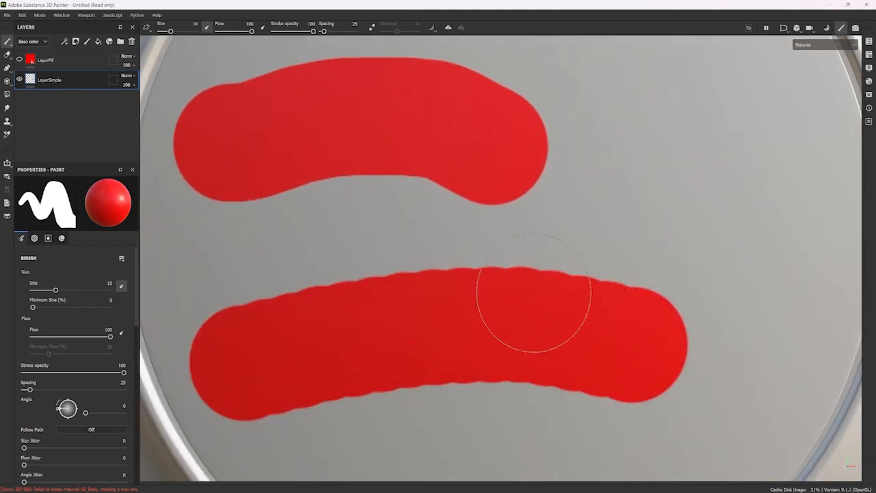
Set the brush size to 15.93 and paint a wide red stroke across the gap between the two existing strokes.
{"action": "right_click_drag", "start_coordinate": [312, 314], "coordinate": [268, 316], "text": "ctrl"}
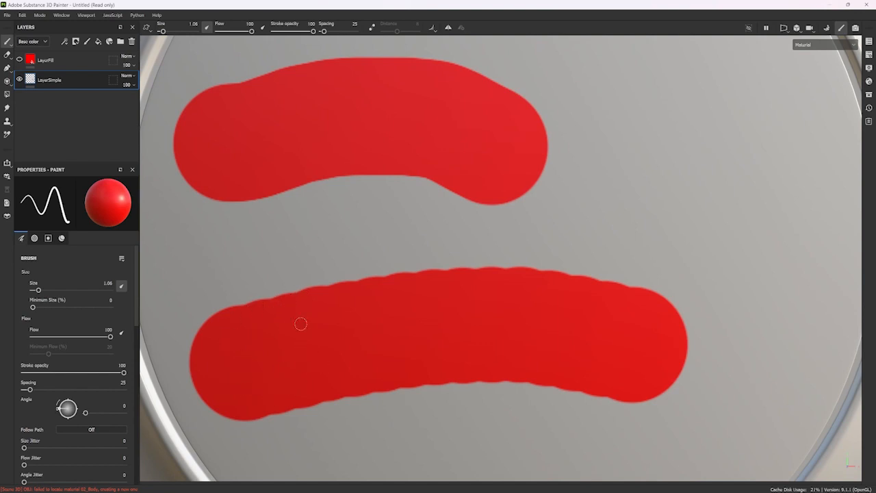
{"action": "right_click_drag", "start_coordinate": [304, 264], "coordinate": [313, 265], "text": "ctrl"}
{"action": "mouse_move", "coordinate": [304, 265]}
{"action": "left_mouse_down"}
{"action": "mouse_move", "coordinate": [262, 259]}
{"action": "mouse_move", "coordinate": [422, 228]}
{"action": "mouse_move", "coordinate": [624, 209]}
{"action": "mouse_move", "coordinate": [740, 231]}
{"action": "left_mouse_up"}
{"action": "scroll", "coordinate": [740, 231], "scroll_direction": "down", "scroll_amount": 5}
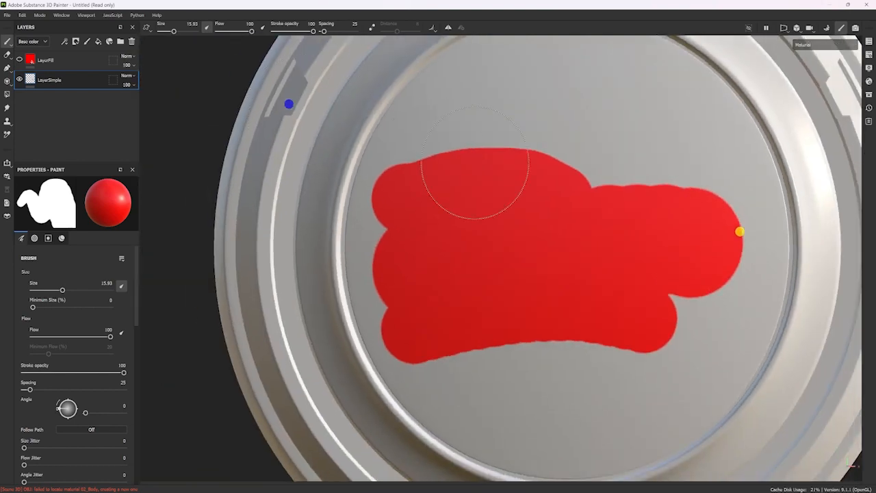
Undo all three red strokes on the disc.
{"action": "key", "text": "ctrl+z"}
{"action": "key", "text": "ctrl+z"}
{"action": "key", "text": "ctrl+z"}
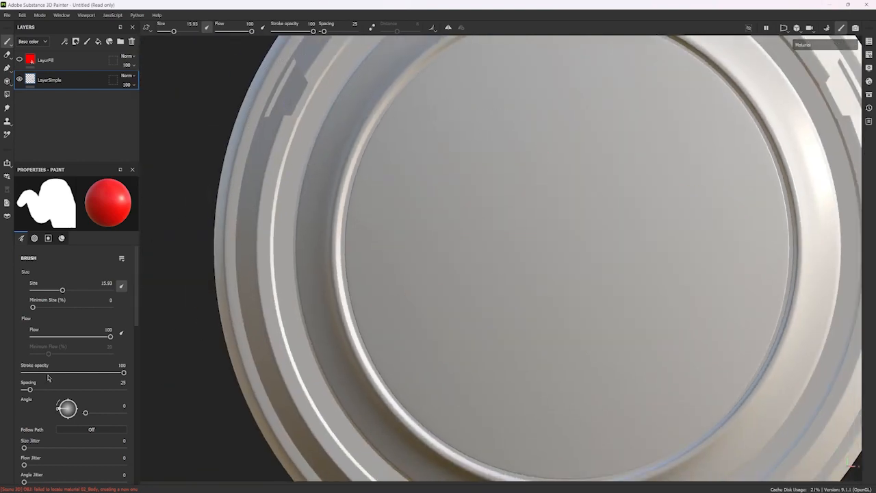
Set the brush spacing to 205 and paint two long test strokes across the disc, undoing each.
{"action": "middle_click_drag", "start_coordinate": [606, 177], "coordinate": [551, 203], "text": "alt"}
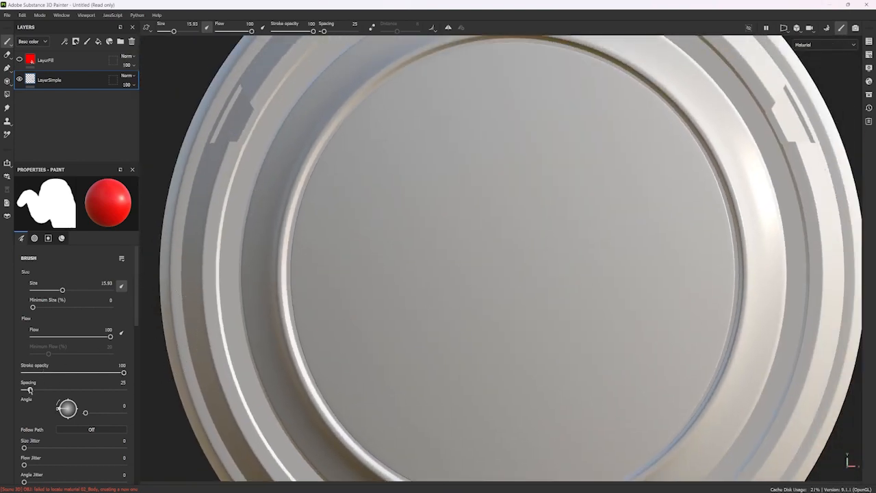
{"action": "left_click_drag", "start_coordinate": [29, 389], "coordinate": [75, 390]}
{"action": "right_click_drag", "start_coordinate": [476, 263], "coordinate": [282, 188], "text": "alt"}
{"action": "mouse_move", "coordinate": [374, 268]}
{"action": "left_mouse_down"}
{"action": "mouse_move", "coordinate": [466, 239]}
{"action": "mouse_move", "coordinate": [651, 224]}
{"action": "mouse_move", "coordinate": [630, 356]}
{"action": "mouse_move", "coordinate": [434, 280]}
{"action": "mouse_move", "coordinate": [538, 125]}
{"action": "mouse_move", "coordinate": [534, 332]}
{"action": "mouse_move", "coordinate": [325, 307]}
{"action": "mouse_move", "coordinate": [581, 149]}
{"action": "mouse_move", "coordinate": [641, 320]}
{"action": "left_mouse_up"}
{"action": "key", "text": "ctrl+z"}
{"action": "mouse_move", "coordinate": [333, 284]}
{"action": "left_mouse_down"}
{"action": "mouse_move", "coordinate": [538, 235]}
{"action": "mouse_move", "coordinate": [704, 235]}
{"action": "left_mouse_up"}
{"action": "key", "text": "ctrl+z"}
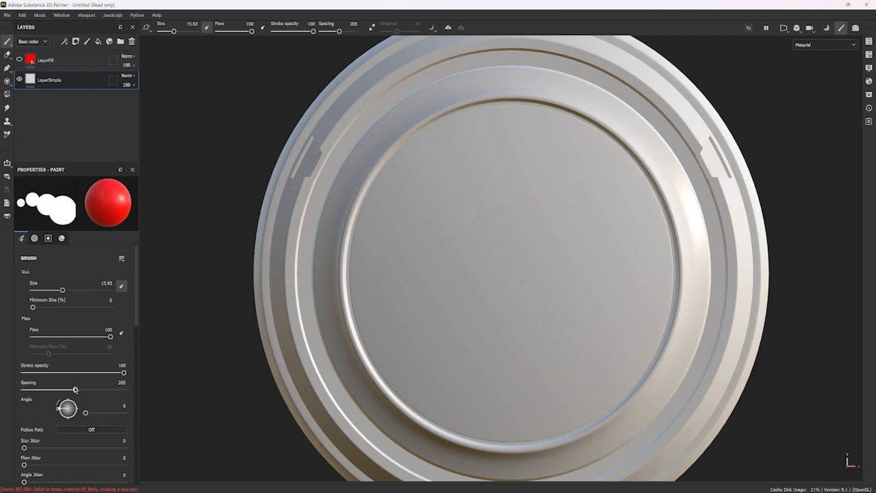
Set the brush spacing to 400, and paint and undo widely separated red dots across the disc.
{"action": "left_click_drag", "start_coordinate": [77, 392], "coordinate": [165, 384]}
{"action": "mouse_move", "coordinate": [340, 294]}
{"action": "left_mouse_down"}
{"action": "mouse_move", "coordinate": [419, 250]}
{"action": "mouse_move", "coordinate": [651, 171]}
{"action": "mouse_move", "coordinate": [701, 332]}
{"action": "left_mouse_up"}
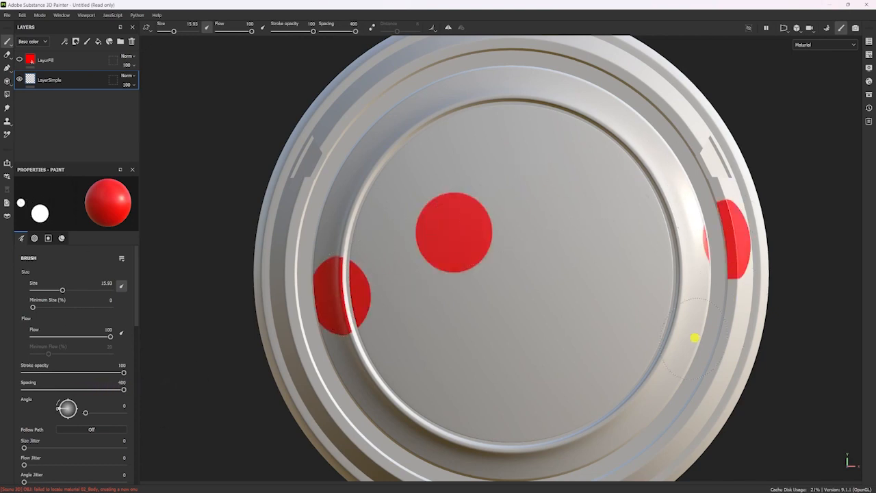
{"action": "mouse_move", "coordinate": [566, 222]}
{"action": "left_mouse_down"}
{"action": "mouse_move", "coordinate": [364, 171]}
{"action": "mouse_move", "coordinate": [486, 340]}
{"action": "mouse_move", "coordinate": [618, 229]}
{"action": "left_mouse_up"}
{"action": "key", "text": "ctrl+z"}
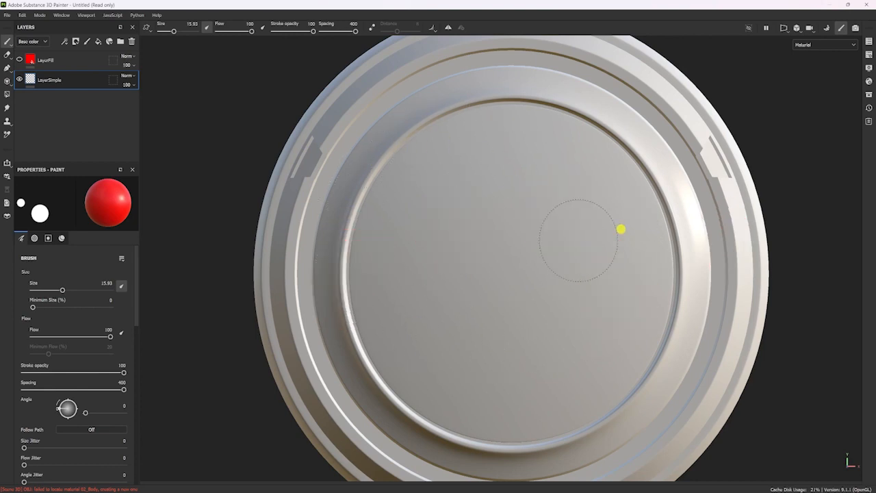
Stamp large single red dots across the disc and its rim with the wide-spaced brush, undoing them.
{"action": "left_click", "coordinate": [387, 266]}
{"action": "left_click", "coordinate": [671, 193]}
{"action": "left_click", "coordinate": [528, 321]}
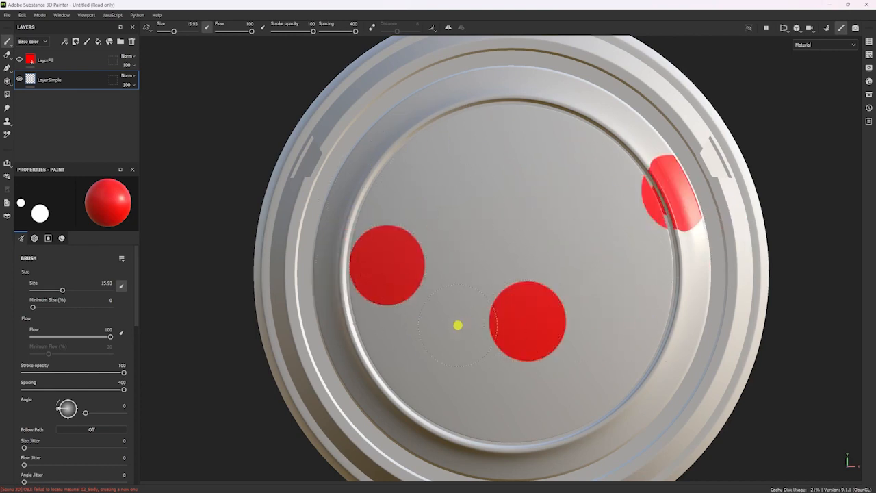
{"action": "left_click", "coordinate": [593, 397]}
{"action": "left_click", "coordinate": [620, 195]}
{"action": "left_click", "coordinate": [478, 328]}
{"action": "left_click", "coordinate": [498, 182]}
{"action": "left_click", "coordinate": [535, 291]}
{"action": "left_click", "coordinate": [461, 180]}
{"action": "key", "text": "ctrl+z"}
Set the brush spacing to 50 and paint two long red test strokes across the disc, undoing each.
{"action": "scroll", "coordinate": [68, 329], "scroll_direction": "down", "scroll_amount": 5}
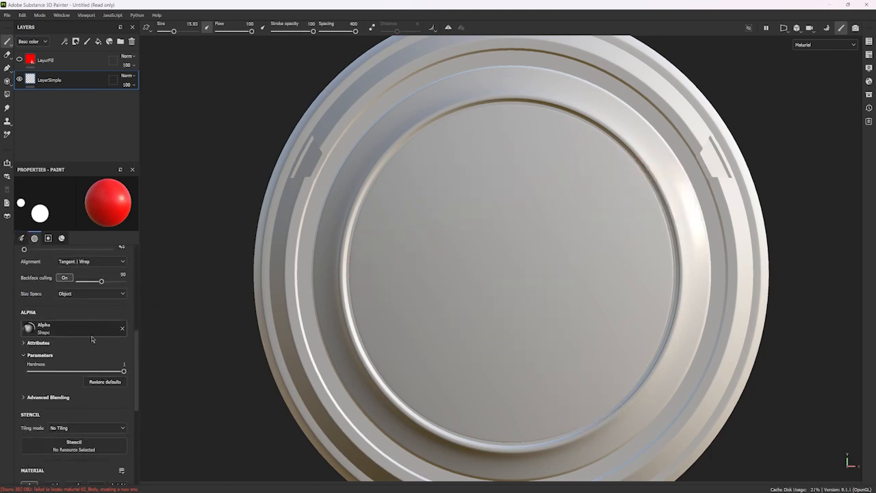
{"action": "scroll", "coordinate": [43, 350], "scroll_direction": "up", "scroll_amount": 6}
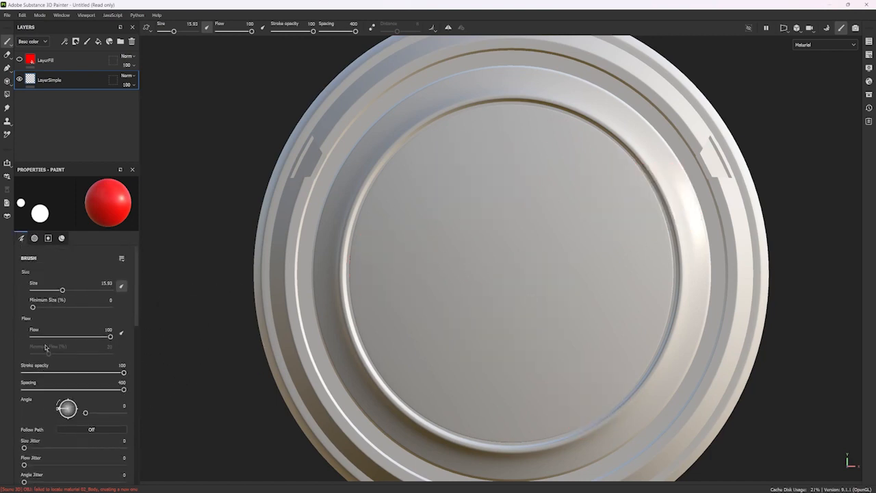
{"action": "left_click", "coordinate": [120, 383]}
{"action": "type", "text": "50"}
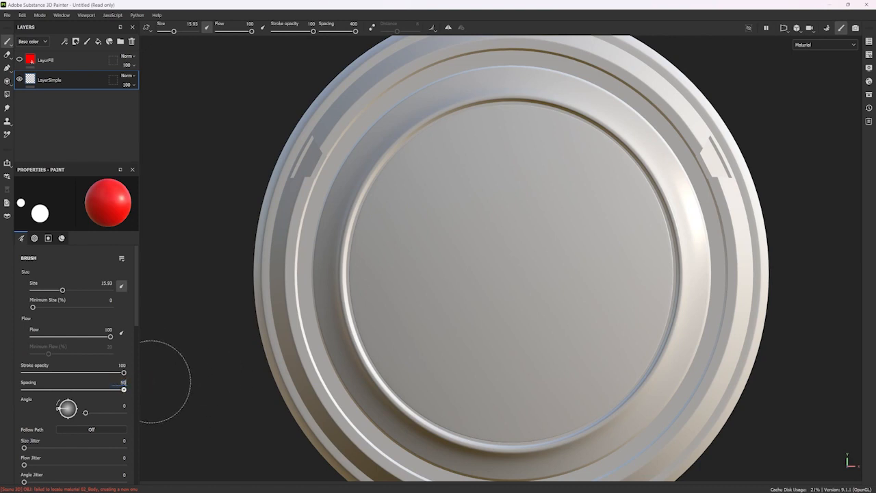
{"action": "key", "text": "Return"}
{"action": "mouse_move", "coordinate": [380, 269]}
{"action": "left_mouse_down"}
{"action": "mouse_move", "coordinate": [414, 250]}
{"action": "mouse_move", "coordinate": [583, 210]}
{"action": "mouse_move", "coordinate": [648, 223]}
{"action": "left_mouse_up"}
{"action": "key", "text": "ctrl+z"}
{"action": "left_click_drag", "start_coordinate": [371, 243], "coordinate": [689, 232]}
{"action": "key", "text": "ctrl+z"}
Set the brush size to 4.04, stamp one red dot at each of two opposite edges of the disc, and undo both.
{"action": "right_click_drag", "start_coordinate": [392, 242], "coordinate": [349, 254], "text": "ctrl"}
{"action": "middle_click_drag", "start_coordinate": [442, 231], "coordinate": [373, 242], "text": "alt"}
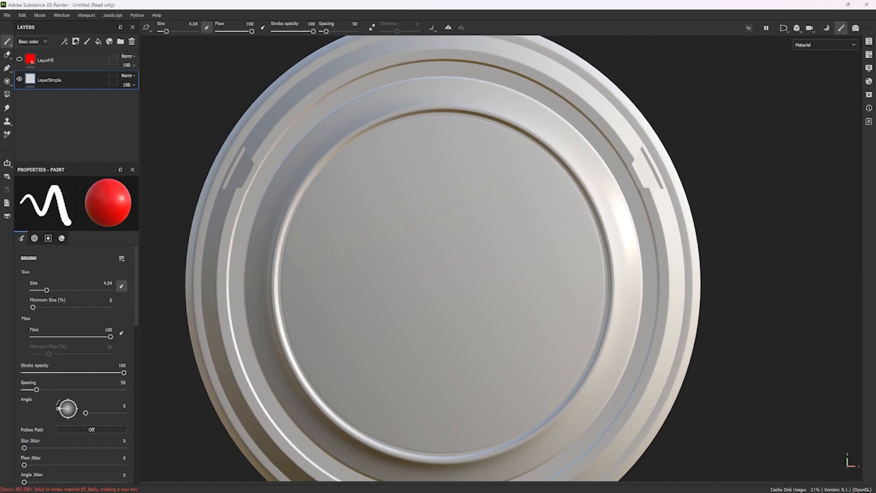
{"action": "left_click", "coordinate": [293, 278]}
{"action": "left_click", "coordinate": [593, 262]}
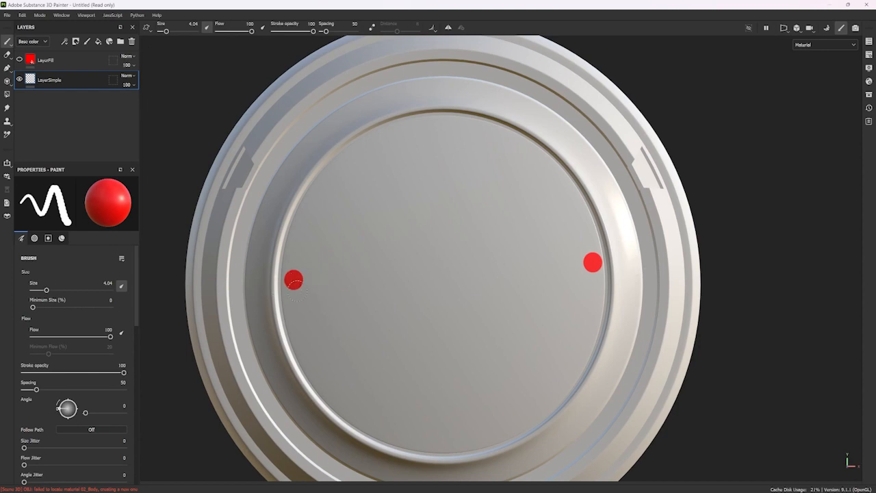
{"action": "key", "text": "ctrl+z"}
{"action": "key", "text": "ctrl+z"}
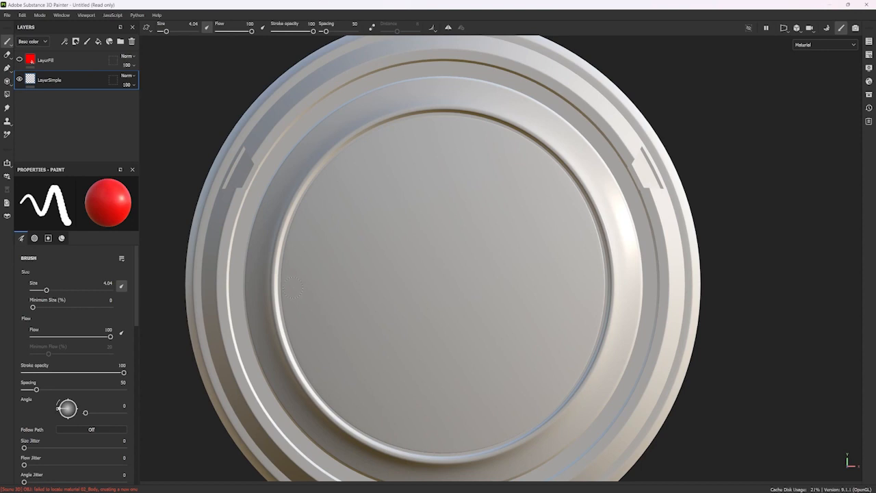
Paint two straight red lines between opposite edges of the disc, undoing each one.
{"action": "left_click", "coordinate": [292, 286]}
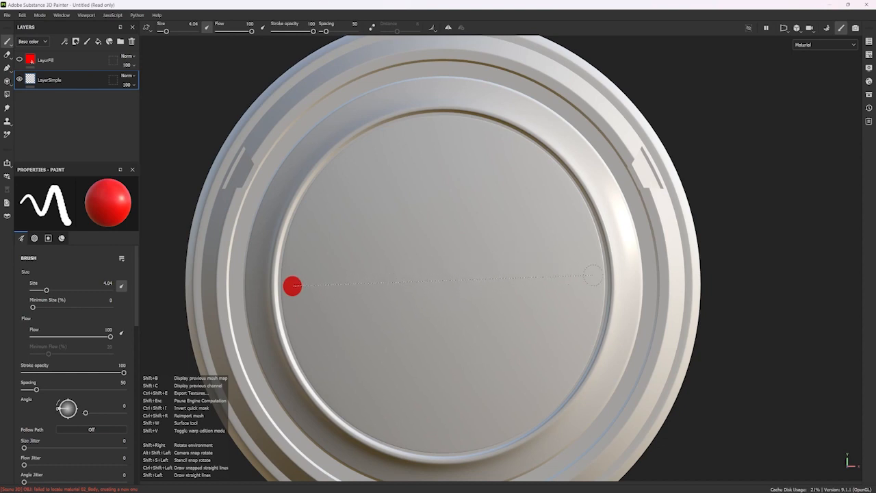
{"action": "left_click", "coordinate": [593, 276], "text": "shift"}
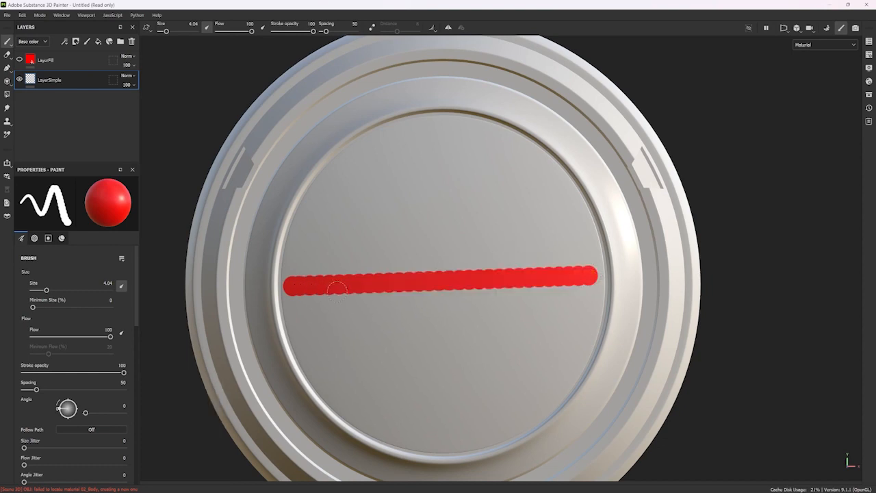
{"action": "key", "text": "ctrl+z"}
{"action": "key", "text": "ctrl+z"}
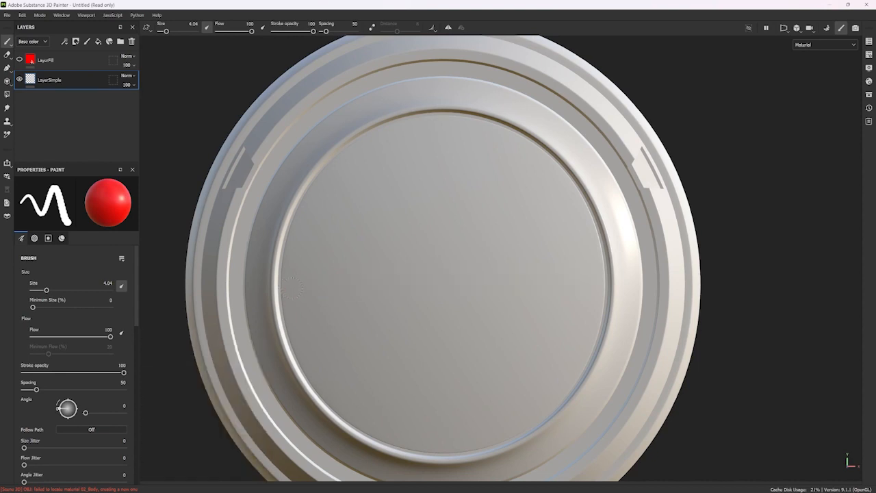
{"action": "left_click", "coordinate": [293, 289]}
{"action": "left_click", "coordinate": [589, 282], "text": "shift"}
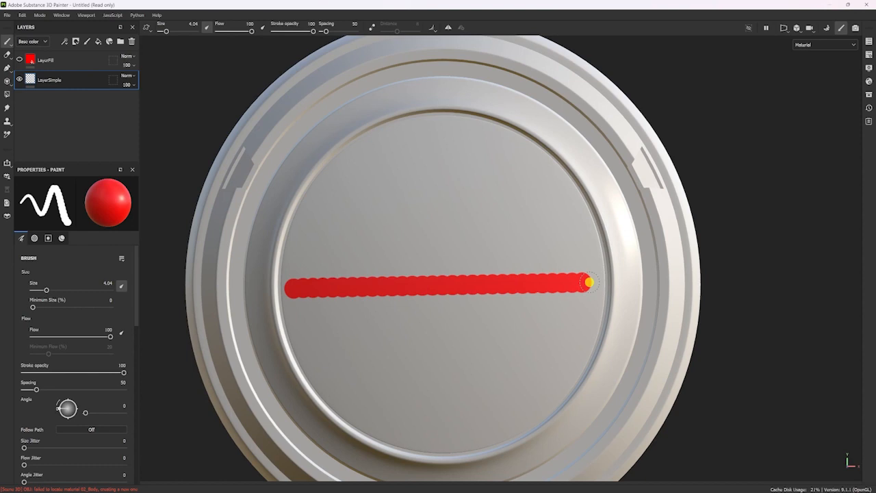
{"action": "key", "text": "ctrl+z"}
{"action": "key", "text": "ctrl+z"}
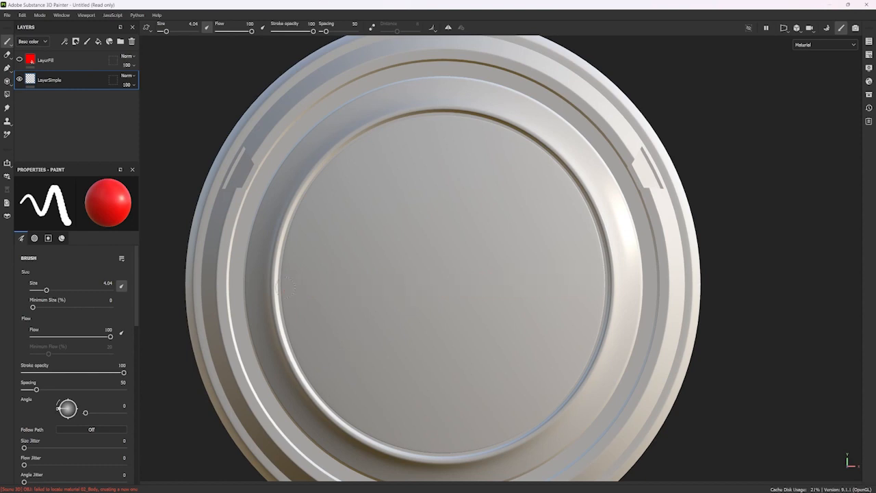
Paint an angle-snapped horizontal line across the disc, continue it with two straight segments into a triangle, and undo everything.
{"action": "left_click", "coordinate": [291, 290]}
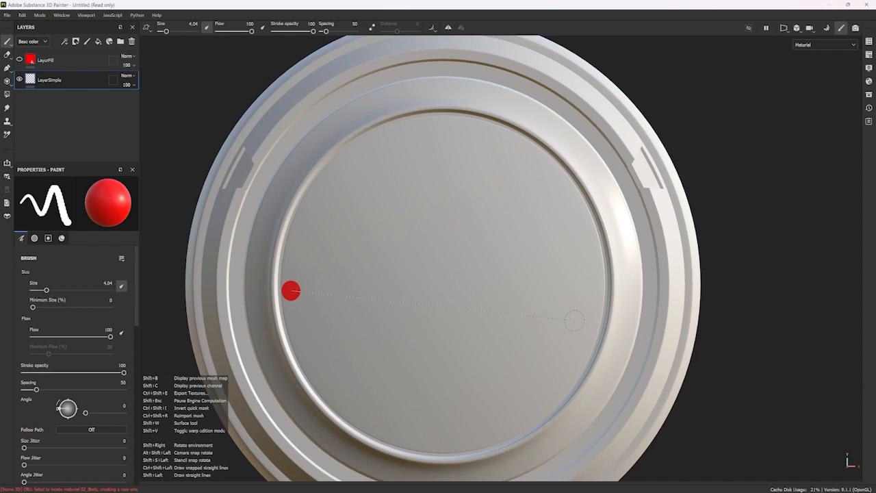
{"action": "key", "text": "ctrl"}
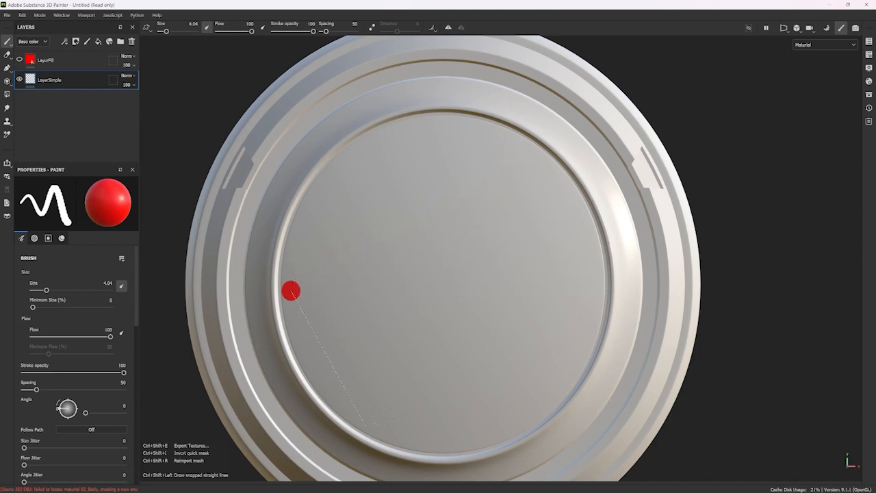
{"action": "left_click", "coordinate": [591, 286], "text": "ctrl+shift"}
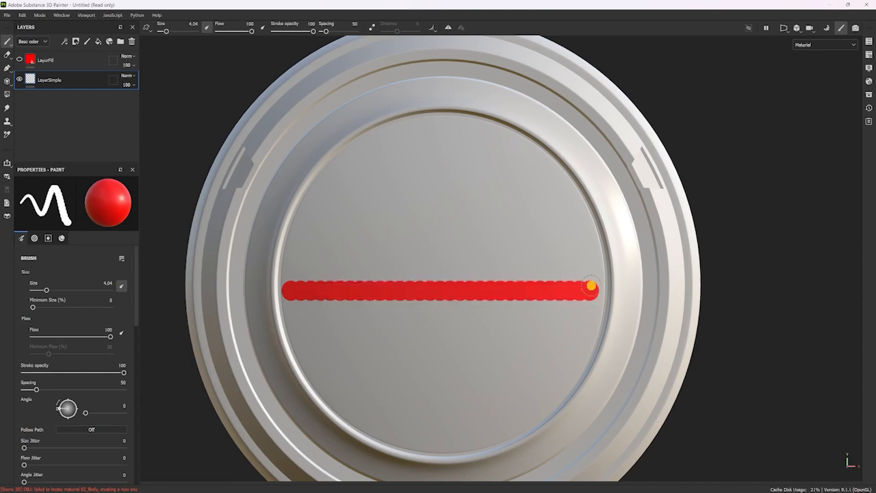
{"action": "left_click", "coordinate": [465, 157], "text": "ctrl+shift"}
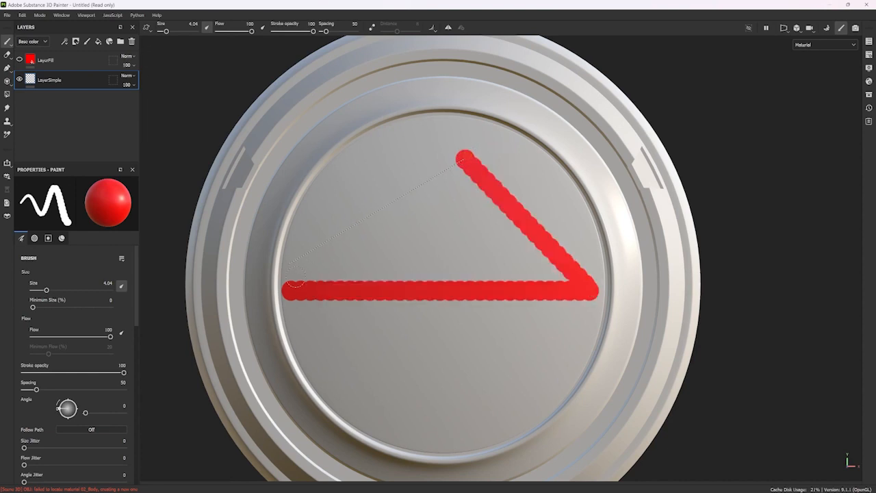
{"action": "left_click", "coordinate": [268, 277], "text": "ctrl+shift"}
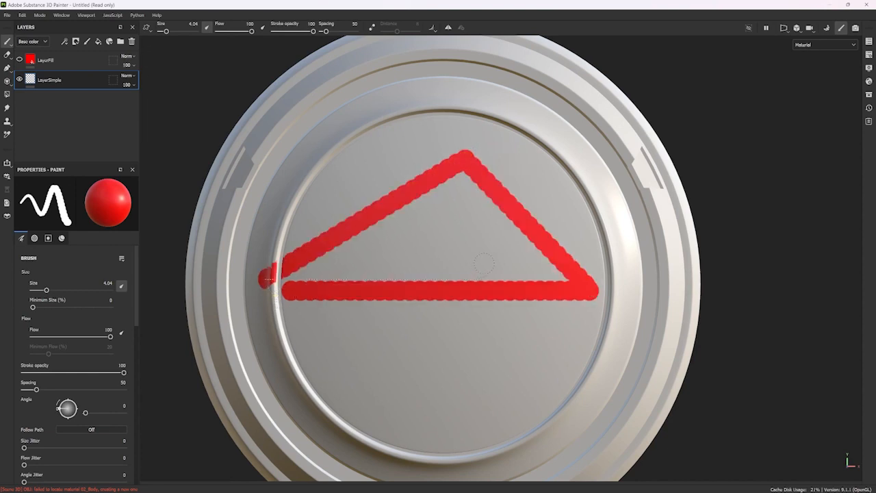
{"action": "key", "text": "ctrl+z"}
{"action": "key", "text": "ctrl+z"}
{"action": "key", "text": "ctrl+z"}
{"action": "key", "text": "ctrl+z"}
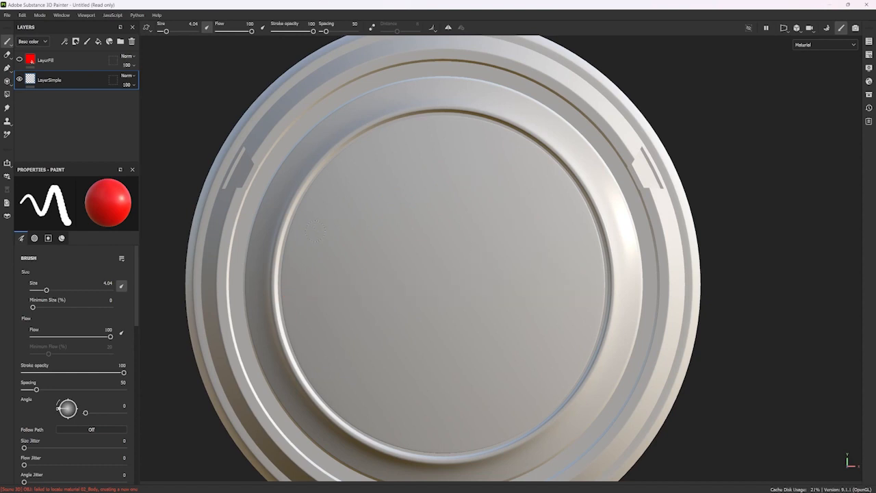
Paint a red arc of short connected straight segments along the upper part of the raised ring around the disc.
{"action": "left_click", "coordinate": [271, 197]}
{"action": "left_click_drag", "start_coordinate": [272, 198], "coordinate": [309, 142]}
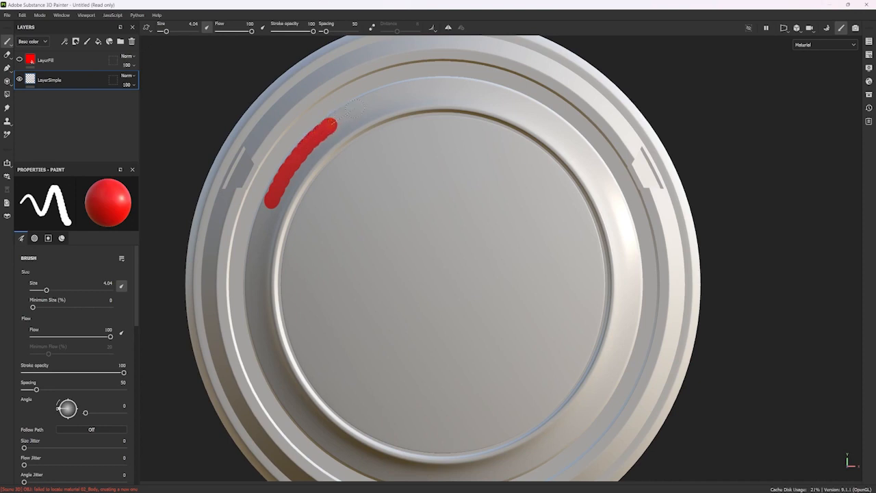
{"action": "left_click_drag", "start_coordinate": [352, 107], "coordinate": [378, 97]}
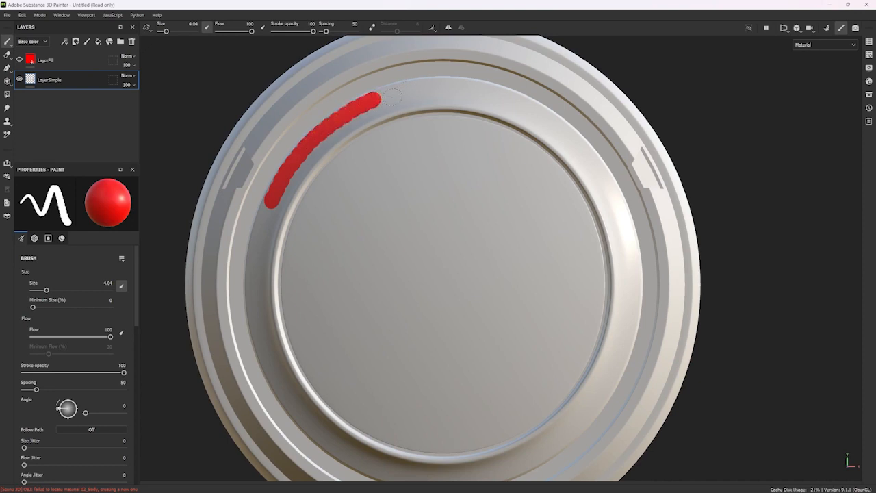
{"action": "left_click", "coordinate": [457, 84], "text": "shift"}
{"action": "key", "text": "ctrl+z"}
{"action": "key", "text": "ctrl+z"}
{"action": "left_click", "coordinate": [354, 108]}
{"action": "mouse_move", "coordinate": [354, 108]}
{"action": "left_mouse_down"}
{"action": "mouse_move", "coordinate": [448, 84]}
{"action": "mouse_move", "coordinate": [542, 112]}
{"action": "mouse_move", "coordinate": [609, 178]}
{"action": "mouse_move", "coordinate": [633, 250]}
{"action": "left_mouse_up"}
Undo all segments of the red arc on the raised ring.
{"action": "key", "text": "ctrl+z"}
{"action": "key", "text": "ctrl+z"}
{"action": "key", "text": "ctrl+z"}
{"action": "key", "text": "ctrl+z"}
{"action": "key", "text": "ctrl+z"}
{"action": "key", "text": "ctrl+z"}
{"action": "key", "text": "ctrl+z"}
{"action": "key", "text": "ctrl+z"}
{"action": "key", "text": "ctrl+z"}
{"action": "key", "text": "ctrl+z"}
{"action": "key", "text": "ctrl+z"}
{"action": "key", "text": "ctrl+z"}
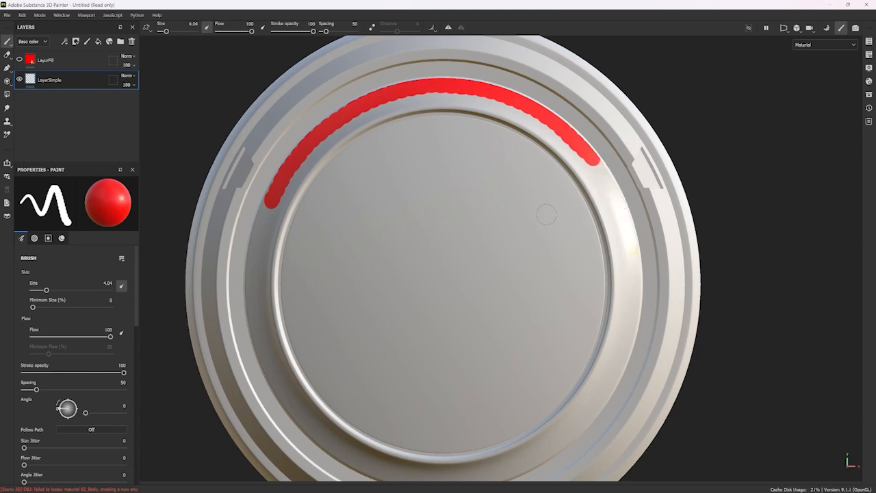
{"action": "key", "text": "ctrl+z"}
{"action": "key", "text": "ctrl+z"}
{"action": "key", "text": "ctrl+z"}
{"action": "key", "text": "ctrl+z"}
{"action": "key", "text": "ctrl+z"}
{"action": "key", "text": "ctrl+z"}
{"action": "key", "text": "ctrl+z"}
{"action": "key", "text": "ctrl+z"}
{"action": "key", "text": "ctrl+z"}
{"action": "key", "text": "ctrl+z"}
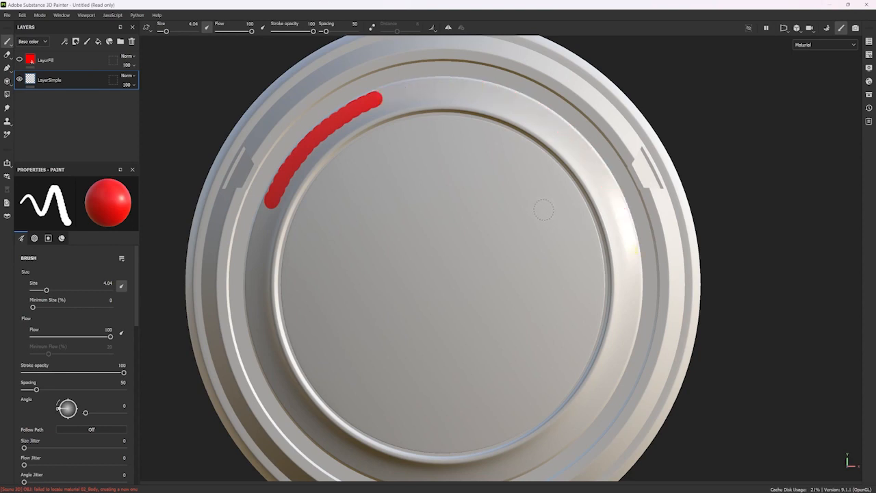
{"action": "key", "text": "ctrl+z"}
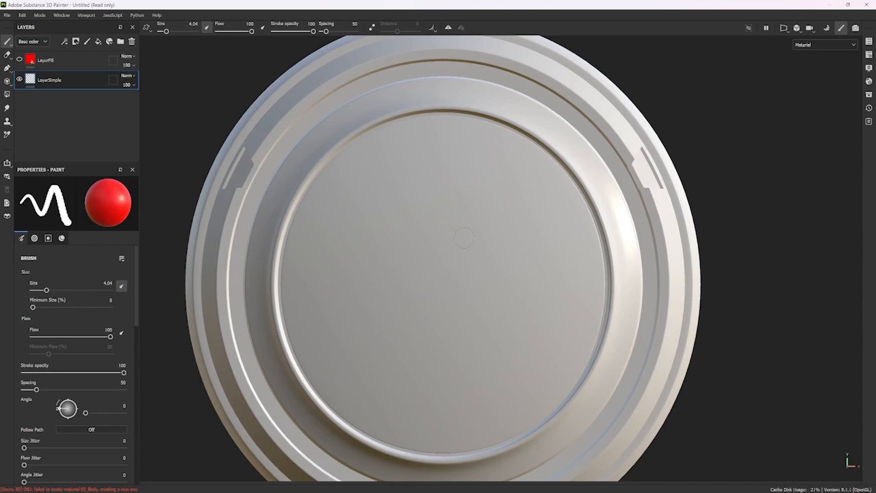
Set the brush spacing to 1, paint a continuous red test stroke across the disc, and undo it.
{"action": "left_click_drag", "start_coordinate": [37, 390], "coordinate": [24, 389]}
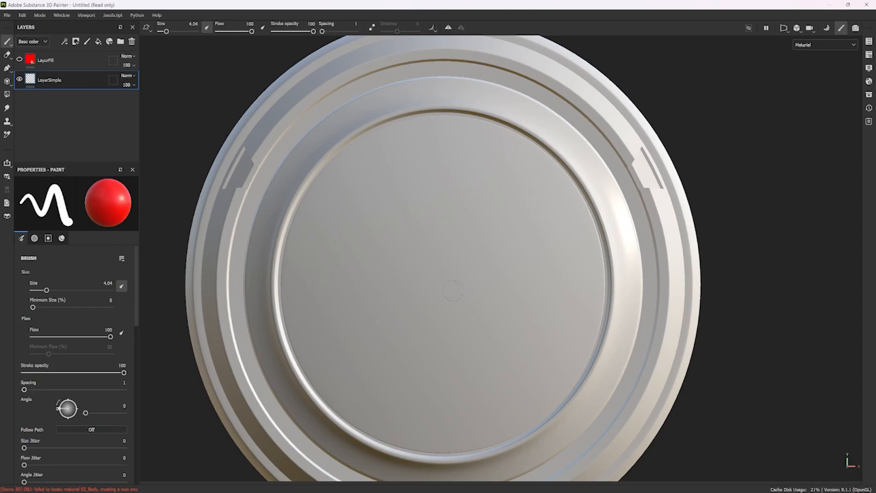
{"action": "mouse_move", "coordinate": [354, 255]}
{"action": "left_mouse_down"}
{"action": "mouse_move", "coordinate": [407, 291]}
{"action": "mouse_move", "coordinate": [510, 276]}
{"action": "mouse_move", "coordinate": [540, 307]}
{"action": "mouse_move", "coordinate": [548, 265]}
{"action": "left_mouse_up"}
{"action": "key", "text": "ctrl+z"}
Raise the brush spacing in two increments to 73, painting a red test stroke across the disc after each.
{"action": "scroll", "coordinate": [56, 402], "scroll_direction": "down", "scroll_amount": 2}
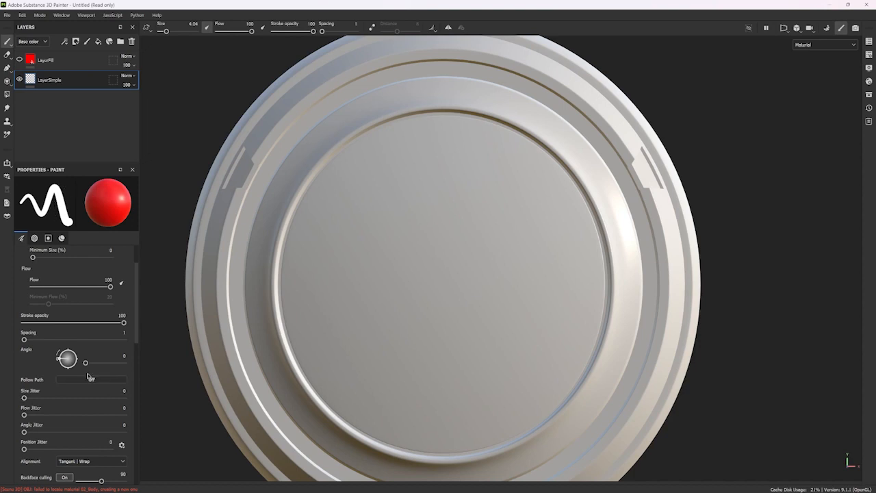
{"action": "scroll", "coordinate": [18, 419], "scroll_direction": "down", "scroll_amount": 3}
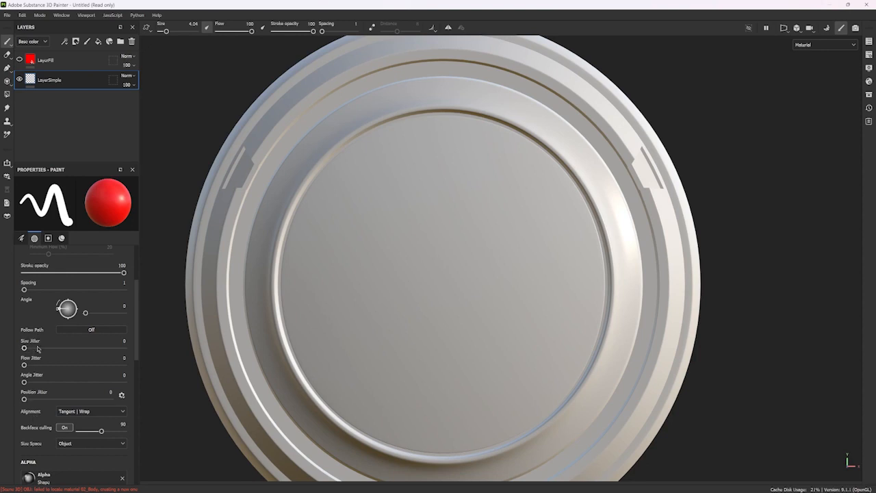
{"action": "scroll", "coordinate": [40, 346], "scroll_direction": "up", "scroll_amount": 1}
{"action": "left_click", "coordinate": [35, 315]}
{"action": "left_click_drag", "start_coordinate": [337, 250], "coordinate": [487, 295]}
{"action": "left_click", "coordinate": [42, 315]}
{"action": "mouse_move", "coordinate": [329, 235]}
{"action": "left_mouse_down"}
{"action": "mouse_move", "coordinate": [383, 280]}
{"action": "mouse_move", "coordinate": [541, 254]}
{"action": "left_mouse_up"}
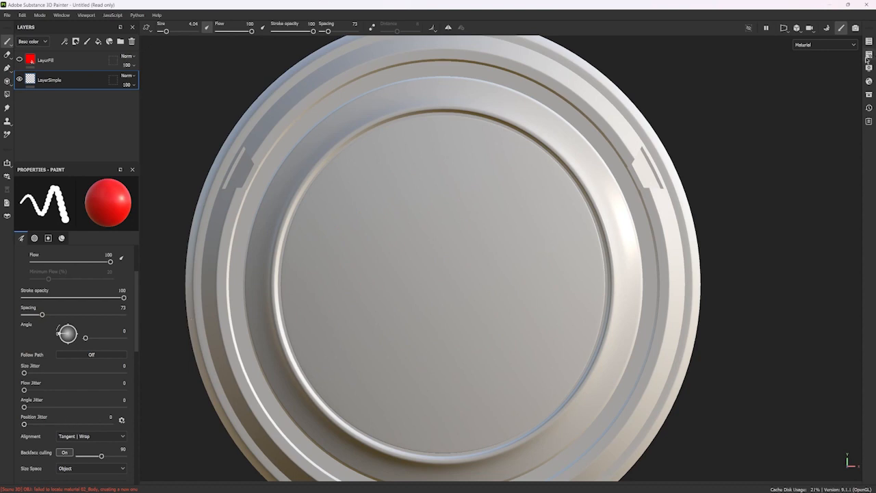
Set the brush alpha to Arrow Bent, paint a test stroke of arrows across the disc, and undo it.
{"action": "scroll", "coordinate": [75, 357], "scroll_direction": "down", "scroll_amount": 5}
{"action": "left_click", "coordinate": [57, 351]}
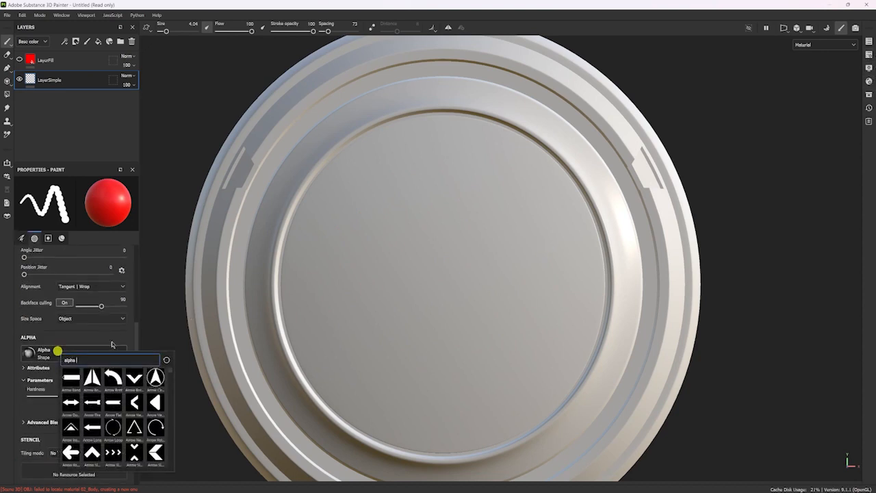
{"action": "left_click", "coordinate": [112, 377]}
{"action": "scroll", "coordinate": [107, 377], "scroll_direction": "up", "scroll_amount": 3}
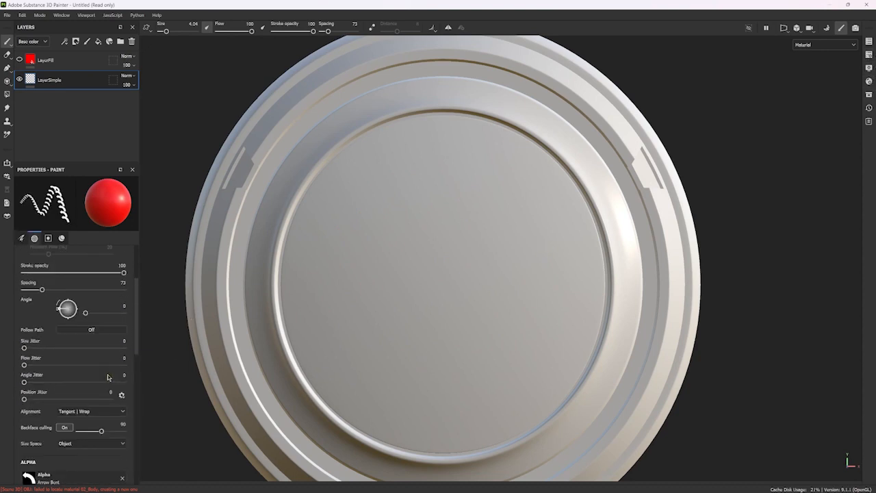
{"action": "mouse_move", "coordinate": [327, 209]}
{"action": "left_mouse_down"}
{"action": "mouse_move", "coordinate": [485, 170]}
{"action": "mouse_move", "coordinate": [512, 388]}
{"action": "left_mouse_up"}
{"action": "key", "text": "ctrl+z"}
Set the size jitter to 70, paint a test stroke of varied arrows on the disc, and undo it.
{"action": "scroll", "coordinate": [103, 323], "scroll_direction": "up", "scroll_amount": 2}
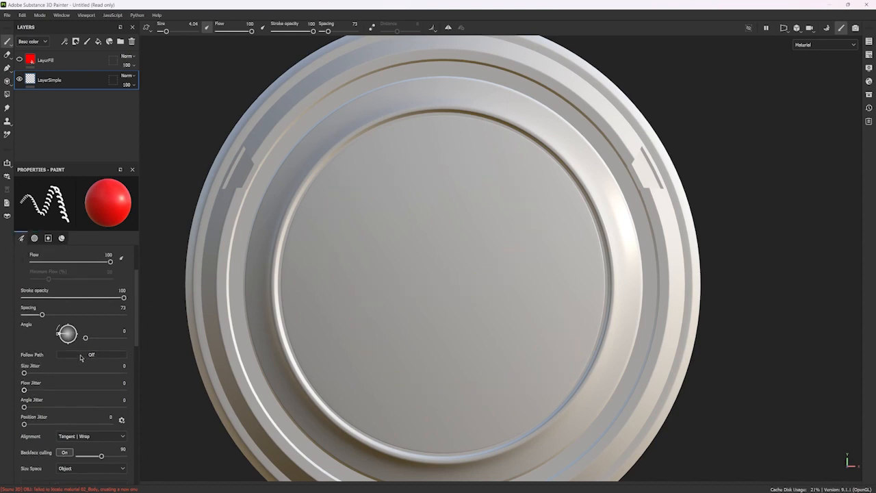
{"action": "scroll", "coordinate": [45, 319], "scroll_direction": "down", "scroll_amount": 3}
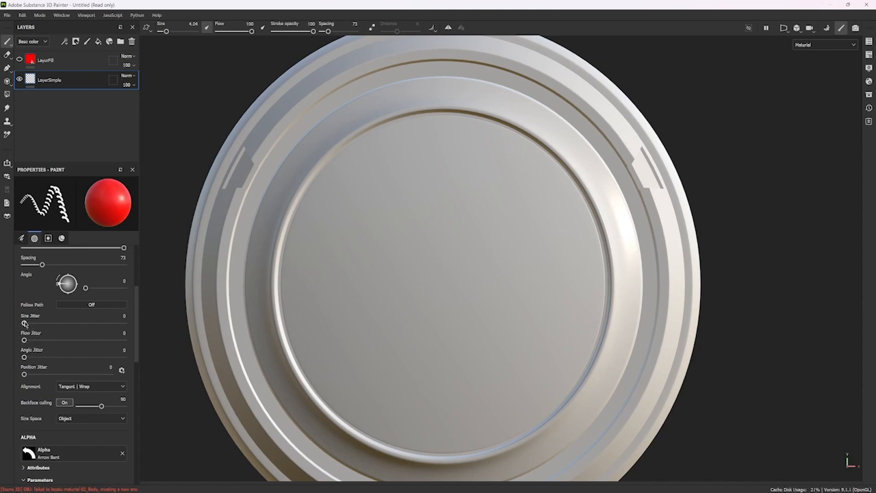
{"action": "left_click_drag", "start_coordinate": [25, 323], "coordinate": [94, 320]}
{"action": "mouse_move", "coordinate": [413, 163]}
{"action": "left_mouse_down"}
{"action": "mouse_move", "coordinate": [395, 172]}
{"action": "mouse_move", "coordinate": [352, 265]}
{"action": "mouse_move", "coordinate": [411, 289]}
{"action": "mouse_move", "coordinate": [464, 233]}
{"action": "mouse_move", "coordinate": [538, 254]}
{"action": "mouse_move", "coordinate": [514, 352]}
{"action": "mouse_move", "coordinate": [399, 337]}
{"action": "mouse_move", "coordinate": [359, 396]}
{"action": "mouse_move", "coordinate": [458, 288]}
{"action": "mouse_move", "coordinate": [466, 144]}
{"action": "mouse_move", "coordinate": [513, 202]}
{"action": "mouse_move", "coordinate": [358, 171]}
{"action": "mouse_move", "coordinate": [325, 272]}
{"action": "mouse_move", "coordinate": [491, 202]}
{"action": "mouse_move", "coordinate": [592, 278]}
{"action": "mouse_move", "coordinate": [372, 264]}
{"action": "mouse_move", "coordinate": [454, 299]}
{"action": "mouse_move", "coordinate": [526, 349]}
{"action": "mouse_move", "coordinate": [303, 309]}
{"action": "mouse_move", "coordinate": [390, 303]}
{"action": "mouse_move", "coordinate": [538, 231]}
{"action": "mouse_move", "coordinate": [340, 284]}
{"action": "mouse_move", "coordinate": [504, 297]}
{"action": "mouse_move", "coordinate": [478, 356]}
{"action": "mouse_move", "coordinate": [358, 290]}
{"action": "left_mouse_up"}
{"action": "key", "text": "ctrl+z"}
Set the brush size to 7.34, paint another jittered arrow stroke across the disc, and undo it.
{"action": "right_click_drag", "start_coordinate": [351, 262], "coordinate": [365, 263], "text": "ctrl"}
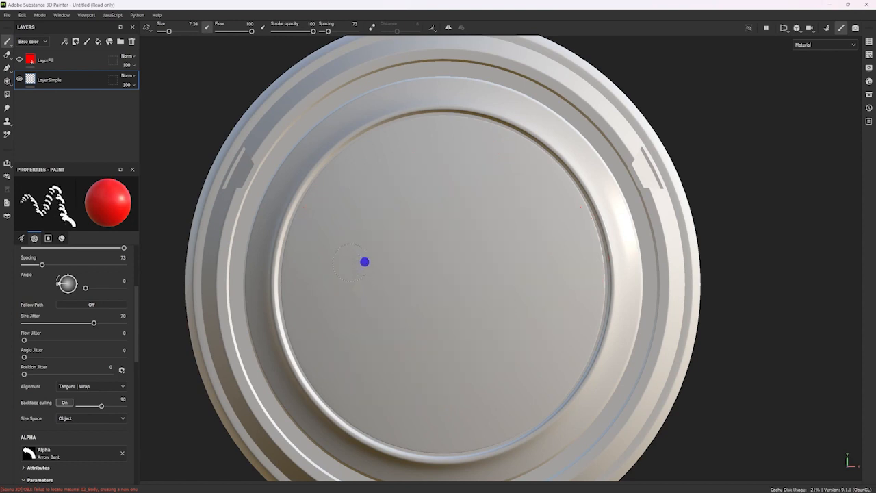
{"action": "mouse_move", "coordinate": [322, 268]}
{"action": "left_mouse_down"}
{"action": "mouse_move", "coordinate": [375, 192]}
{"action": "mouse_move", "coordinate": [475, 254]}
{"action": "mouse_move", "coordinate": [391, 377]}
{"action": "mouse_move", "coordinate": [552, 251]}
{"action": "left_mouse_up"}
{"action": "key", "text": "ctrl+z"}
Set the size jitter to 93, paint an arrow test stroke on the disc, and undo it.
{"action": "left_click_drag", "start_coordinate": [93, 325], "coordinate": [117, 324]}
{"action": "mouse_move", "coordinate": [403, 184]}
{"action": "left_mouse_down"}
{"action": "mouse_move", "coordinate": [380, 187]}
{"action": "mouse_move", "coordinate": [315, 301]}
{"action": "mouse_move", "coordinate": [423, 272]}
{"action": "mouse_move", "coordinate": [504, 188]}
{"action": "mouse_move", "coordinate": [529, 332]}
{"action": "mouse_move", "coordinate": [363, 375]}
{"action": "mouse_move", "coordinate": [524, 399]}
{"action": "mouse_move", "coordinate": [380, 270]}
{"action": "mouse_move", "coordinate": [516, 185]}
{"action": "left_mouse_up"}
{"action": "key", "text": "ctrl+z"}
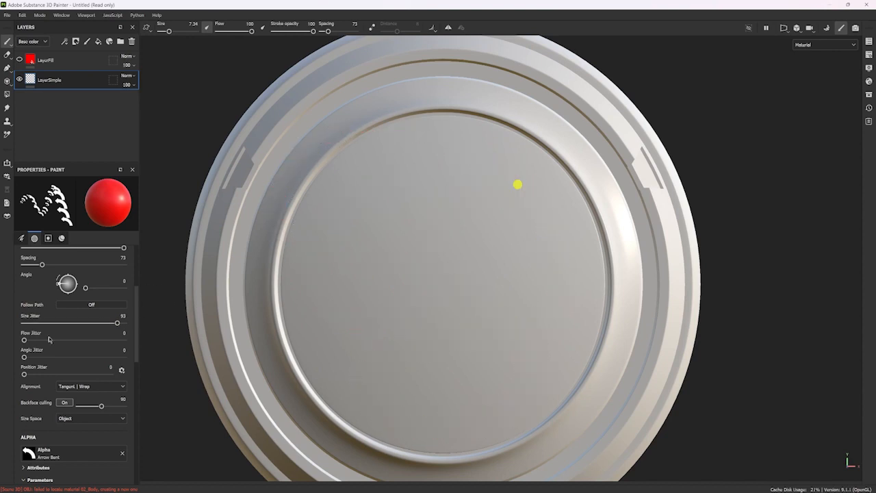
Reset the size jitter to 0, paint a looping stroke of equal-sized arrows on the disc, and undo it.
{"action": "left_click_drag", "start_coordinate": [116, 322], "coordinate": [24, 324]}
{"action": "mouse_move", "coordinate": [398, 209]}
{"action": "left_mouse_down"}
{"action": "mouse_move", "coordinate": [346, 313]}
{"action": "mouse_move", "coordinate": [501, 184]}
{"action": "mouse_move", "coordinate": [540, 322]}
{"action": "mouse_move", "coordinate": [380, 181]}
{"action": "left_mouse_up"}
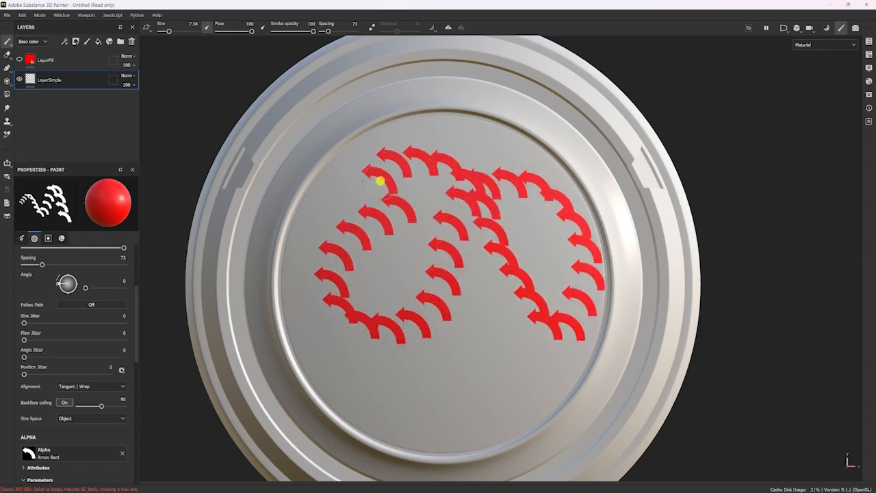
{"action": "key", "text": "ctrl+z"}
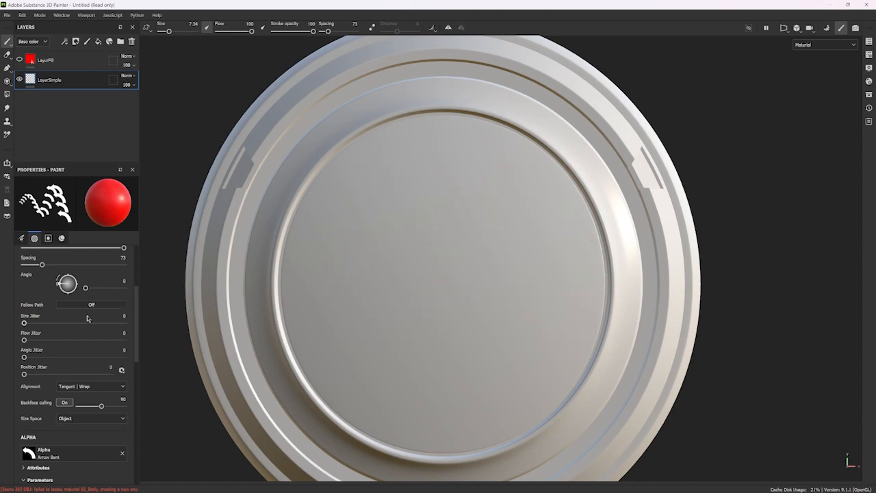
Set the size jitter to 20 and the flow jitter to 53, paint a winding arrow stroke on the disc, and undo it.
{"action": "mouse_move", "coordinate": [24, 340]}
{"action": "left_mouse_down"}
{"action": "mouse_move", "coordinate": [57, 337]}
{"action": "mouse_move", "coordinate": [35, 322]}
{"action": "mouse_move", "coordinate": [77, 339]}
{"action": "left_mouse_up"}
{"action": "mouse_move", "coordinate": [471, 159]}
{"action": "left_mouse_down"}
{"action": "mouse_move", "coordinate": [363, 194]}
{"action": "mouse_move", "coordinate": [368, 267]}
{"action": "mouse_move", "coordinate": [541, 263]}
{"action": "mouse_move", "coordinate": [456, 317]}
{"action": "mouse_move", "coordinate": [404, 387]}
{"action": "left_mouse_up"}
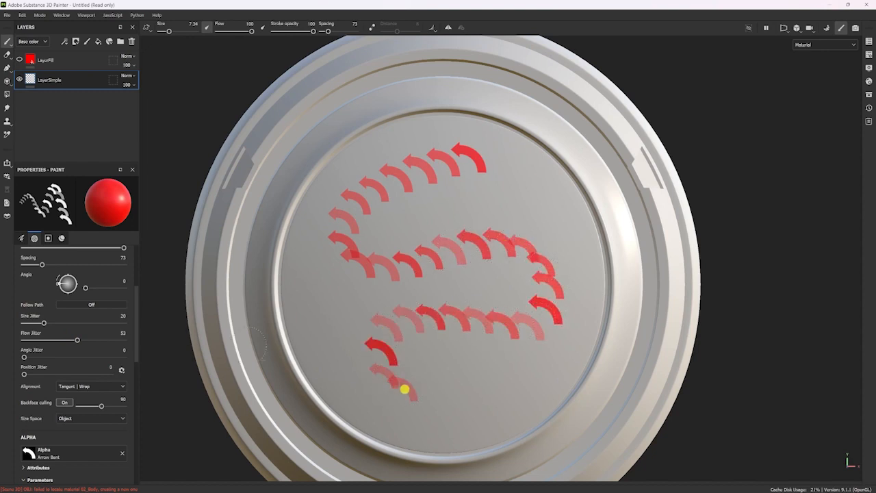
{"action": "key", "text": "ctrl+z"}
Raise the flow jitter to 100, paint another arrow test stroke across the disc, and undo it.
{"action": "left_click_drag", "start_coordinate": [73, 344], "coordinate": [146, 324]}
{"action": "mouse_move", "coordinate": [402, 154]}
{"action": "left_mouse_down"}
{"action": "mouse_move", "coordinate": [369, 163]}
{"action": "mouse_move", "coordinate": [316, 270]}
{"action": "mouse_move", "coordinate": [422, 203]}
{"action": "mouse_move", "coordinate": [513, 287]}
{"action": "mouse_move", "coordinate": [395, 360]}
{"action": "mouse_move", "coordinate": [573, 314]}
{"action": "mouse_move", "coordinate": [403, 404]}
{"action": "mouse_move", "coordinate": [467, 260]}
{"action": "mouse_move", "coordinate": [428, 151]}
{"action": "mouse_move", "coordinate": [613, 239]}
{"action": "mouse_move", "coordinate": [336, 235]}
{"action": "mouse_move", "coordinate": [557, 256]}
{"action": "mouse_move", "coordinate": [363, 309]}
{"action": "mouse_move", "coordinate": [475, 276]}
{"action": "left_mouse_up"}
{"action": "key", "text": "ctrl+z"}
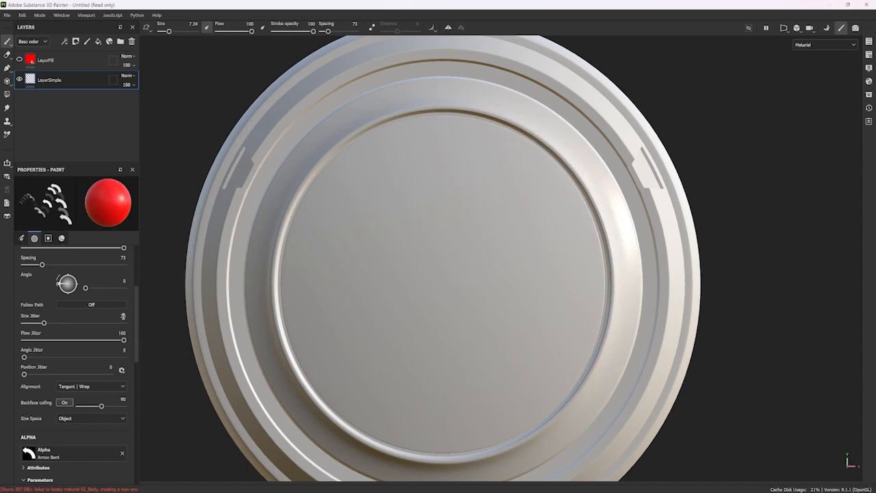
Set the angle jitter to 180, paint a long stroke of randomly rotated arrows over the disc, and undo it.
{"action": "left_click_drag", "start_coordinate": [25, 357], "coordinate": [135, 350]}
{"action": "mouse_move", "coordinate": [391, 185]}
{"action": "left_mouse_down"}
{"action": "mouse_move", "coordinate": [318, 229]}
{"action": "mouse_move", "coordinate": [387, 286]}
{"action": "mouse_move", "coordinate": [555, 244]}
{"action": "mouse_move", "coordinate": [404, 309]}
{"action": "mouse_move", "coordinate": [479, 389]}
{"action": "mouse_move", "coordinate": [323, 181]}
{"action": "mouse_move", "coordinate": [381, 265]}
{"action": "mouse_move", "coordinate": [520, 317]}
{"action": "mouse_move", "coordinate": [577, 291]}
{"action": "mouse_move", "coordinate": [456, 333]}
{"action": "mouse_move", "coordinate": [421, 313]}
{"action": "mouse_move", "coordinate": [470, 366]}
{"action": "mouse_move", "coordinate": [319, 380]}
{"action": "left_mouse_up"}
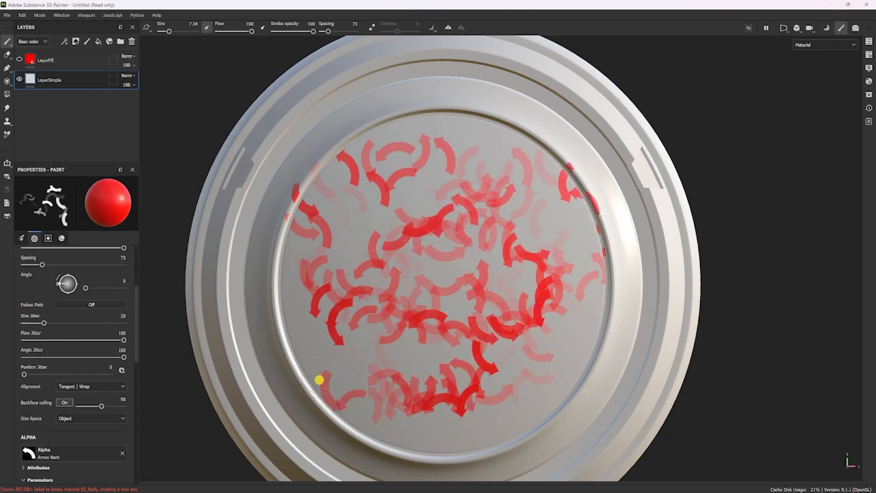
{"action": "key", "text": "ctrl+z"}
Set the position jitter to 100, paint three horizontal test strokes of scattered arrows across the disc, and undo each one.
{"action": "left_click_drag", "start_coordinate": [25, 375], "coordinate": [166, 362]}
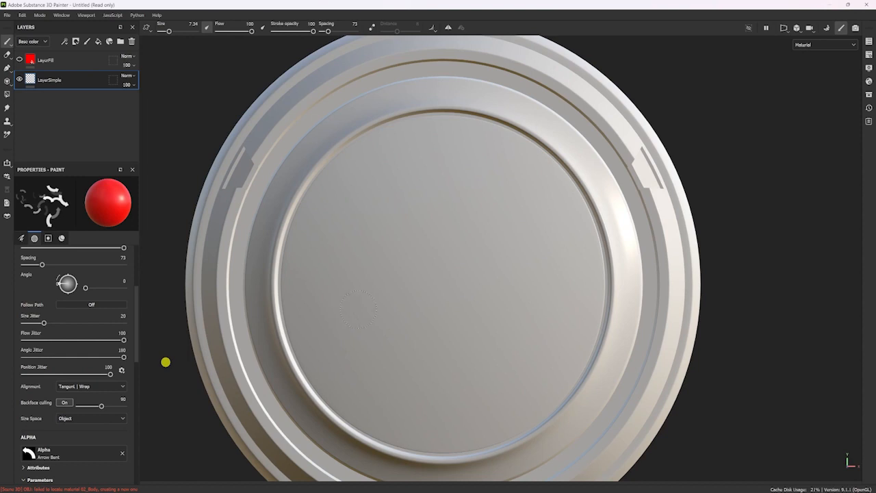
{"action": "left_click", "coordinate": [591, 277], "text": "ctrl+shift"}
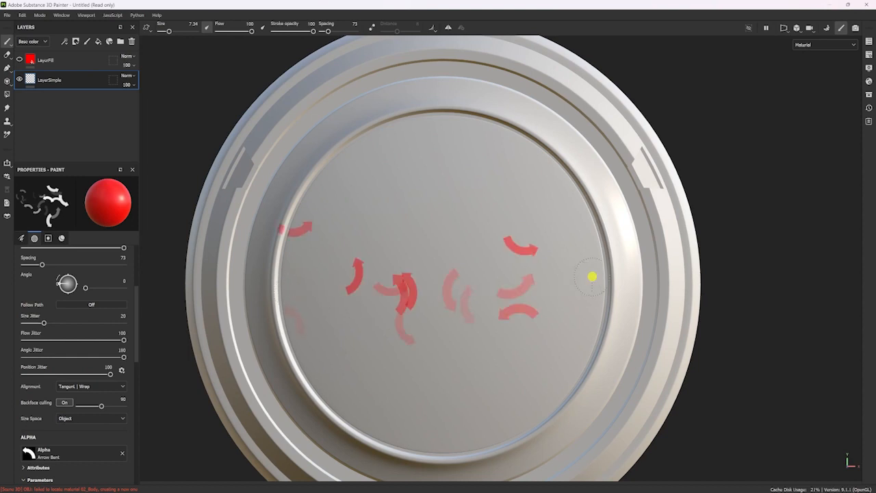
{"action": "key", "text": "ctrl+z"}
{"action": "mouse_move", "coordinate": [292, 283]}
{"action": "left_mouse_down"}
{"action": "mouse_move", "coordinate": [608, 258]}
{"action": "mouse_move", "coordinate": [262, 282]}
{"action": "mouse_move", "coordinate": [675, 267]}
{"action": "left_mouse_up"}
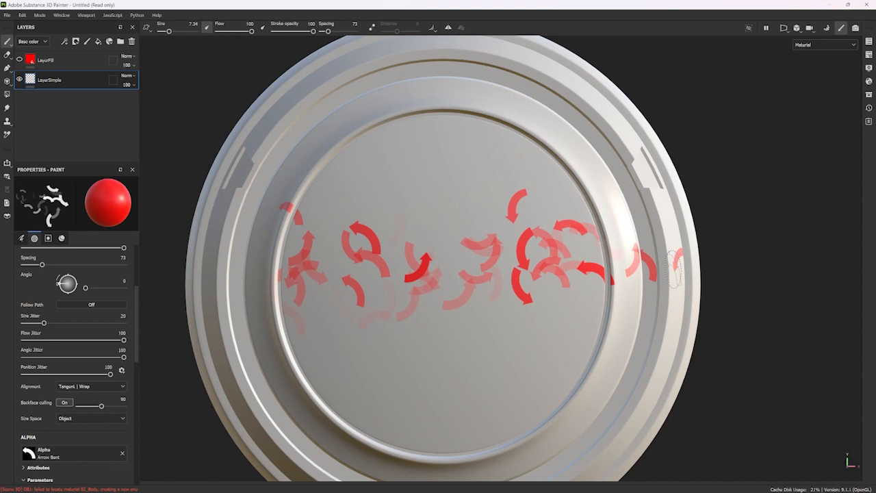
{"action": "key", "text": "ctrl+z"}
{"action": "mouse_move", "coordinate": [302, 282]}
{"action": "left_mouse_down"}
{"action": "mouse_move", "coordinate": [297, 287]}
{"action": "mouse_move", "coordinate": [578, 281]}
{"action": "left_mouse_up"}
{"action": "key", "text": "ctrl+z"}
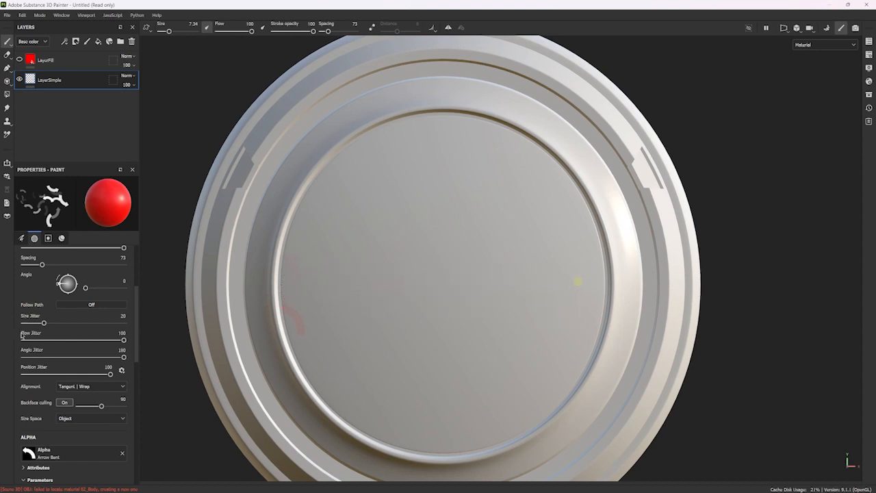
Set the size, flow, angle and position jitter to 64, 78, 145 and 90, paint a scattered arrow stroke, and undo it.
{"action": "left_click", "coordinate": [102, 340]}
{"action": "left_click_drag", "start_coordinate": [44, 323], "coordinate": [87, 322]}
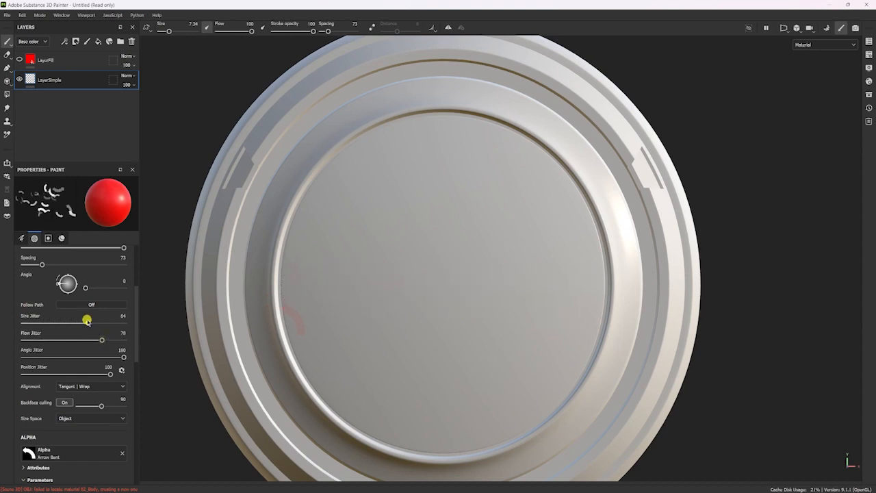
{"action": "mouse_move", "coordinate": [116, 357]}
{"action": "left_mouse_down"}
{"action": "mouse_move", "coordinate": [104, 357]}
{"action": "mouse_move", "coordinate": [101, 373]}
{"action": "left_mouse_up"}
{"action": "mouse_move", "coordinate": [356, 233]}
{"action": "left_mouse_down"}
{"action": "mouse_move", "coordinate": [438, 205]}
{"action": "mouse_move", "coordinate": [409, 284]}
{"action": "mouse_move", "coordinate": [470, 399]}
{"action": "mouse_move", "coordinate": [397, 315]}
{"action": "mouse_move", "coordinate": [504, 176]}
{"action": "mouse_move", "coordinate": [372, 251]}
{"action": "mouse_move", "coordinate": [513, 307]}
{"action": "left_mouse_up"}
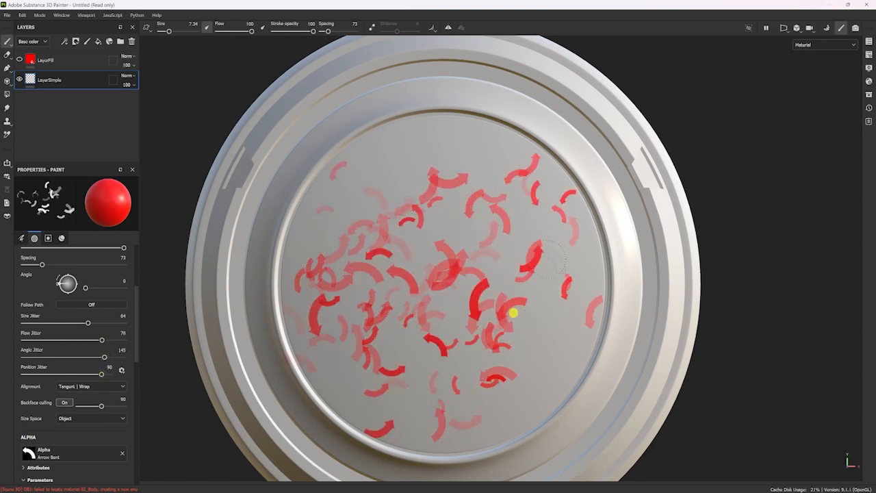
{"action": "key", "text": "ctrl+z"}
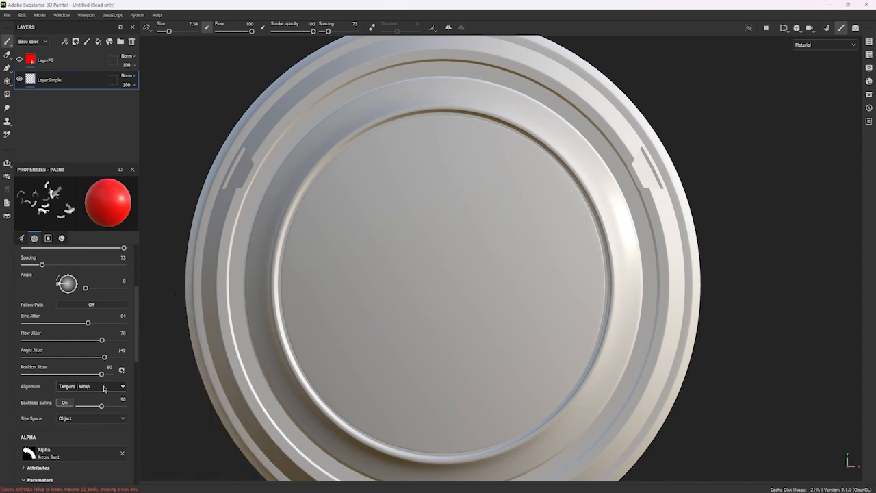
Toggle the Flip parameter of the Arrow Bent alpha on and off several times and leave it at False.
{"action": "scroll", "coordinate": [104, 388], "scroll_direction": "down", "scroll_amount": 2}
{"action": "scroll", "coordinate": [103, 388], "scroll_direction": "down", "scroll_amount": 5}
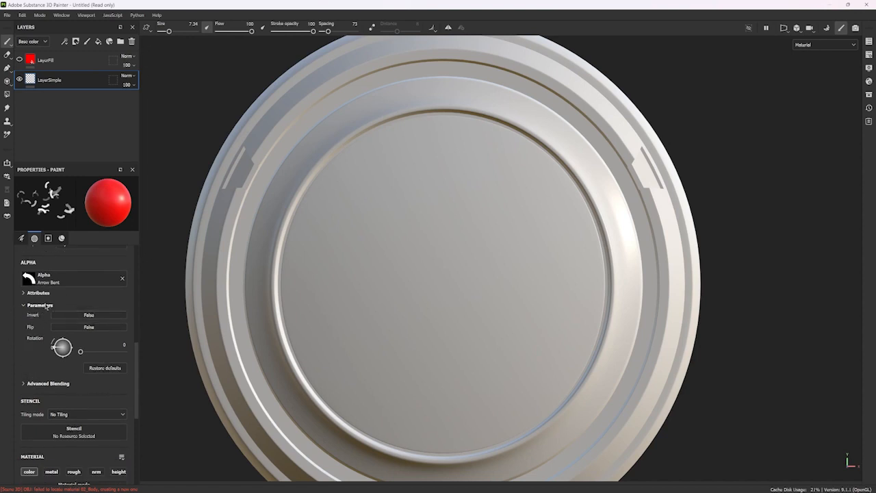
{"action": "scroll", "coordinate": [52, 334], "scroll_direction": "up", "scroll_amount": 10}
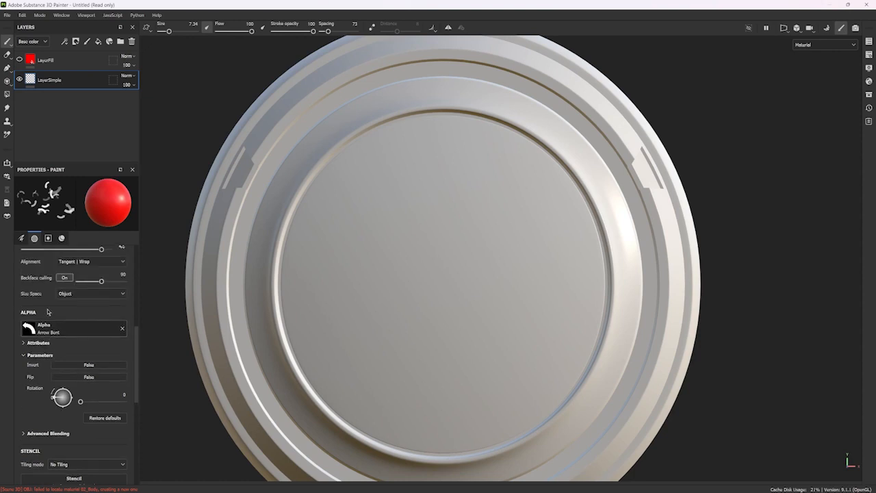
{"action": "scroll", "coordinate": [50, 368], "scroll_direction": "down", "scroll_amount": 8}
{"action": "left_click", "coordinate": [85, 378]}
{"action": "left_click", "coordinate": [84, 378]}
{"action": "left_click", "coordinate": [84, 378]}
{"action": "left_click", "coordinate": [83, 377]}
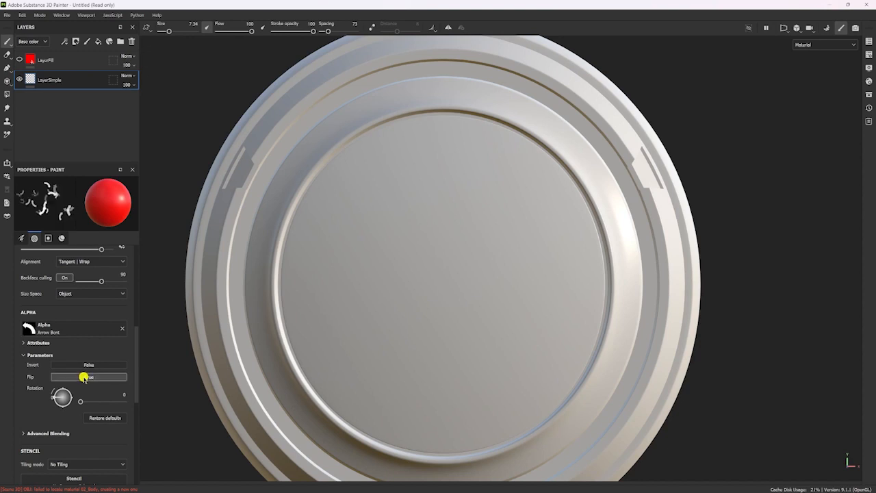
{"action": "left_click", "coordinate": [83, 378]}
{"action": "left_click", "coordinate": [84, 378]}
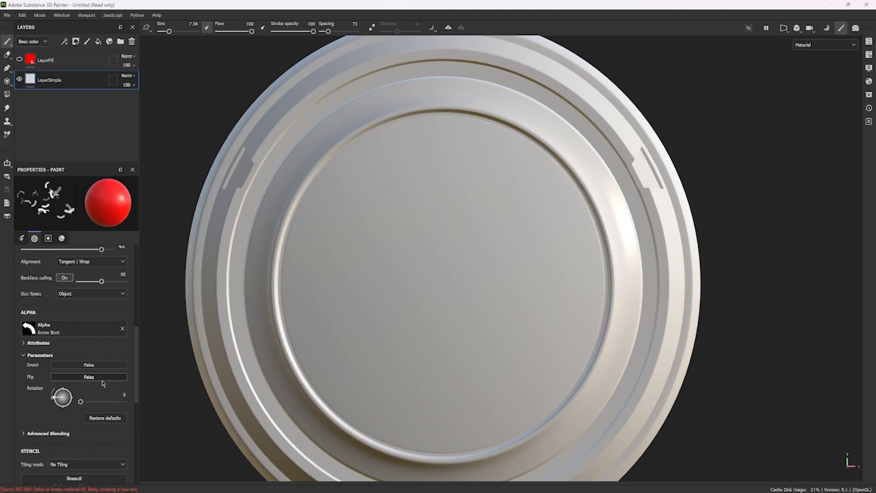
Expand the alpha's Advanced Blending options, then view its Attributes and collapse them again.
{"action": "left_click", "coordinate": [25, 434]}
{"action": "scroll", "coordinate": [62, 416], "scroll_direction": "down", "scroll_amount": 2}
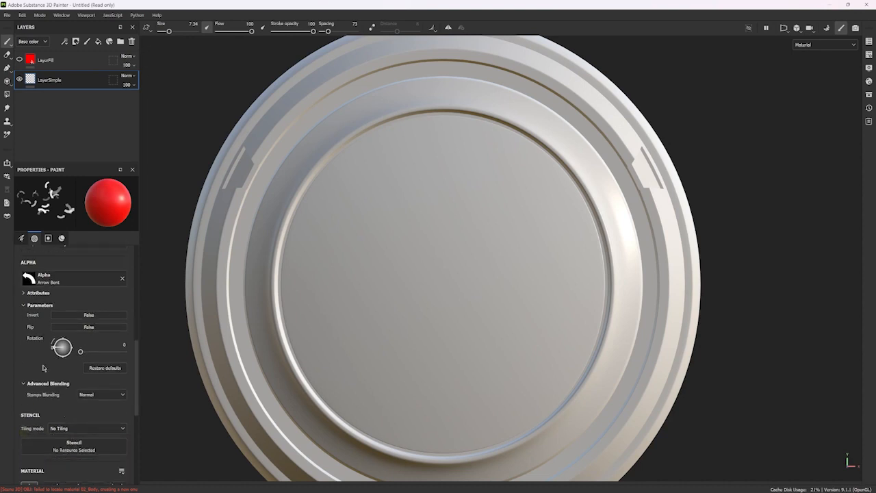
{"action": "scroll", "coordinate": [38, 357], "scroll_direction": "up", "scroll_amount": 2}
{"action": "left_click", "coordinate": [24, 344]}
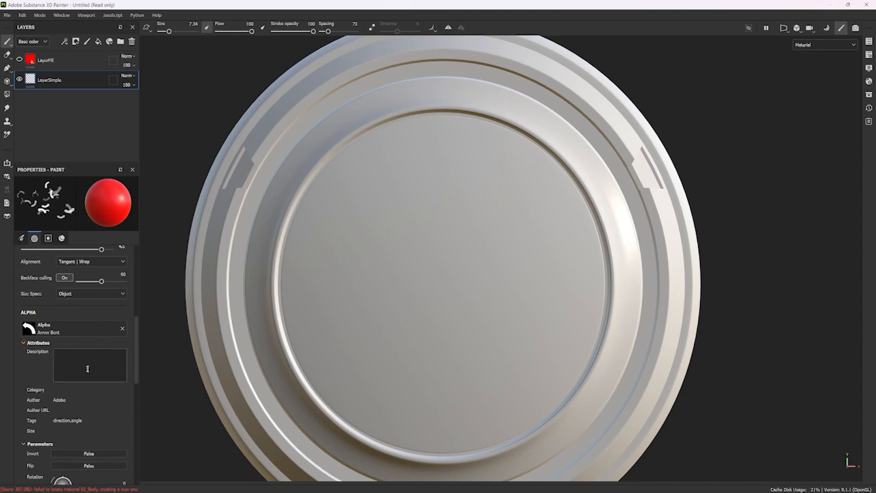
{"action": "left_click", "coordinate": [24, 344]}
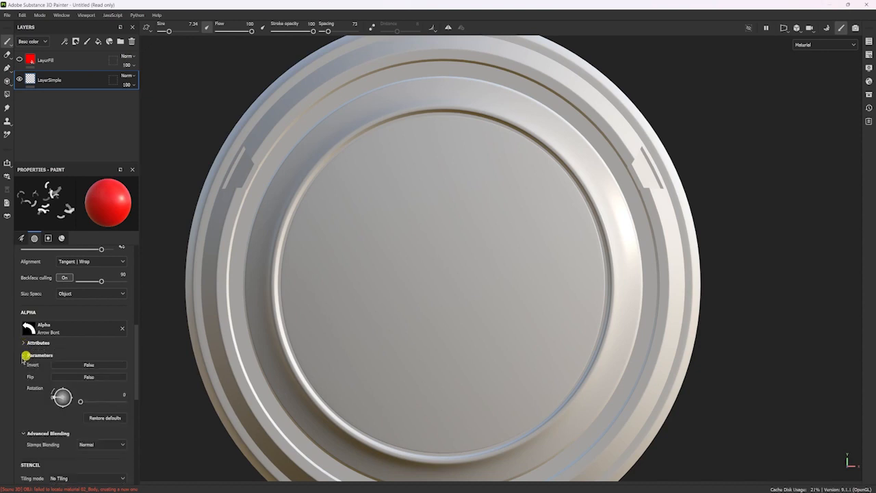
{"action": "scroll", "coordinate": [67, 395], "scroll_direction": "down", "scroll_amount": 5}
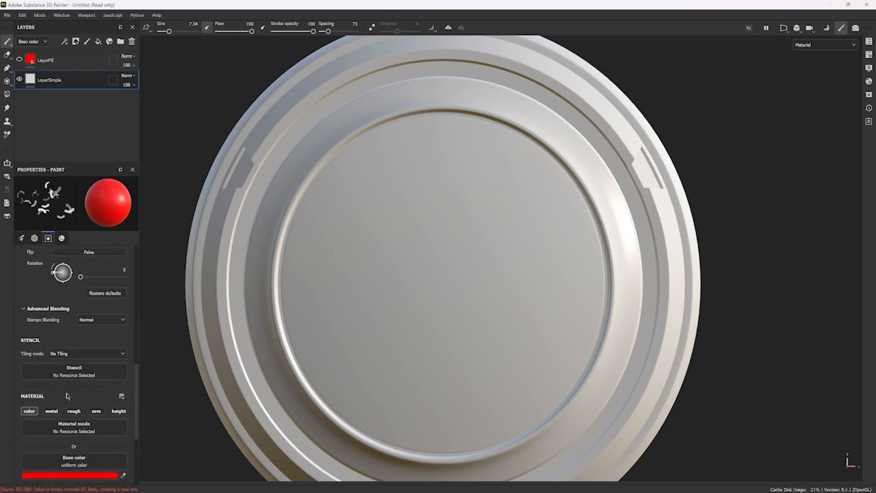
Review the full list of paint properties, from brush size and pen pressure down to stencil, material channels and base color.
{"action": "scroll", "coordinate": [67, 396], "scroll_direction": "down", "scroll_amount": 4}
{"action": "scroll", "coordinate": [67, 390], "scroll_direction": "up", "scroll_amount": 12}
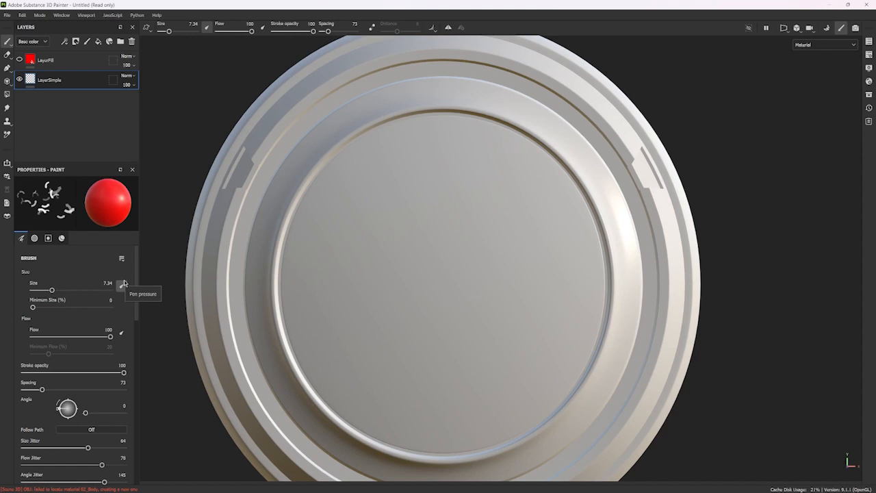
{"action": "scroll", "coordinate": [110, 358], "scroll_direction": "down", "scroll_amount": 6}
{"action": "scroll", "coordinate": [110, 358], "scroll_direction": "down", "scroll_amount": 8}
{"action": "scroll", "coordinate": [106, 359], "scroll_direction": "up", "scroll_amount": 6}
{"action": "scroll", "coordinate": [106, 359], "scroll_direction": "up", "scroll_amount": 8}
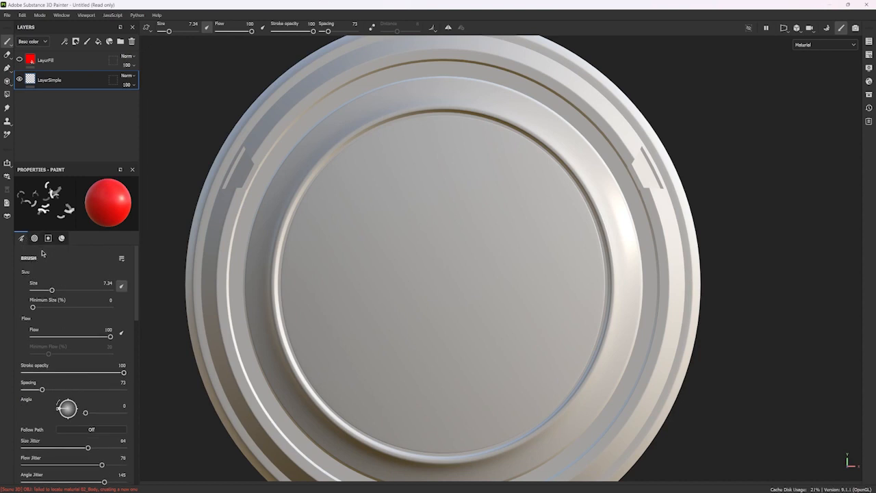
{"action": "scroll", "coordinate": [69, 411], "scroll_direction": "down", "scroll_amount": 8}
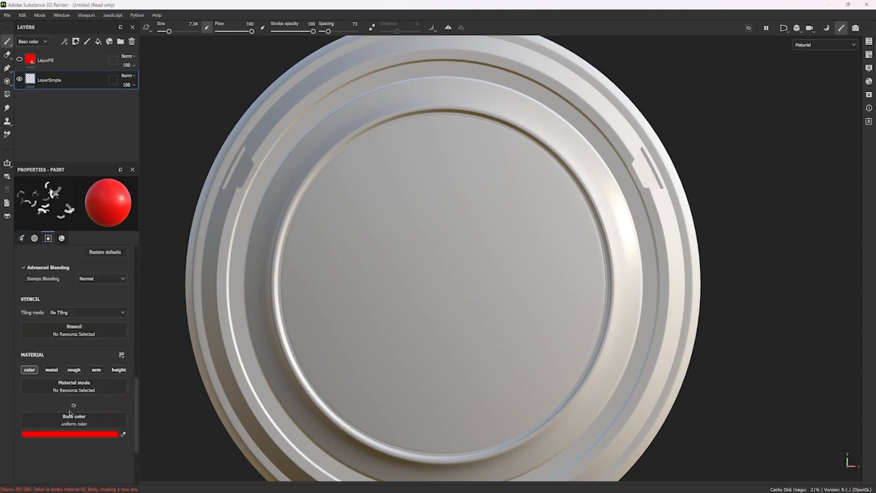
{"action": "scroll", "coordinate": [69, 414], "scroll_direction": "up", "scroll_amount": 2}
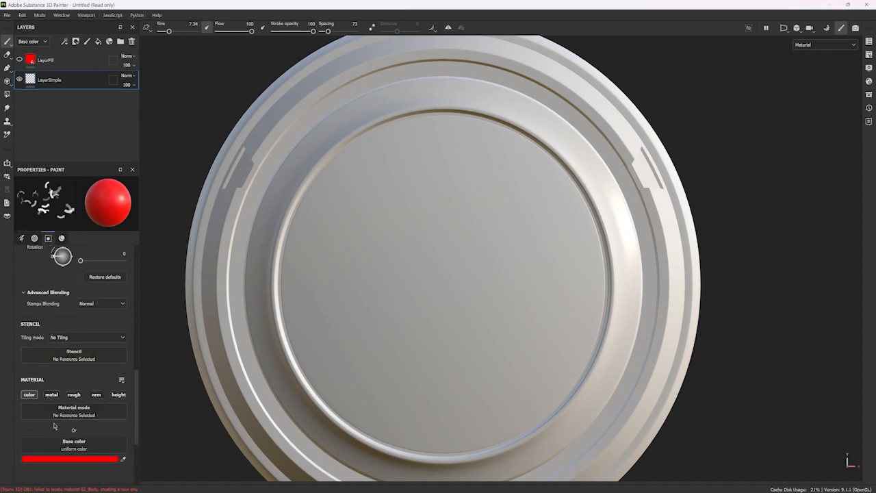
{"action": "scroll", "coordinate": [56, 383], "scroll_direction": "up", "scroll_amount": 6}
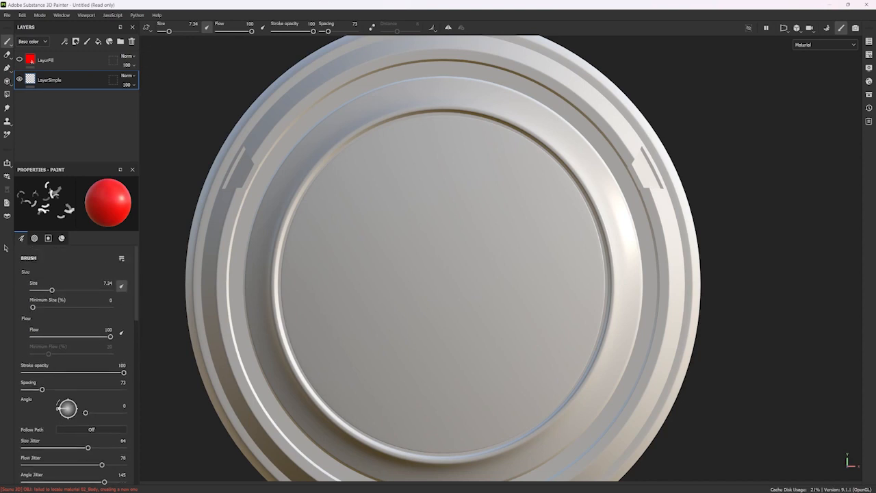
Visit the Material, Stencil, Brush and Alpha property sections in turn and look over their settings.
{"action": "left_click", "coordinate": [62, 237]}
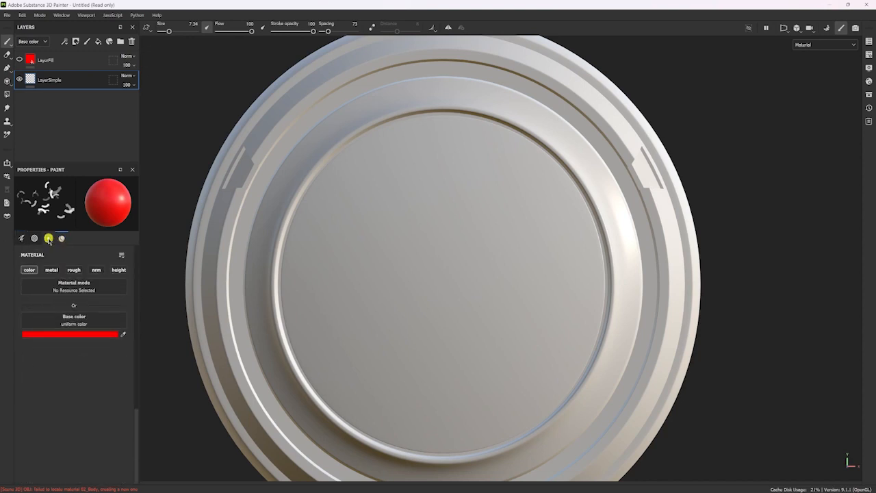
{"action": "left_click", "coordinate": [48, 238]}
{"action": "left_click", "coordinate": [21, 239]}
{"action": "left_click", "coordinate": [34, 238]}
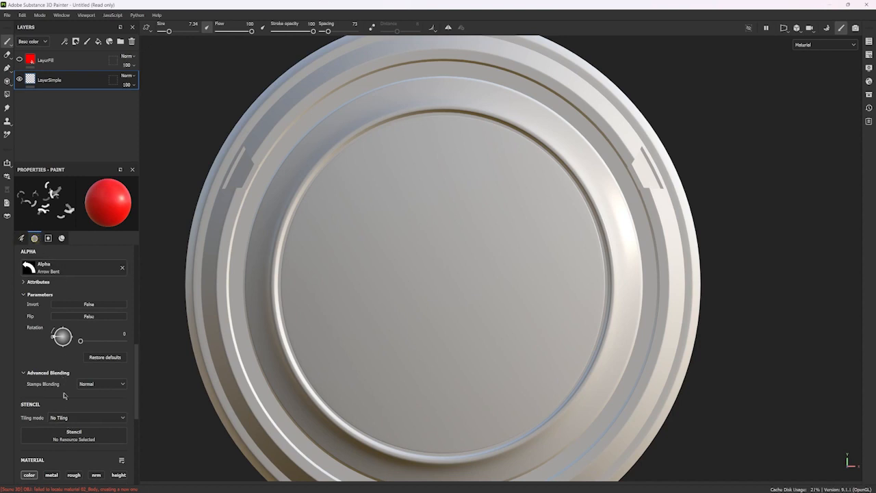
{"action": "scroll", "coordinate": [71, 321], "scroll_direction": "up", "scroll_amount": 1}
{"action": "scroll", "coordinate": [92, 384], "scroll_direction": "down", "scroll_amount": 1}
{"action": "scroll", "coordinate": [92, 383], "scroll_direction": "down", "scroll_amount": 8}
{"action": "scroll", "coordinate": [65, 289], "scroll_direction": "up", "scroll_amount": 10}
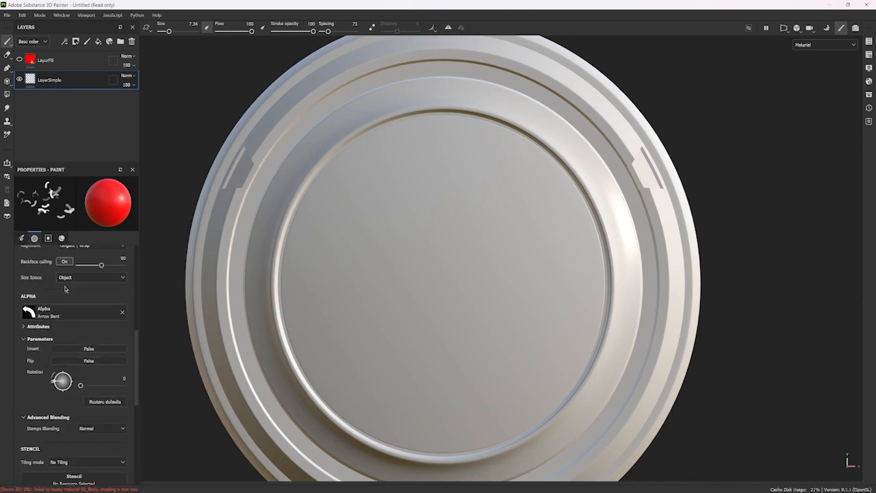
{"action": "scroll", "coordinate": [65, 288], "scroll_direction": "up", "scroll_amount": 6}
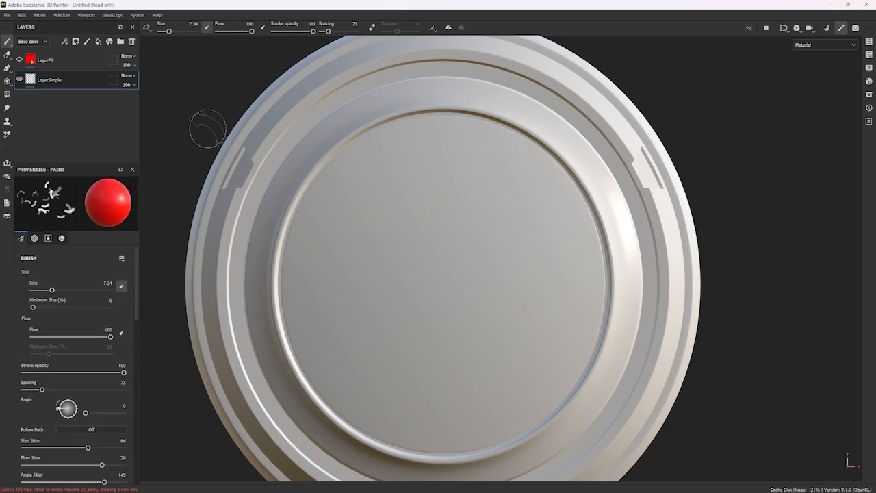
Open the LayerSimple layer's name for editing.
{"action": "double_click", "coordinate": [58, 82]}
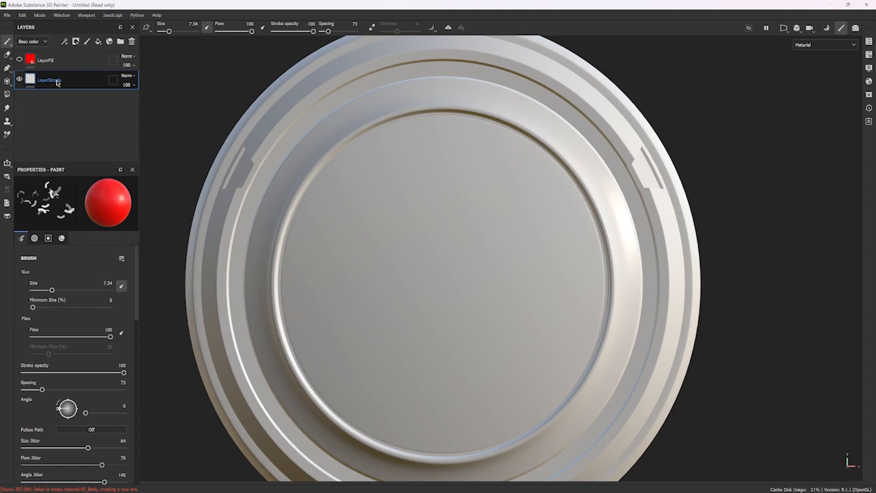